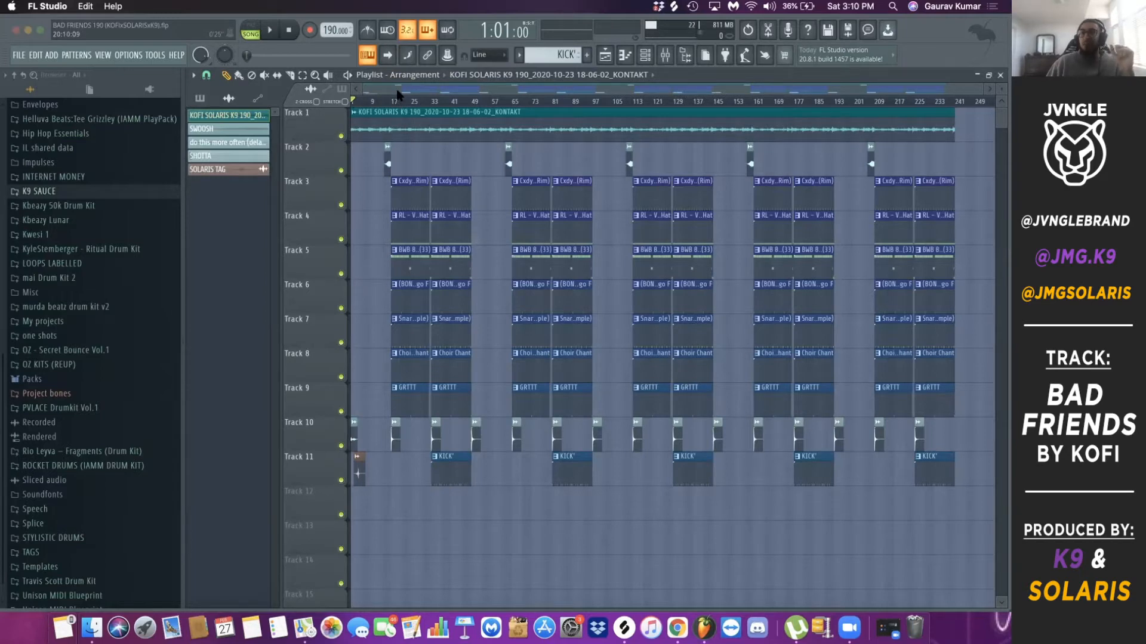
pyautogui.scroll(2, 442, 101)
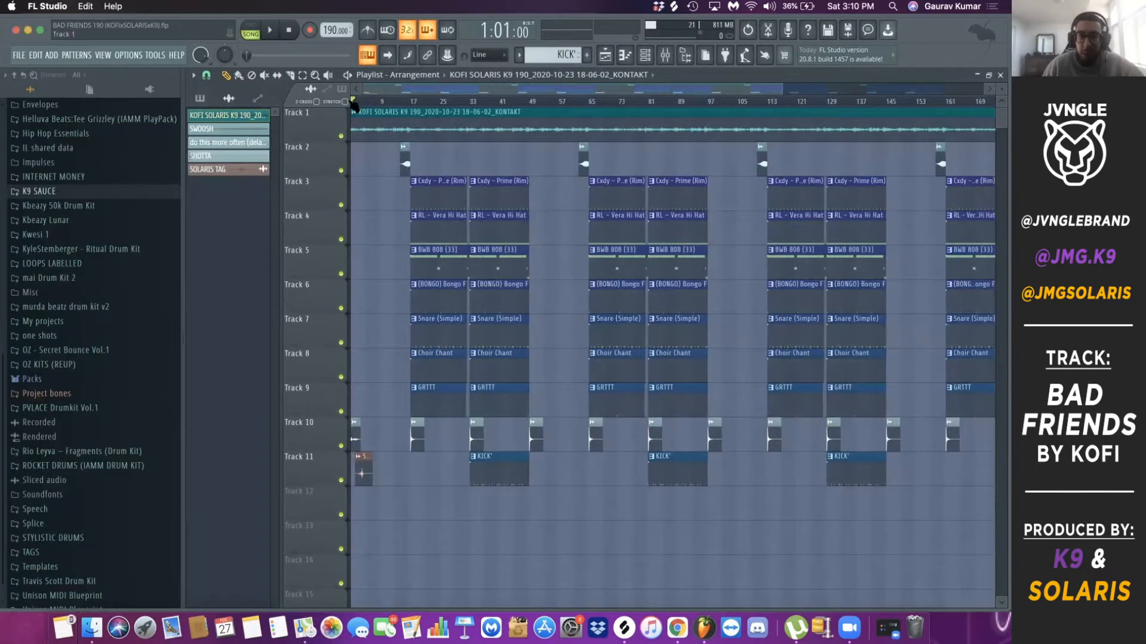
pyautogui.scroll(3, 353, 105)
pyautogui.scroll(-5, 412, 203)
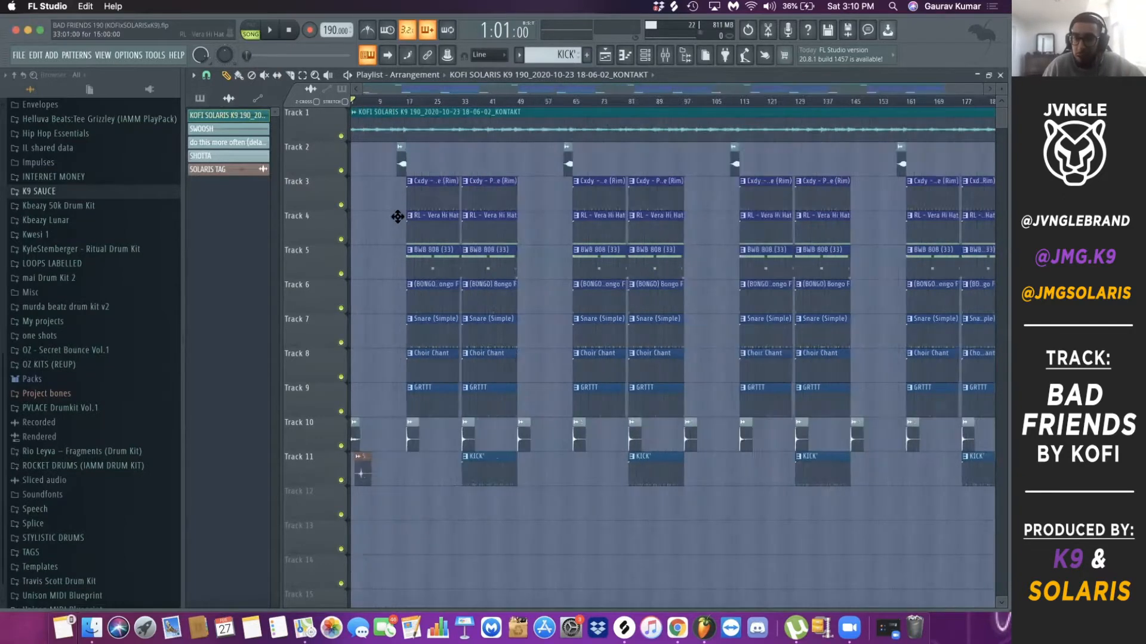
pyautogui.hotkey('ctrl', 'a')
pyautogui.click(540, 560)
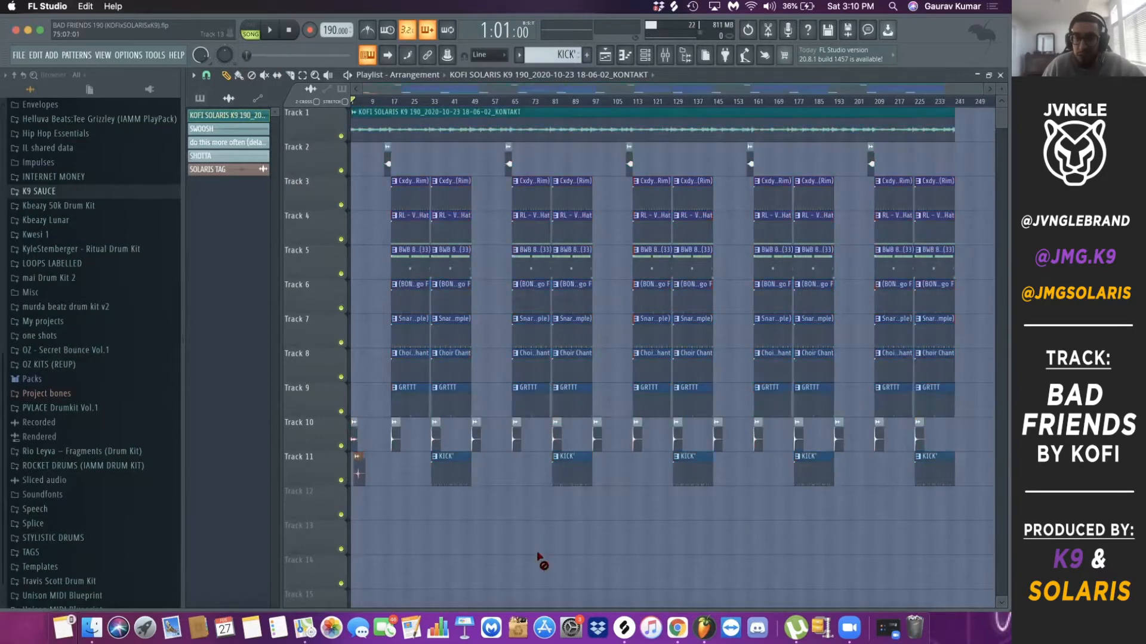
# Step: Solo the KOFI SOLARIS K9 melody on Track 1 and play it from the start of the arrangement
pyautogui.scroll(3, 326, 188)
pyautogui.rightClick(341, 136)
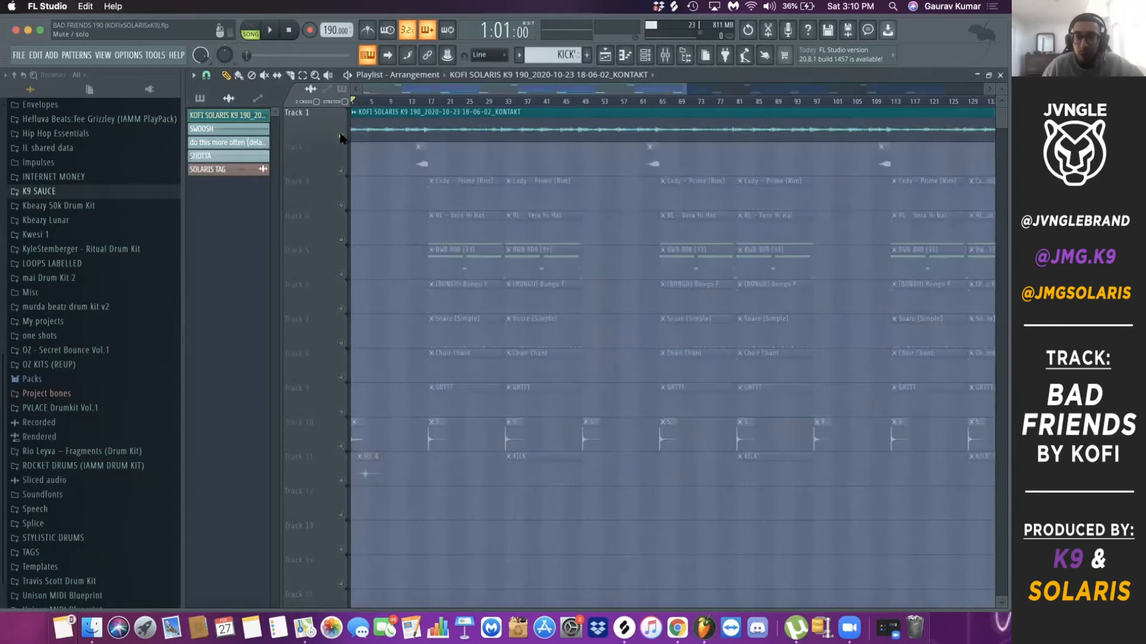
pyautogui.scroll(4, 336, 160)
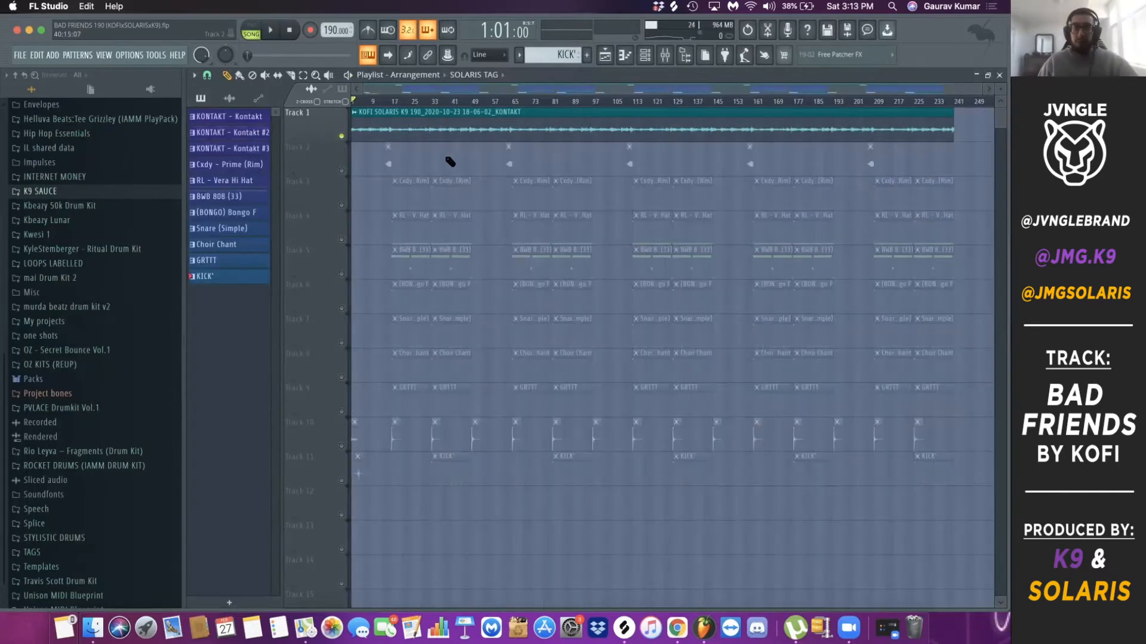
pyautogui.press('space')
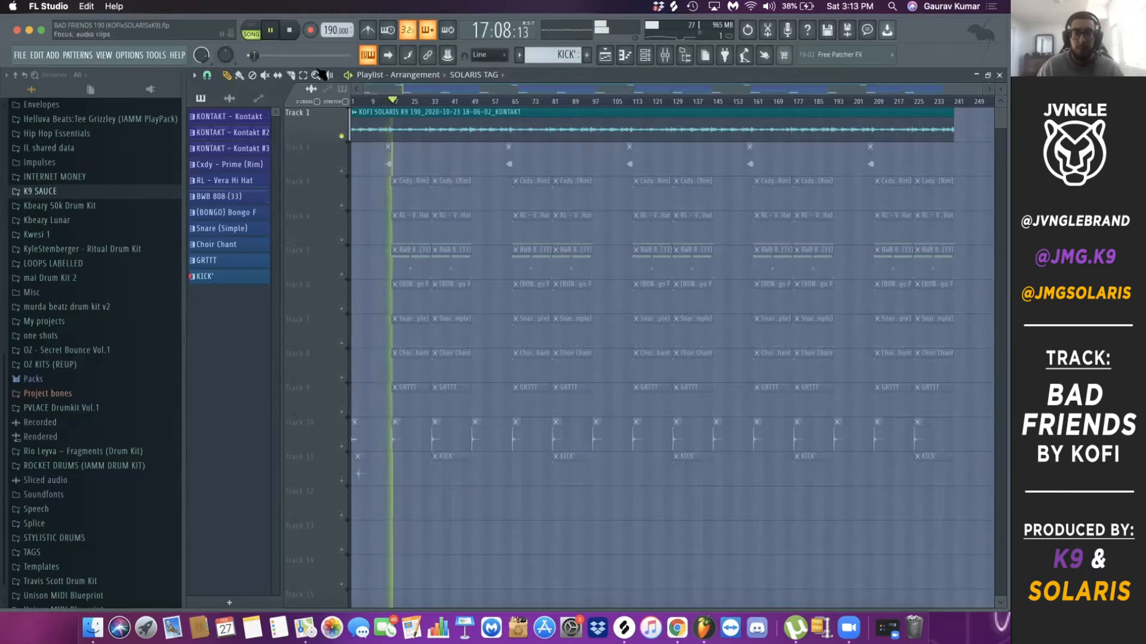
pyautogui.press('space')
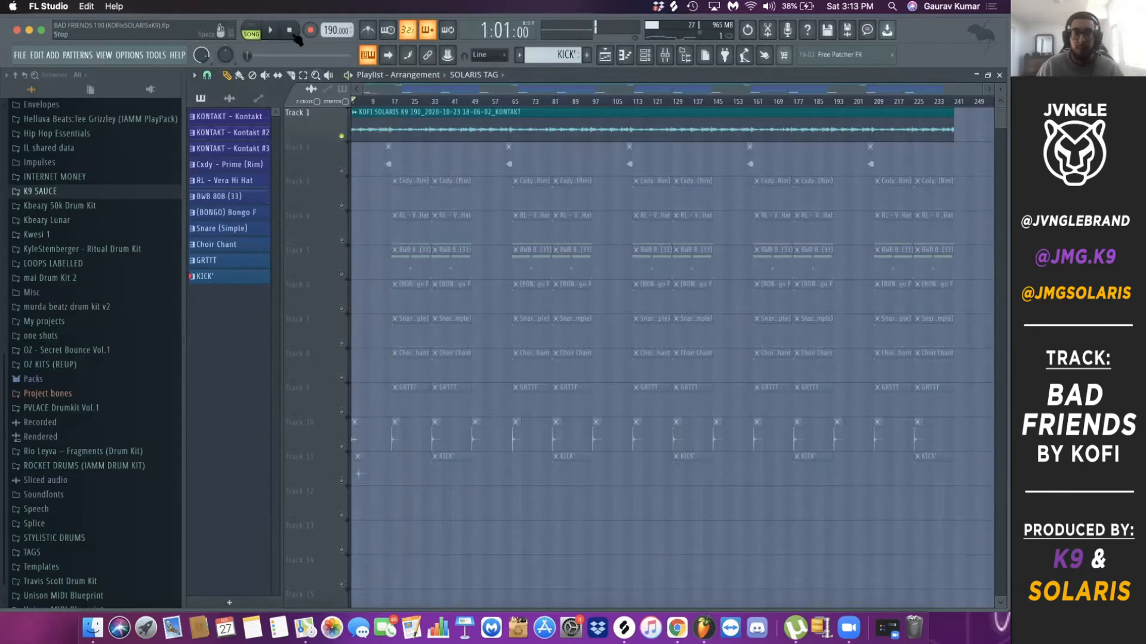
pyautogui.rightClick(342, 136)
pyautogui.rightClick(342, 136)
pyautogui.scroll(5, 366, 184)
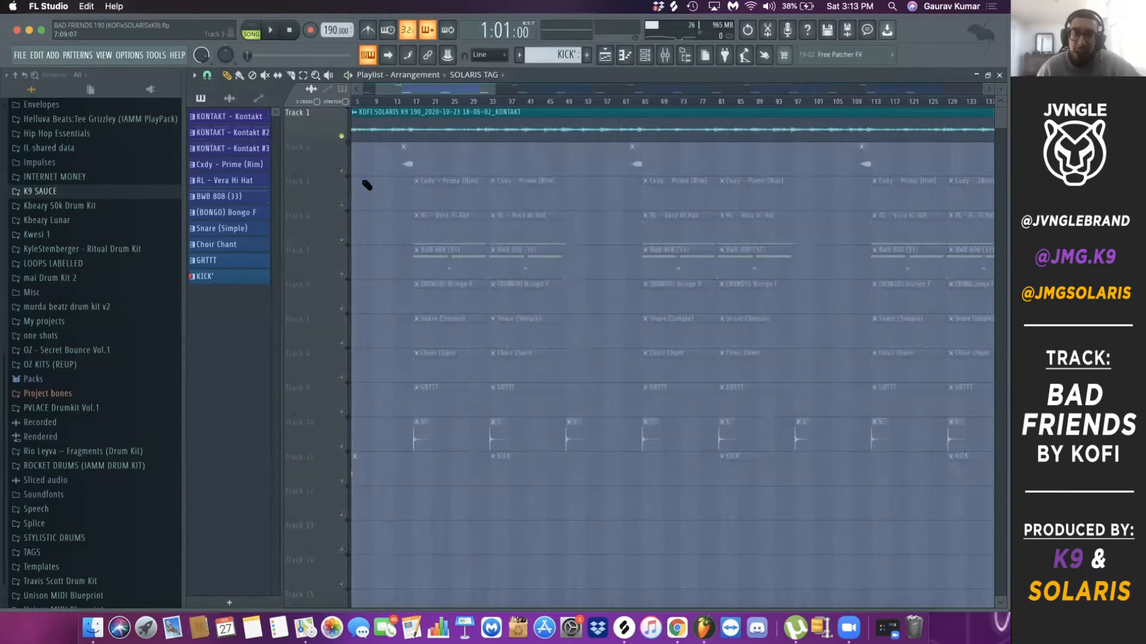
pyautogui.scroll(-5, 370, 140)
pyautogui.scroll(3, 358, 126)
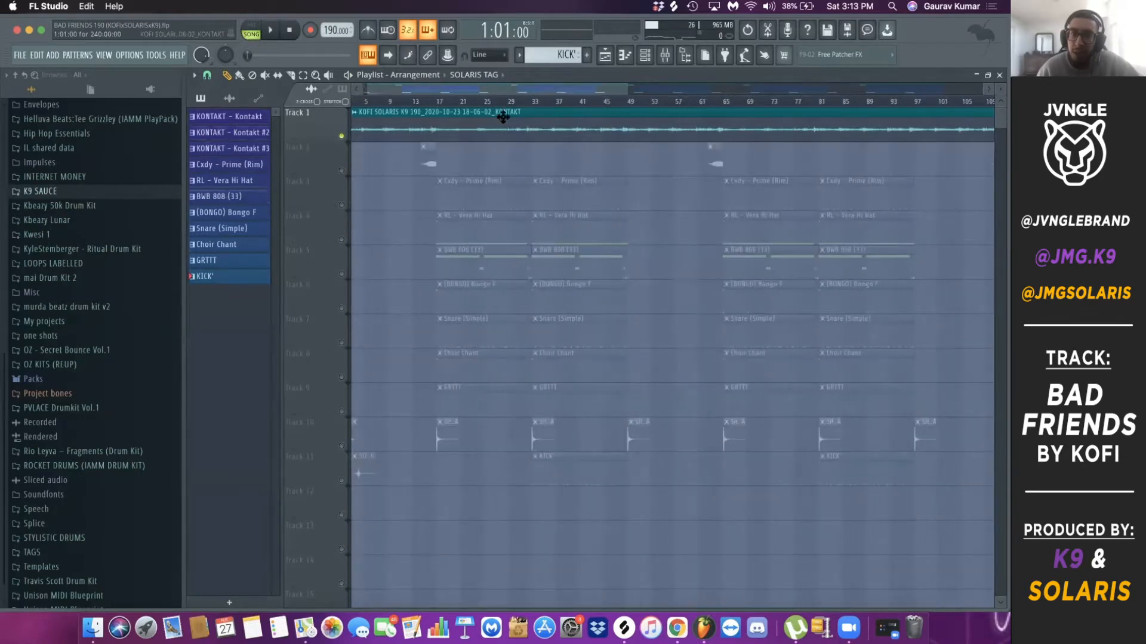
pyautogui.click(655, 58)
pyautogui.click(656, 58)
pyautogui.scroll(-4, 360, 133)
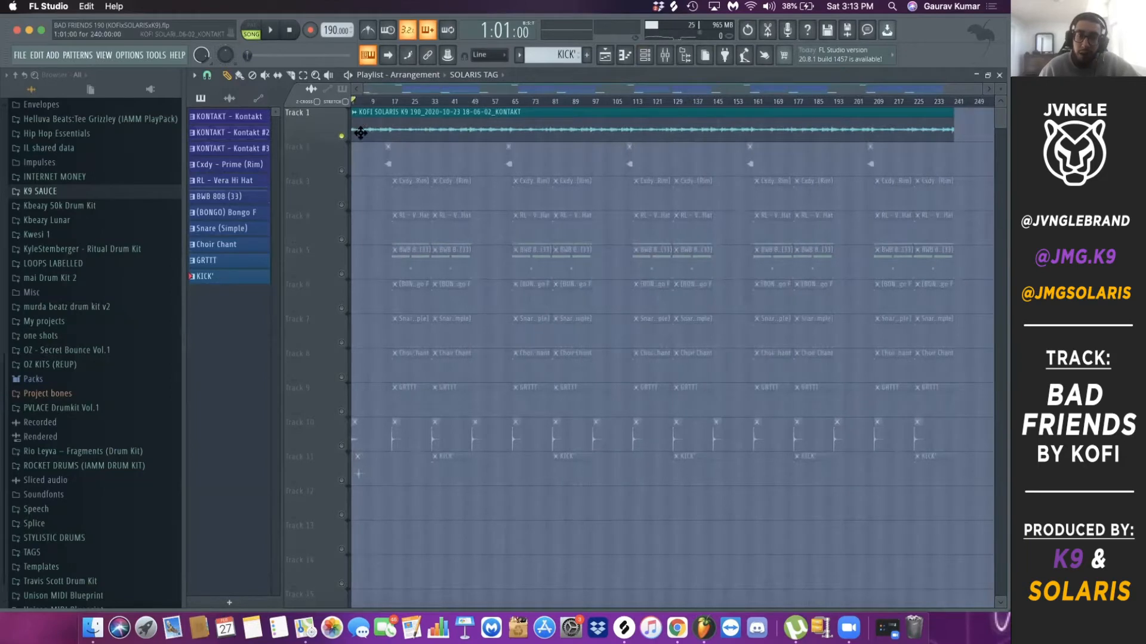
pyautogui.scroll(3, 358, 134)
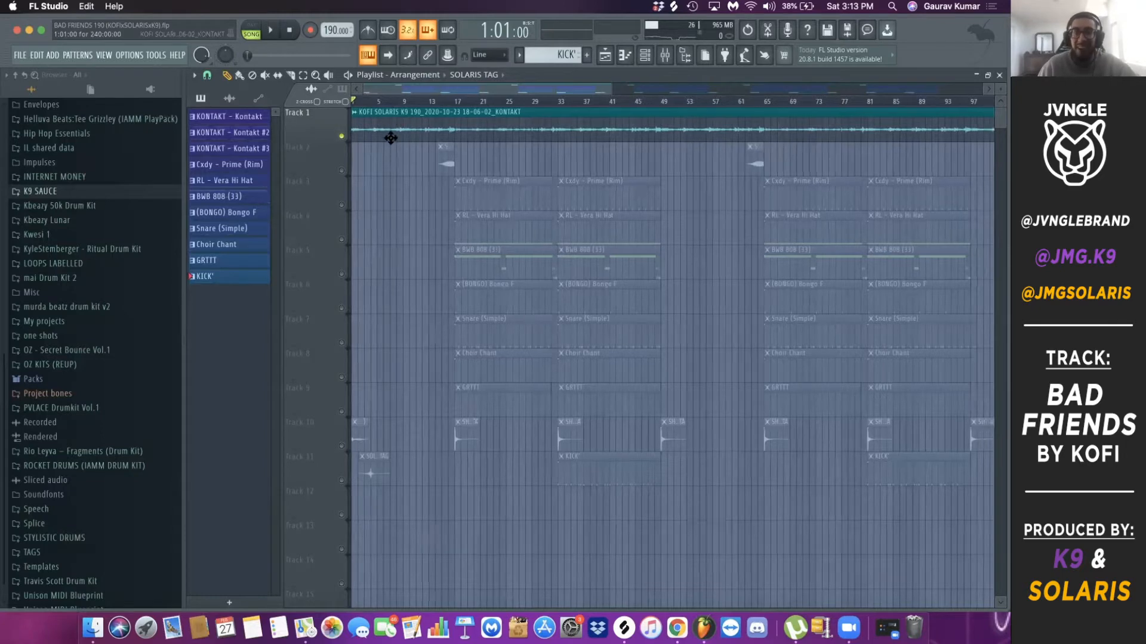
pyautogui.scroll(-4, 358, 154)
pyautogui.scroll(4, 364, 138)
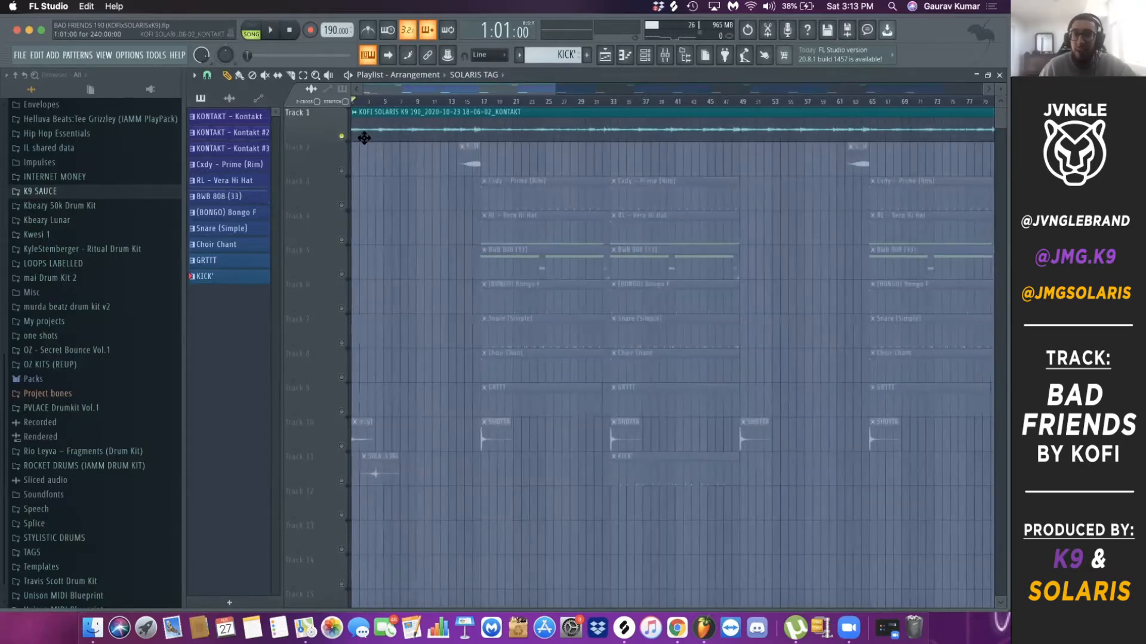
pyautogui.scroll(-2, 537, 128)
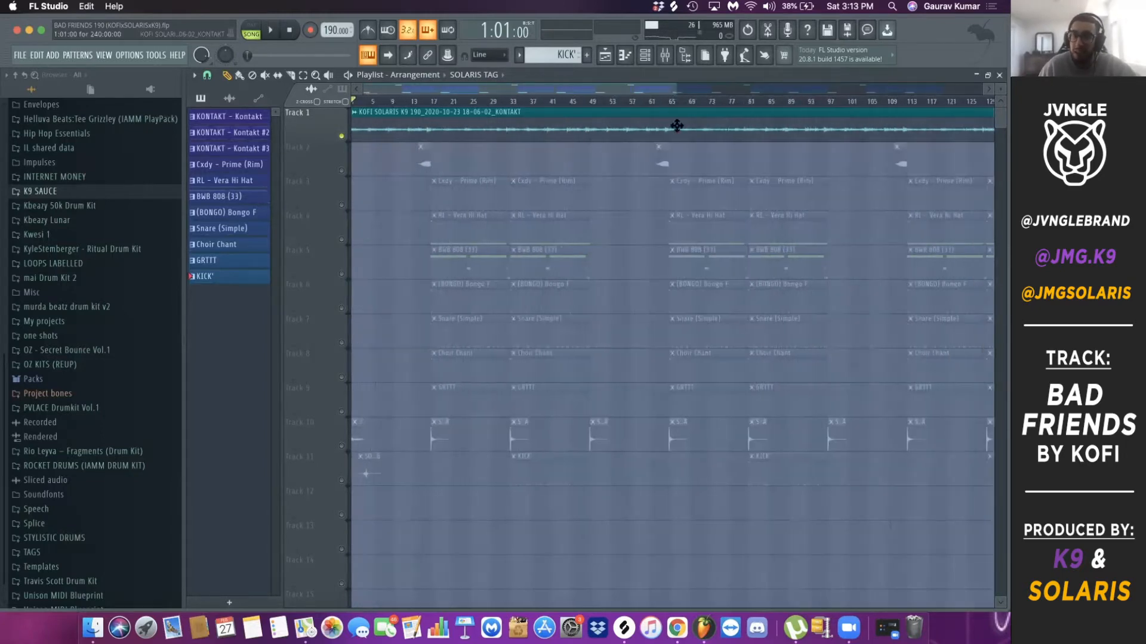
pyautogui.scroll(-1, 599, 130)
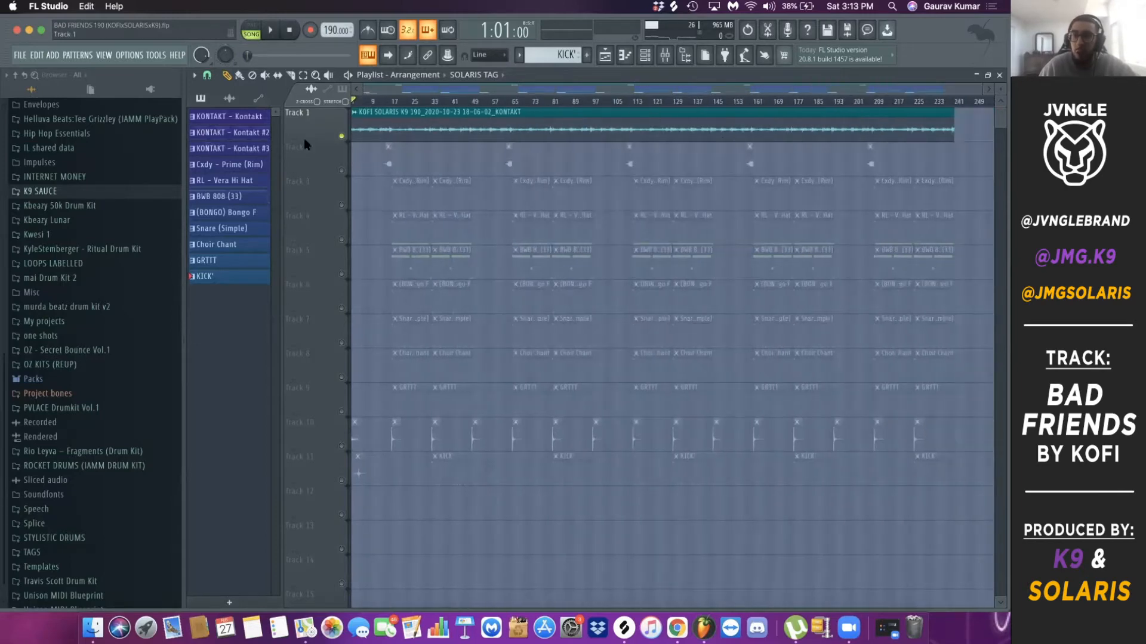
pyautogui.scroll(-1, 384, 138)
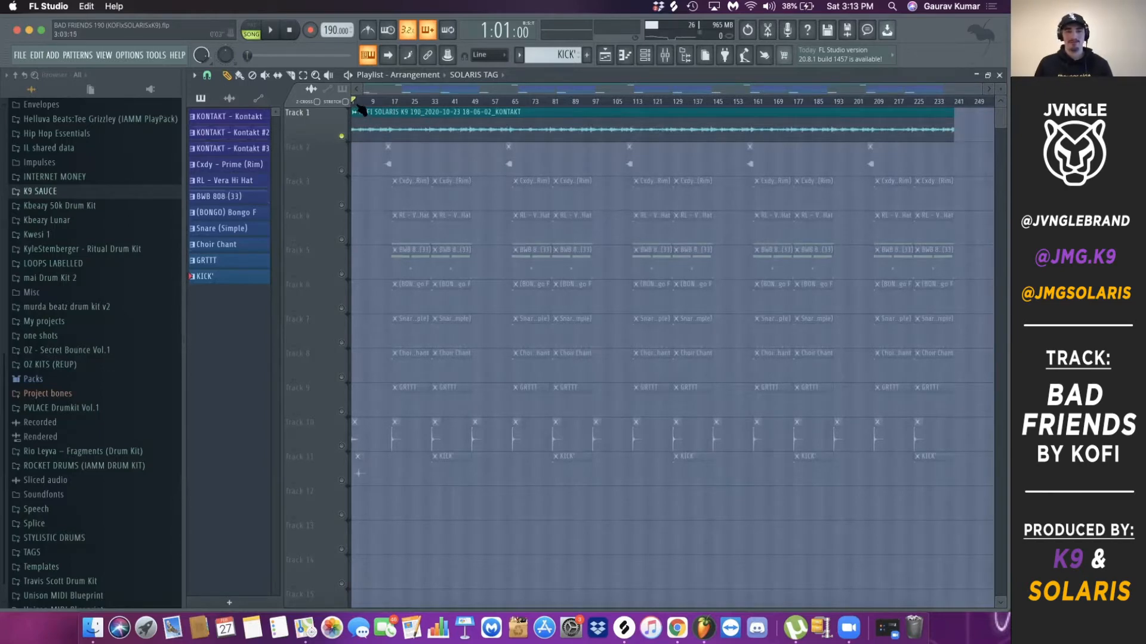
pyautogui.scroll(2, 415, 101)
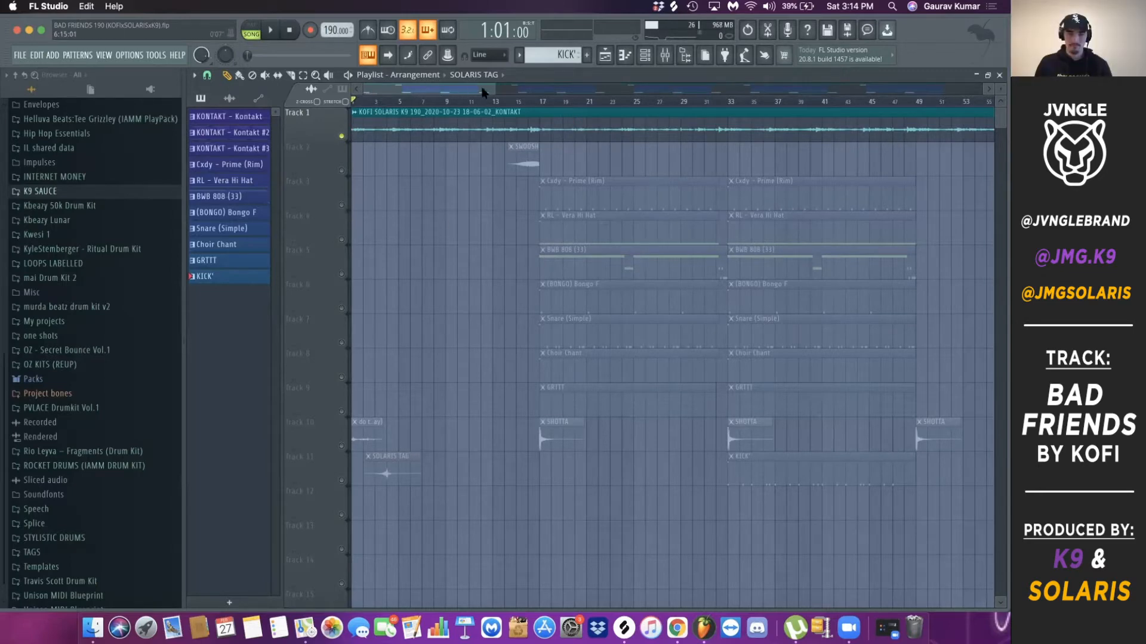
# Step: Place the song playhead just before the drums enter at bar 17, at 16:14:00
pyautogui.scroll(-1, 451, 97)
pyautogui.scroll(-5, 412, 107)
pyautogui.scroll(7, 372, 111)
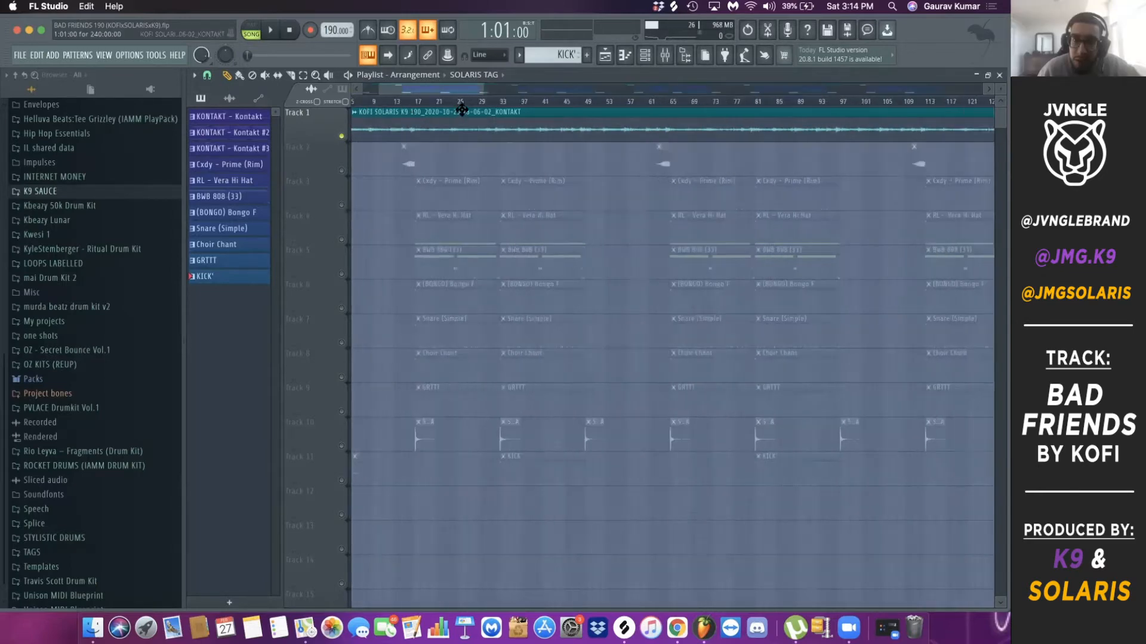
pyautogui.scroll(-3, 611, 103)
pyautogui.click(614, 102)
pyautogui.click(603, 102)
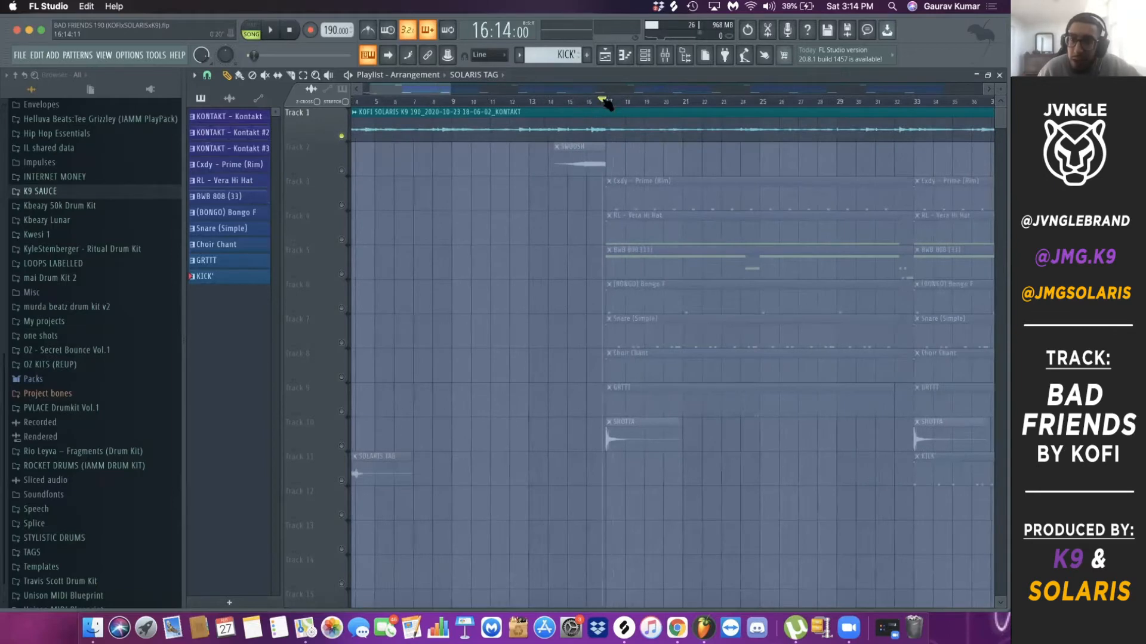
# Step: Solo the Cxdy - Prime (Rim) pattern on Track 3 and play it from just before bar 17
pyautogui.scroll(-1, 679, 102)
pyautogui.scroll(-3, 681, 104)
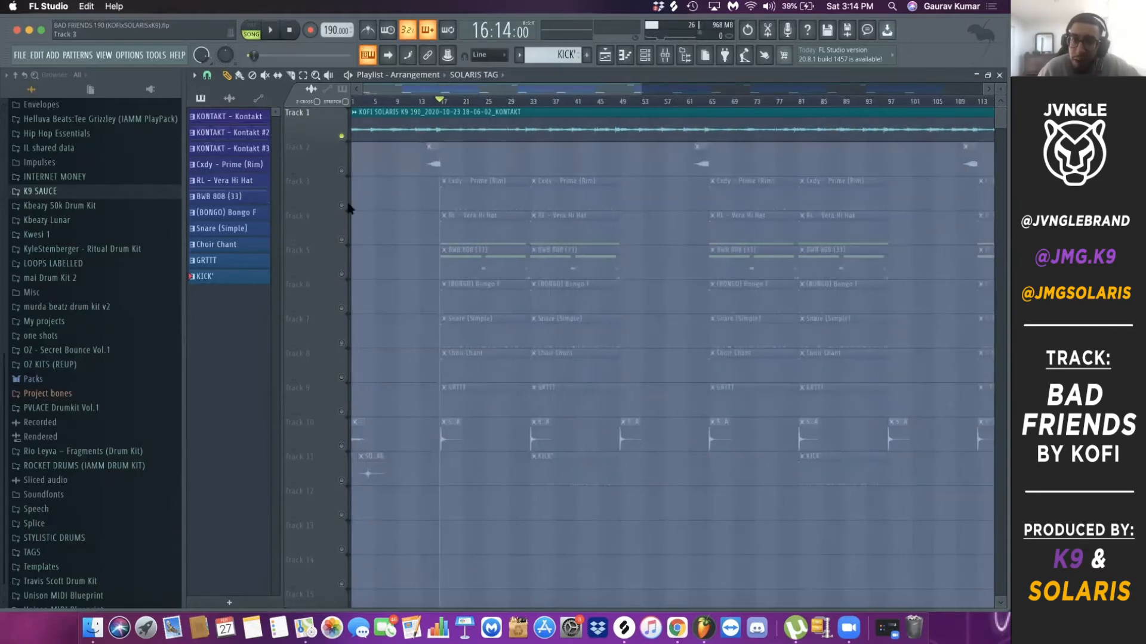
pyautogui.rightClick(341, 136)
pyautogui.rightClick(342, 136)
pyautogui.rightClick(341, 204)
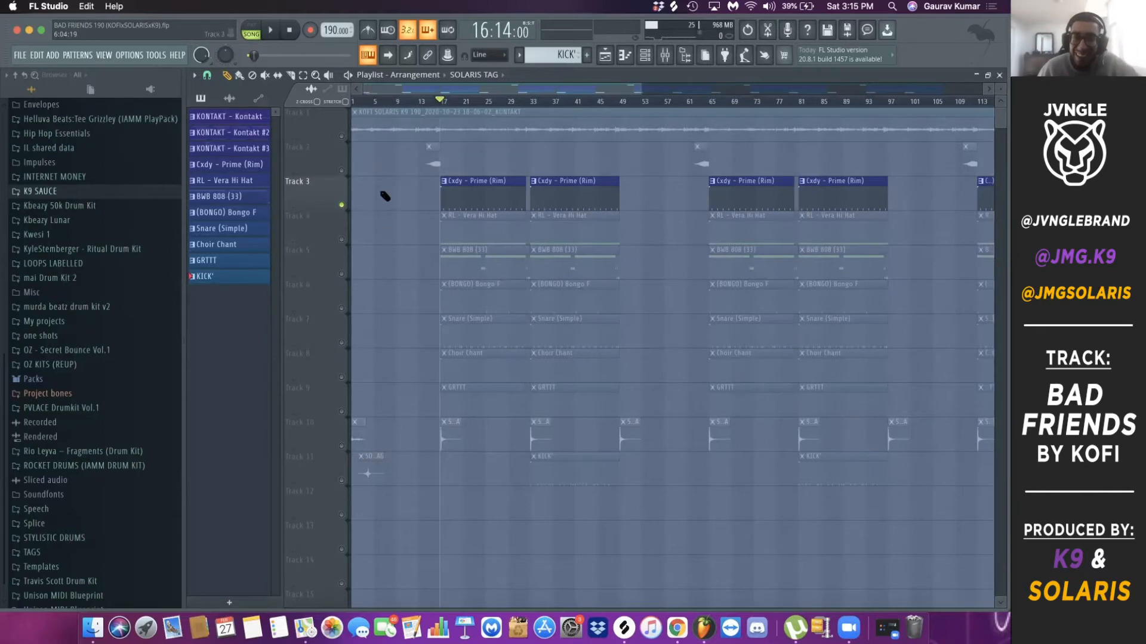
pyautogui.scroll(4, 454, 200)
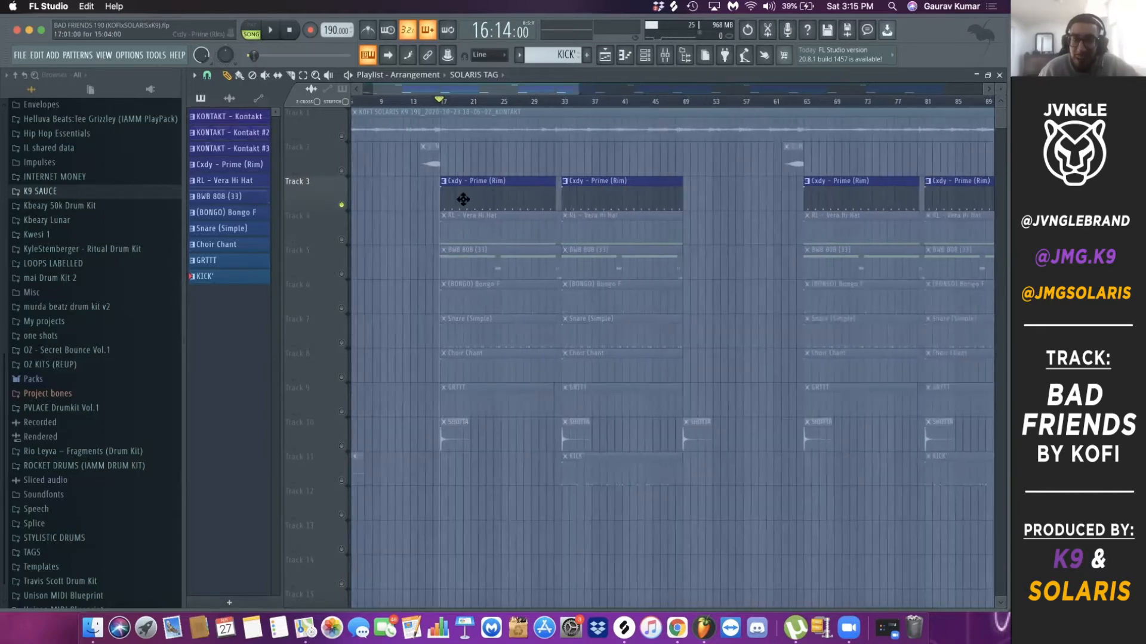
pyautogui.scroll(3, 417, 177)
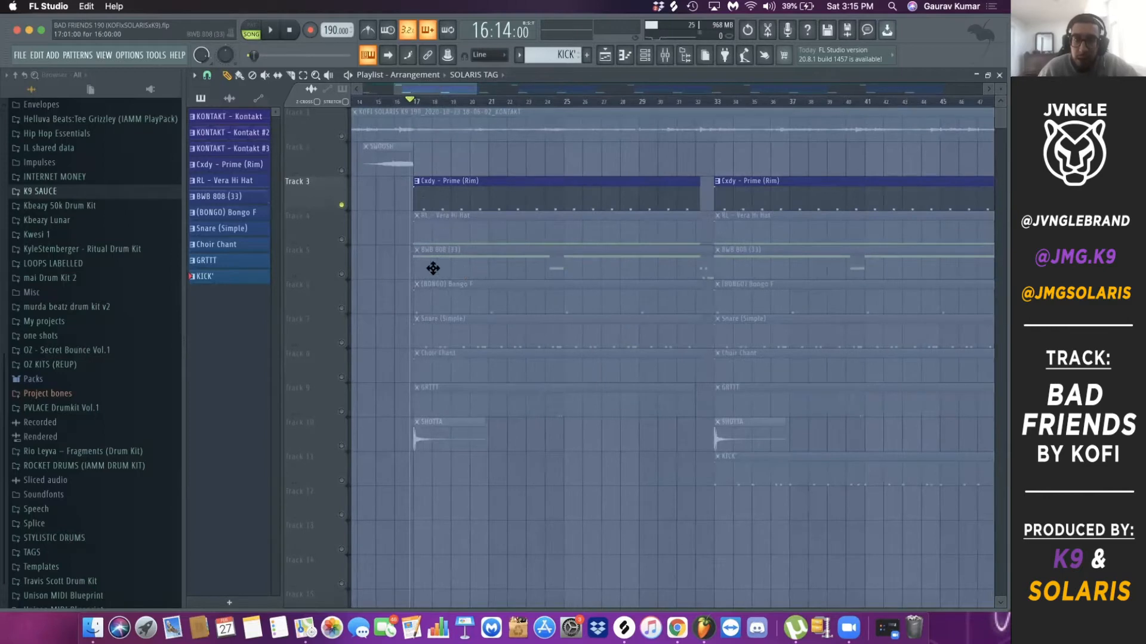
pyautogui.press('space')
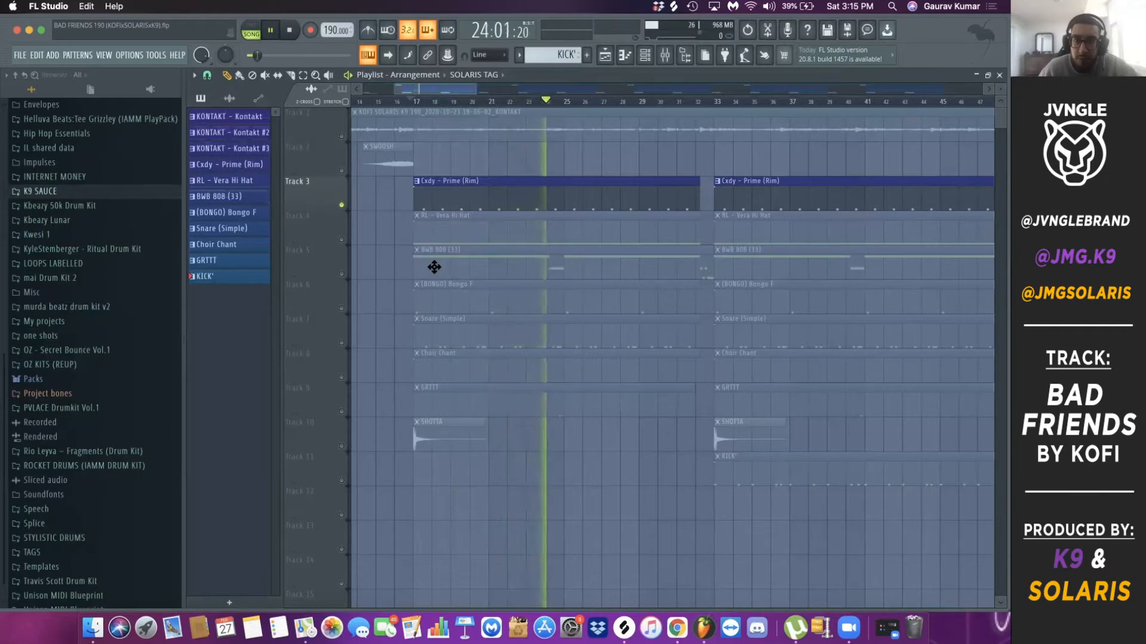
pyautogui.press('space')
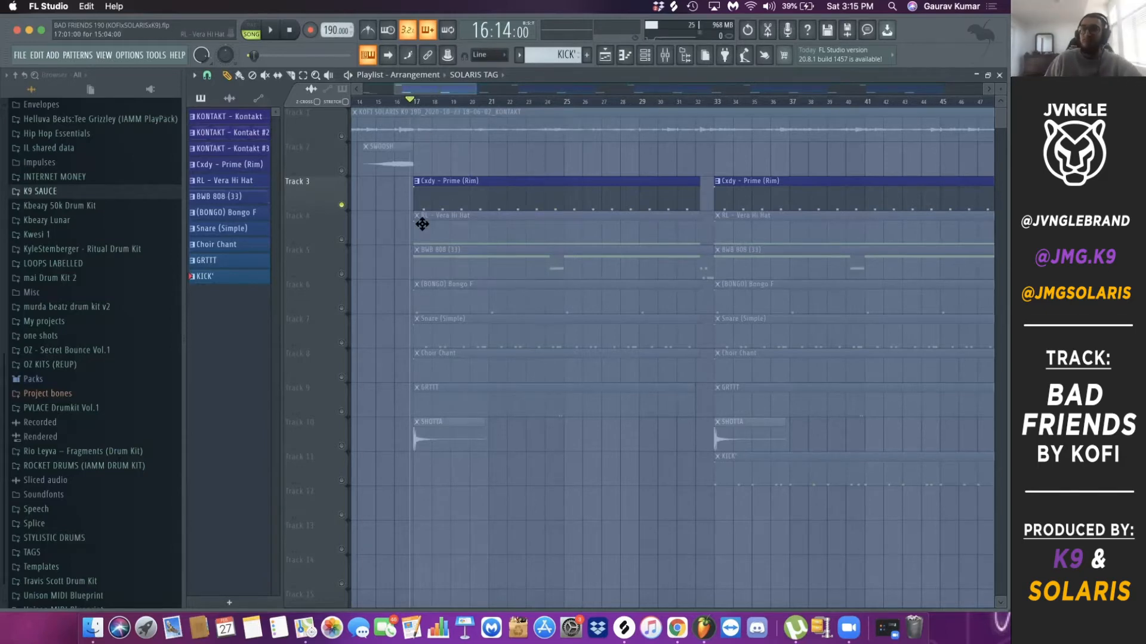
# Step: Move the song playhead to the start of bar 17, at 17:01:00
pyautogui.scroll(1, 429, 173)
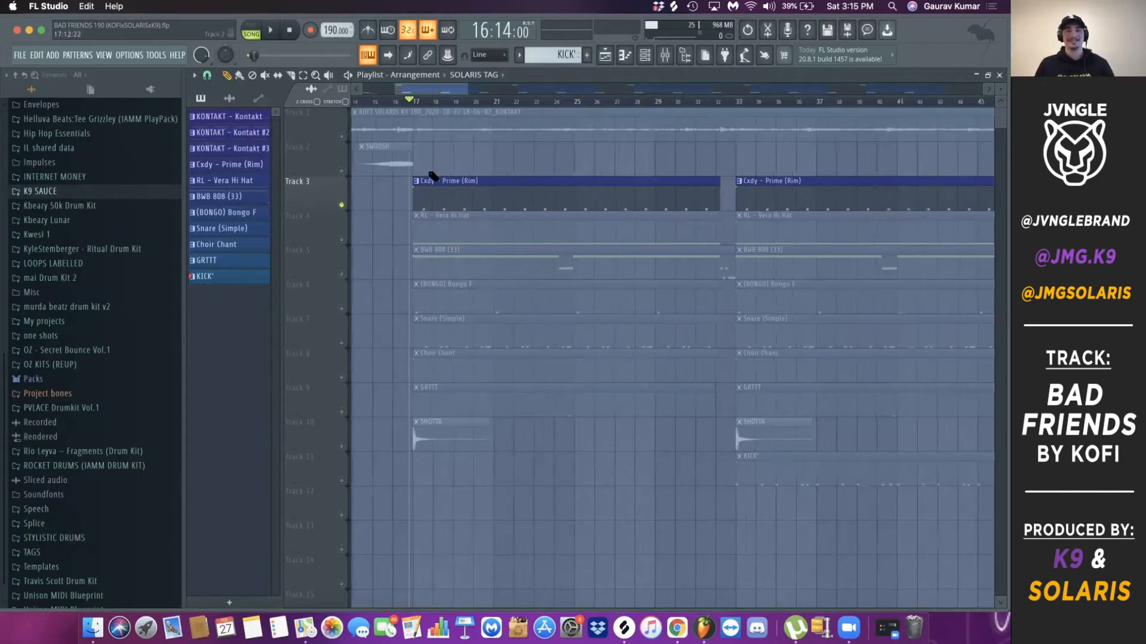
pyautogui.scroll(3, 433, 176)
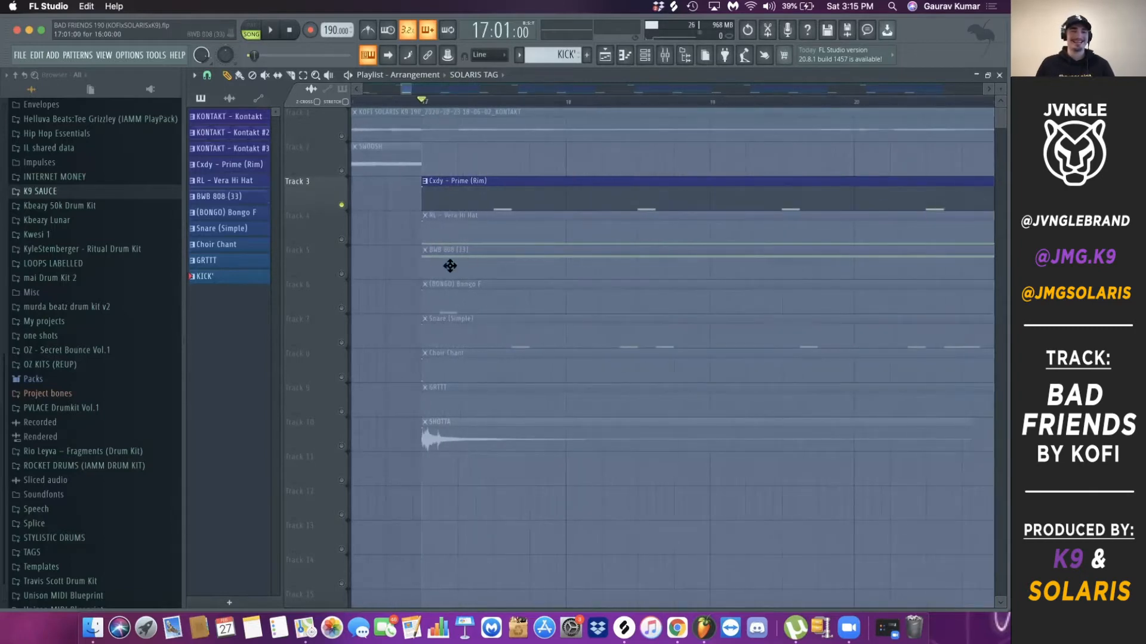
pyautogui.scroll(-5, 450, 266)
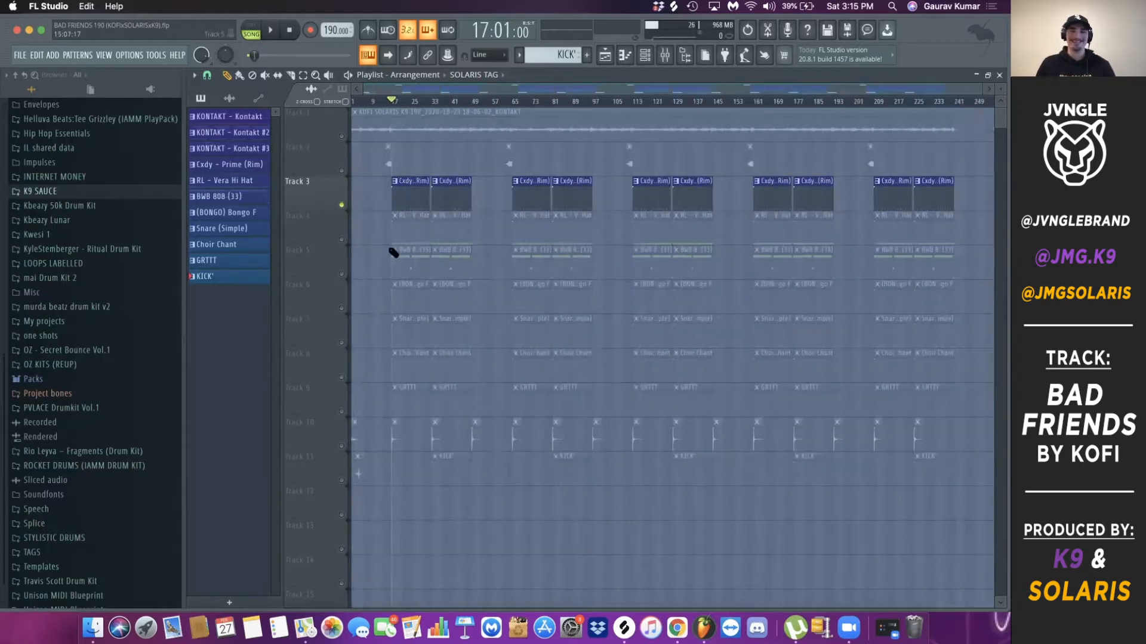
pyautogui.scroll(4, 390, 212)
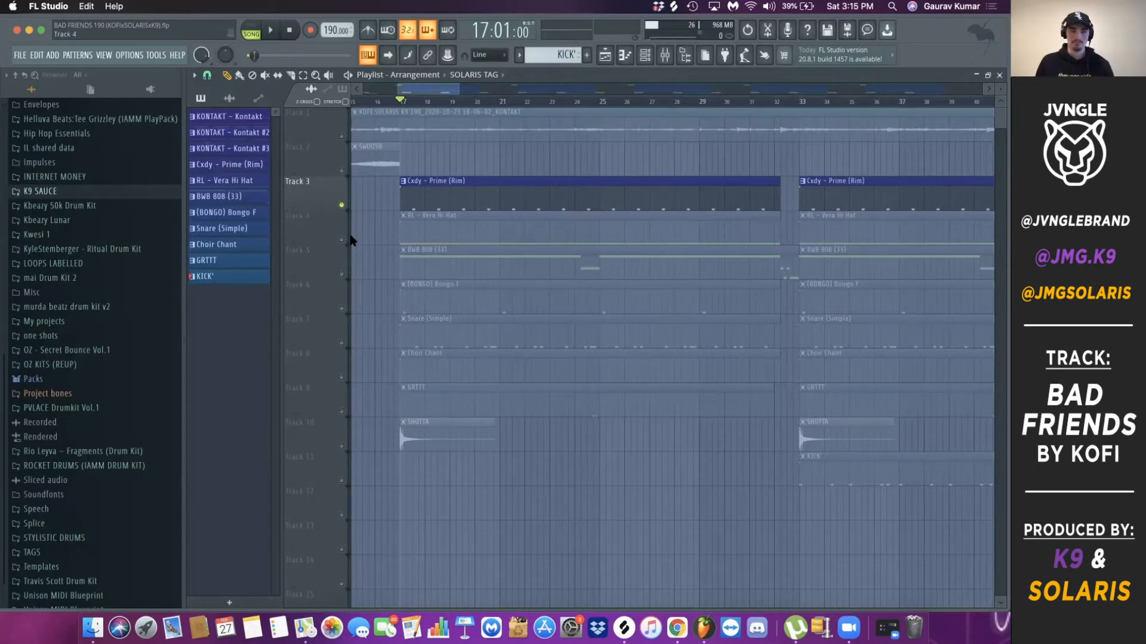
# Step: Solo the RL - Vera Hi Hat pattern on Track 4 and play it from bar 17
pyautogui.click(345, 239)
pyautogui.click(345, 206)
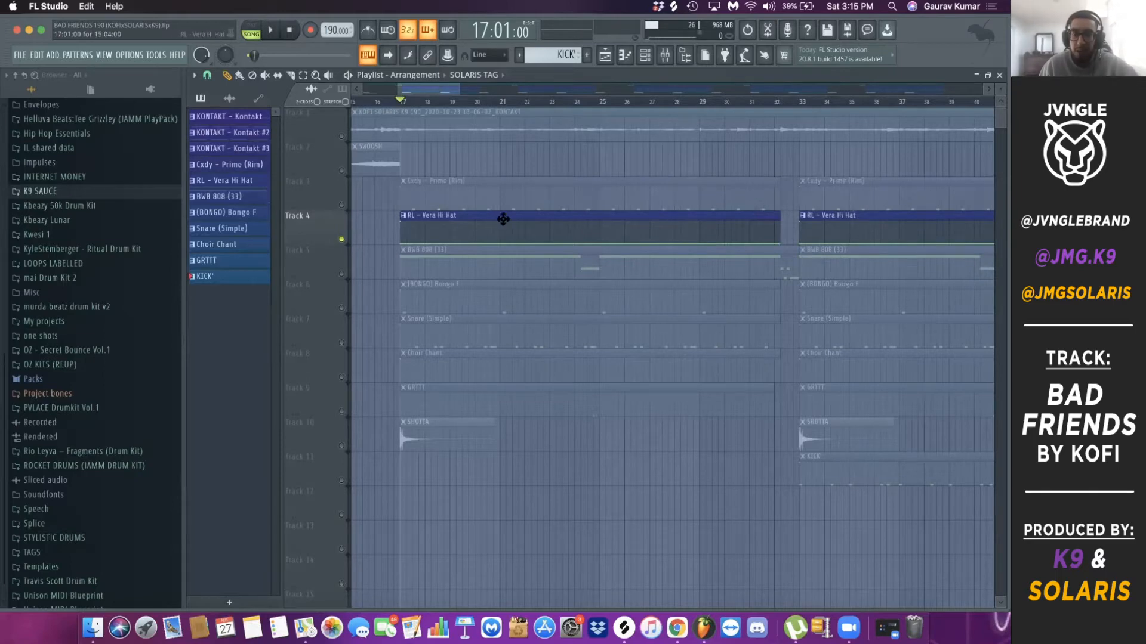
pyautogui.press('space')
# Step: Open the RL - Vera Hi Hat clip's notes, stop playback, examine the note spacing, and return to the playlist
pyautogui.doubleClick(455, 220)
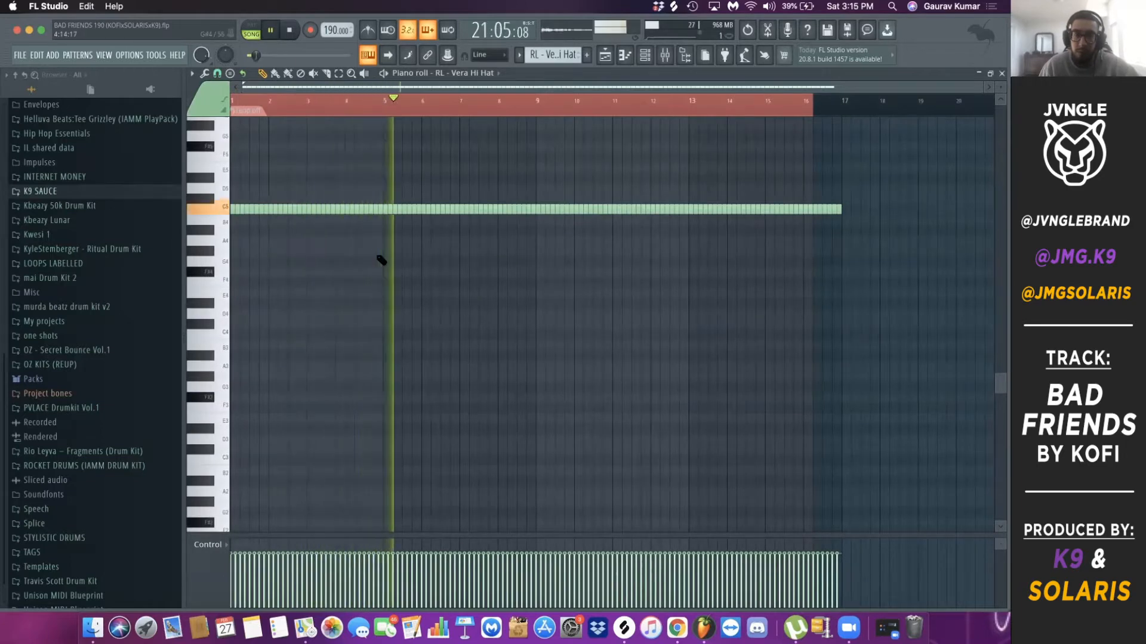
pyautogui.press('space')
pyautogui.scroll(5, 237, 258)
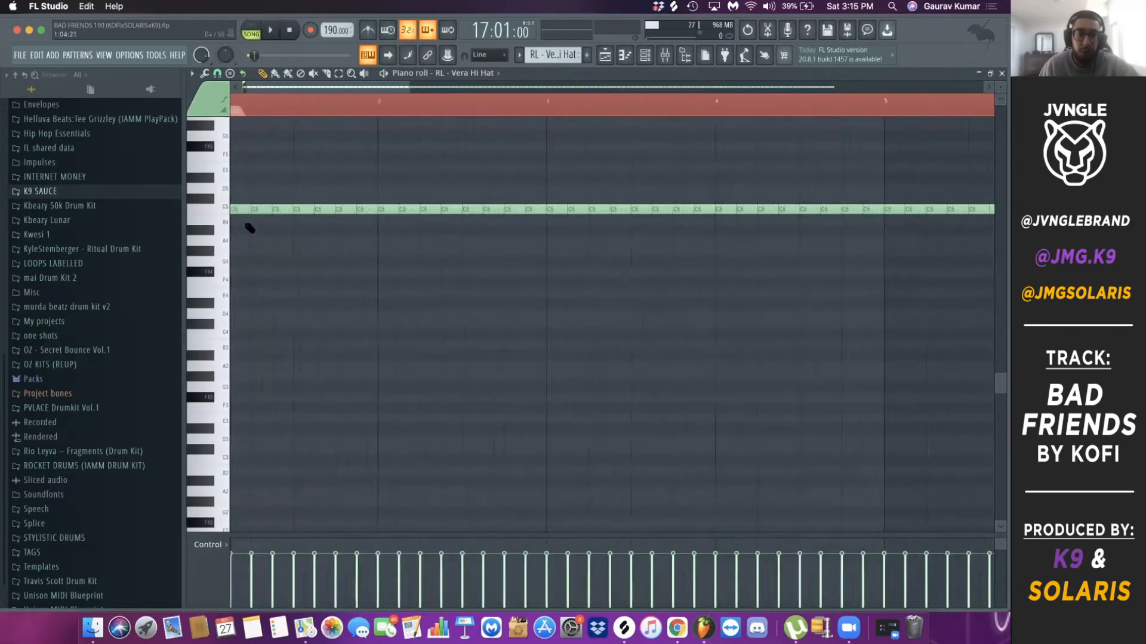
pyautogui.scroll(-3, 243, 230)
pyautogui.click(604, 55)
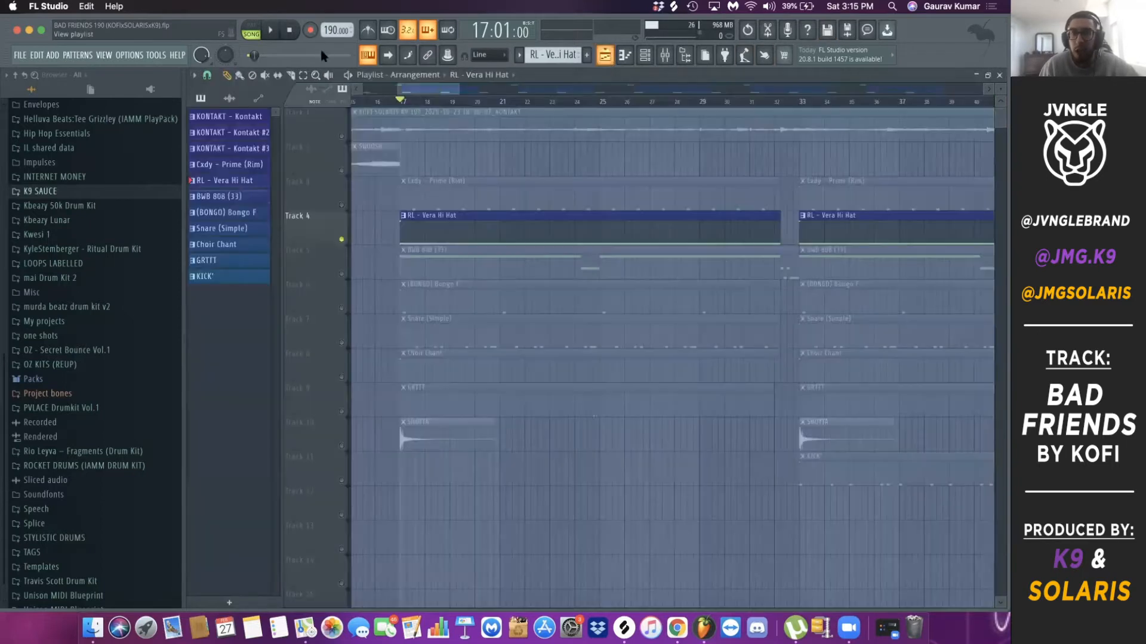
# Step: Show the channel rack and open the RL - Vera Hi Hat channel's notes in the piano roll
pyautogui.click(645, 58)
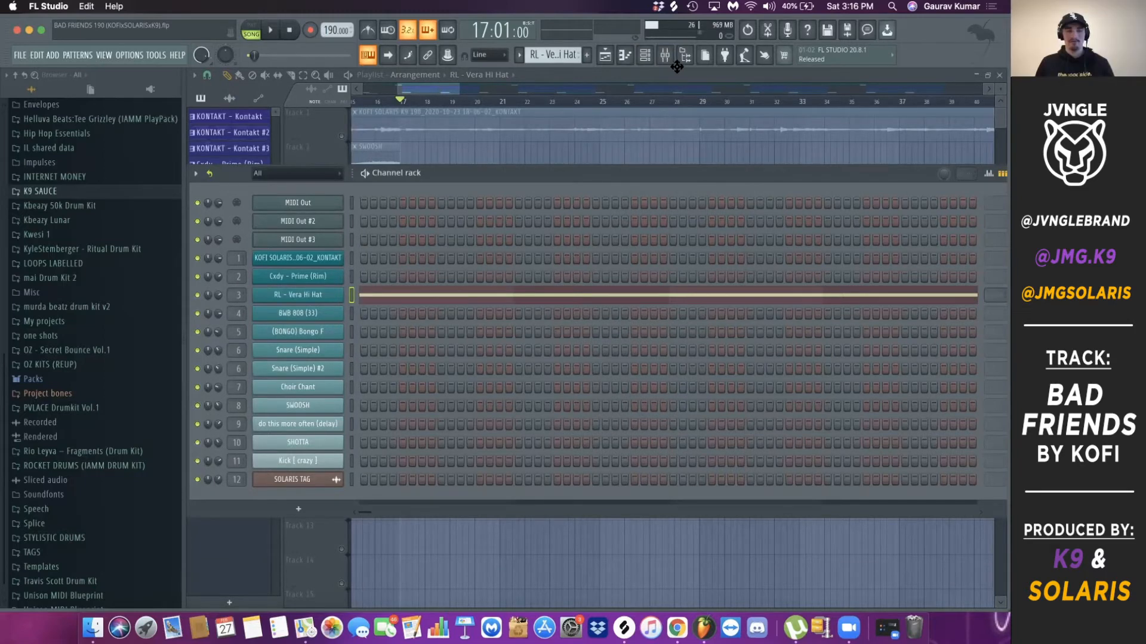
pyautogui.click(397, 295)
pyautogui.scroll(5, 579, 205)
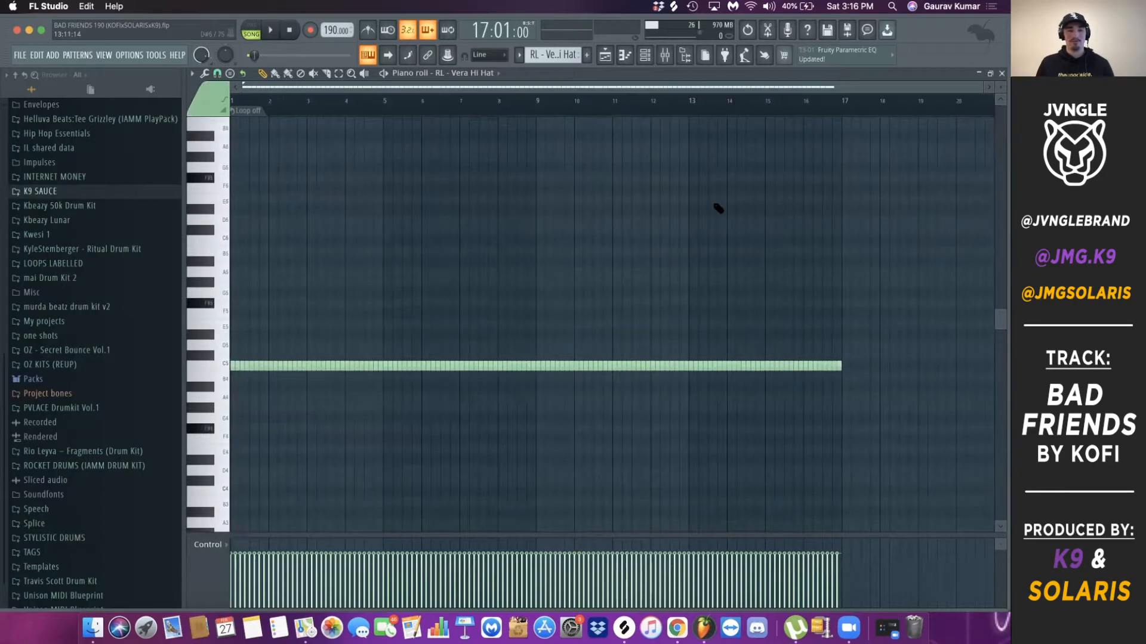
pyautogui.scroll(-3, 718, 208)
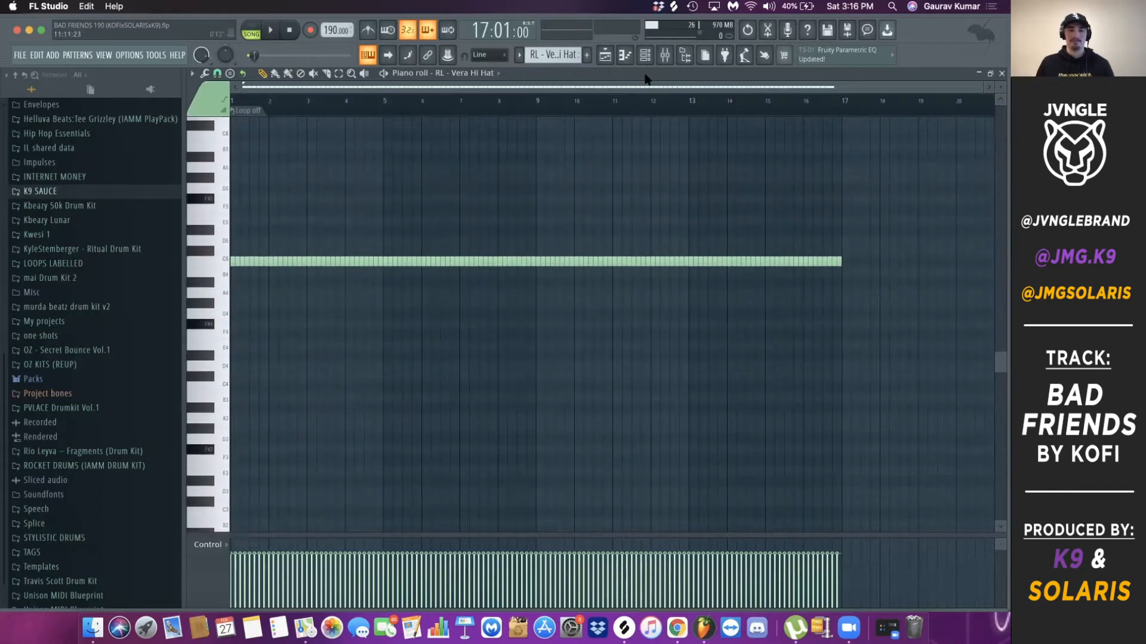
# Step: Return to the playlist, solo the BWB 808 (33) pattern on Track 5, and play it from bar 17
pyautogui.click(604, 56)
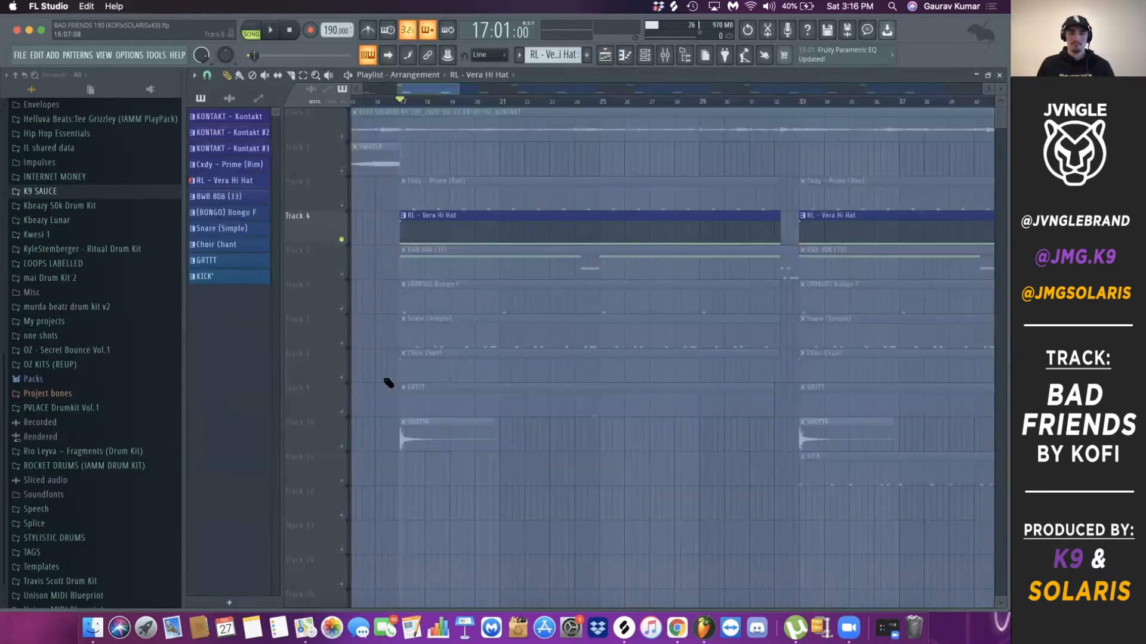
pyautogui.click(342, 206)
pyautogui.click(342, 206)
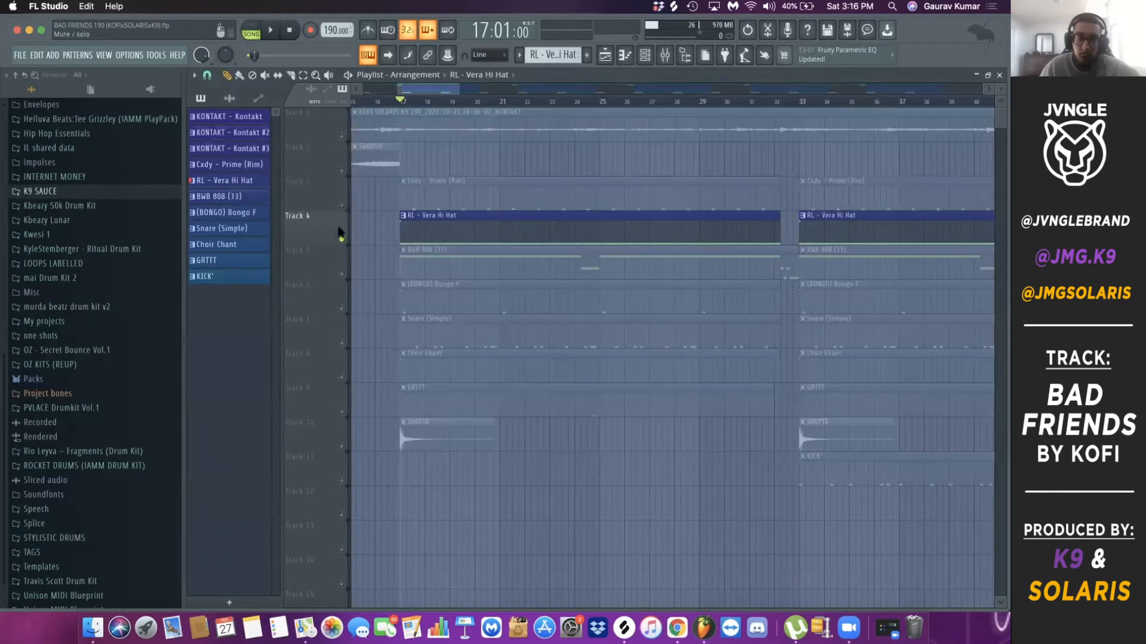
pyautogui.rightClick(341, 274)
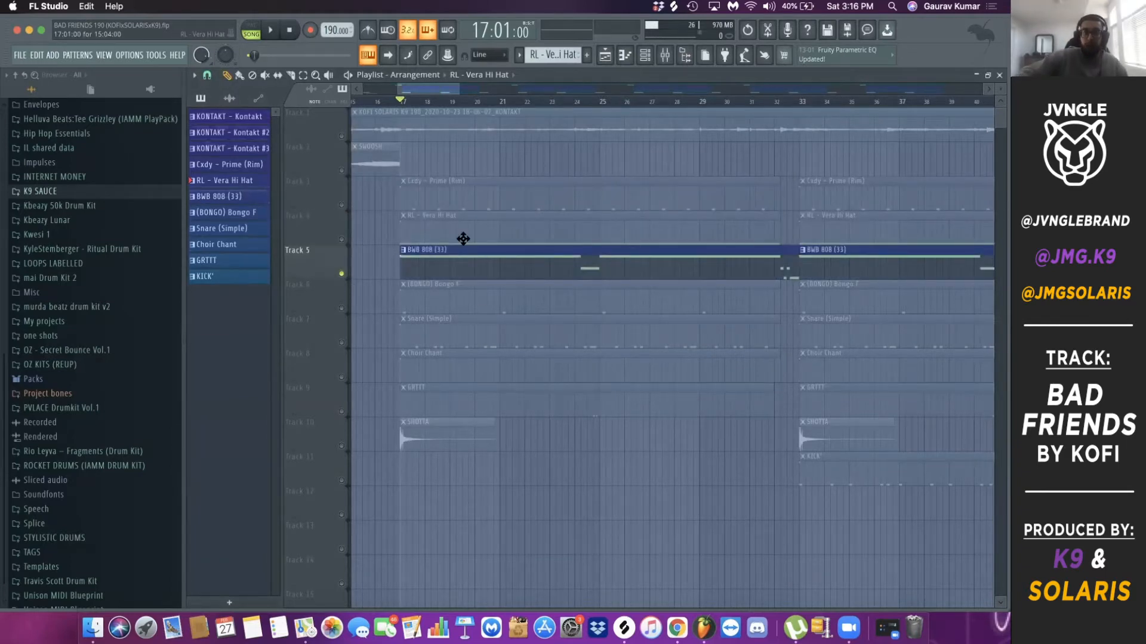
pyautogui.press('space')
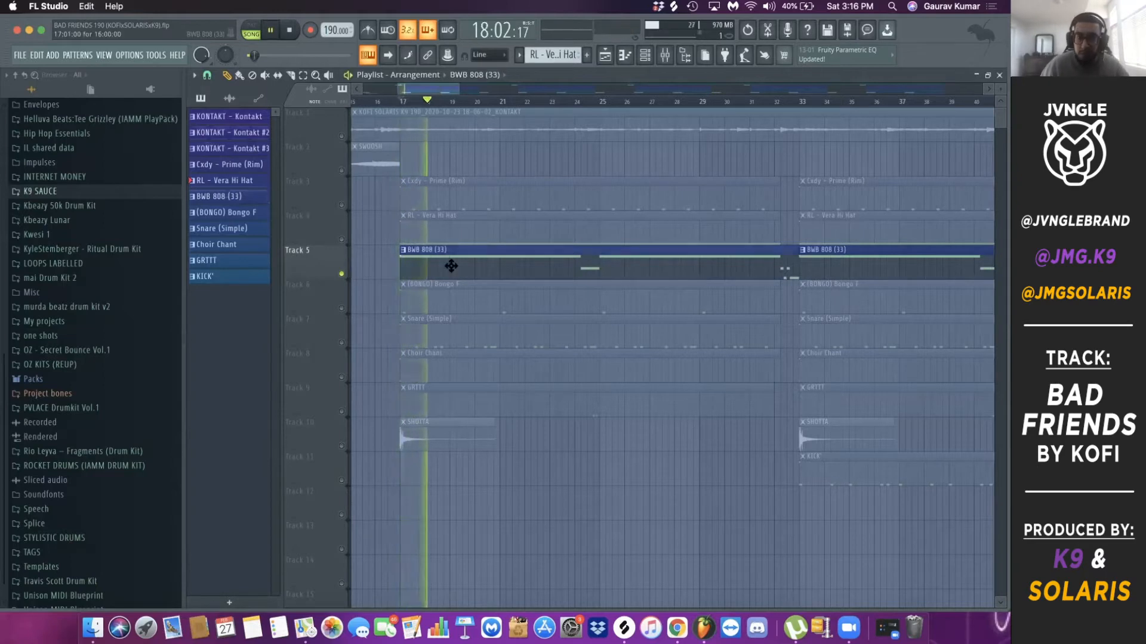
# Step: Open the BWB 808 (33) clip's notes during playback, follow them to the pattern's end, stop, and return to the playlist
pyautogui.doubleClick(450, 263)
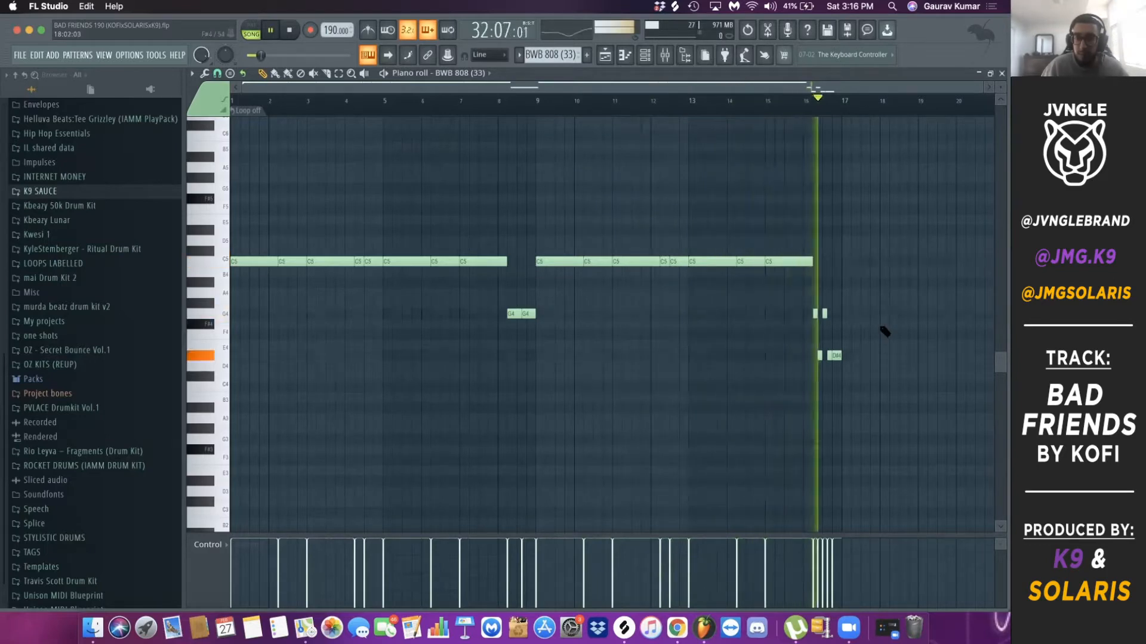
pyautogui.click(270, 30)
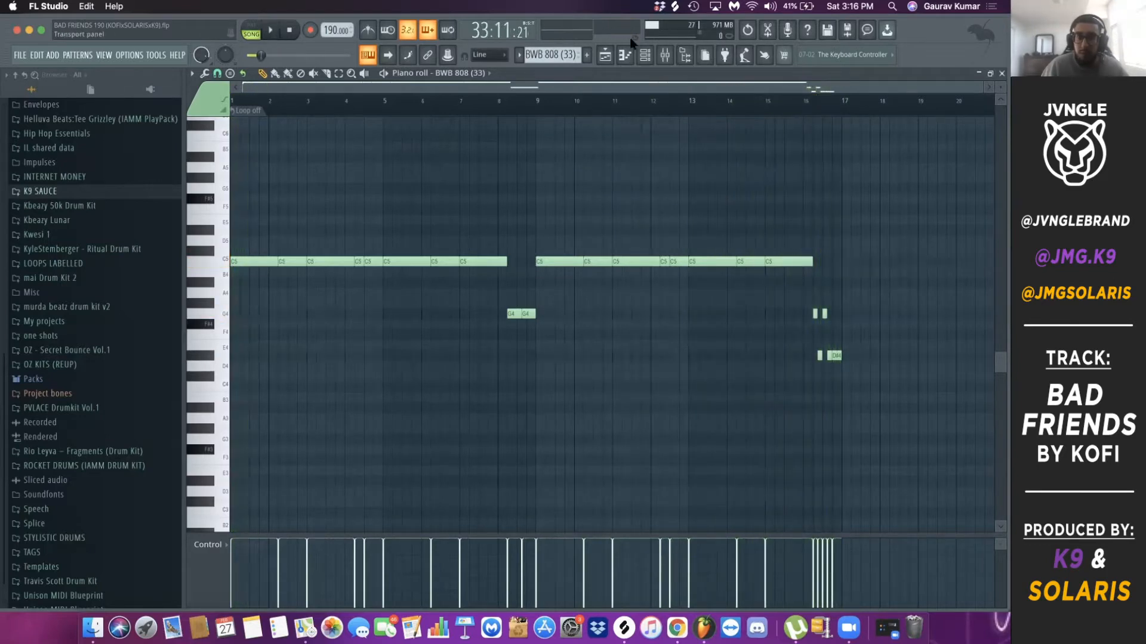
pyautogui.click(604, 60)
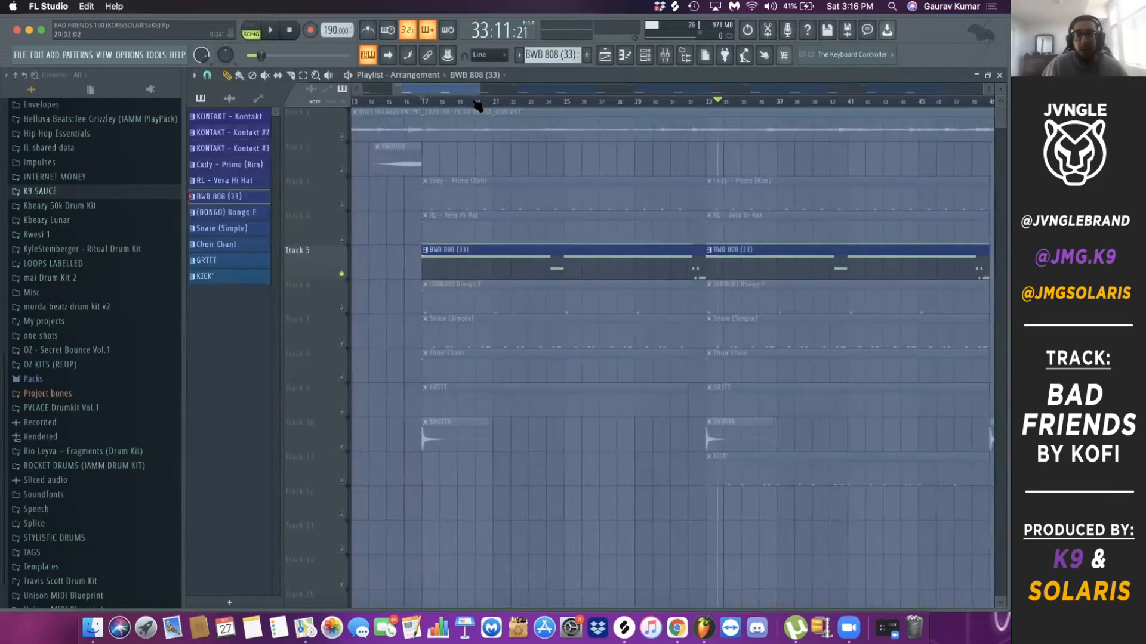
# Step: Place the playhead at about bar 17, reopen the BWB 808 (33) notes, and briefly highlight all the C5 notes
pyautogui.click(417, 101)
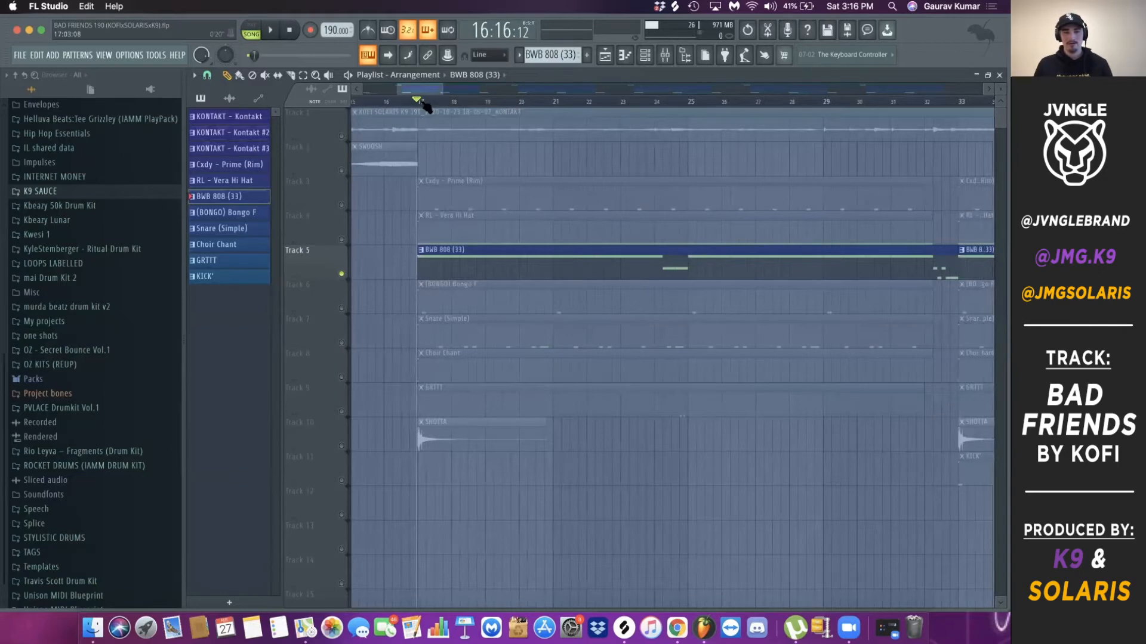
pyautogui.scroll(2, 426, 106)
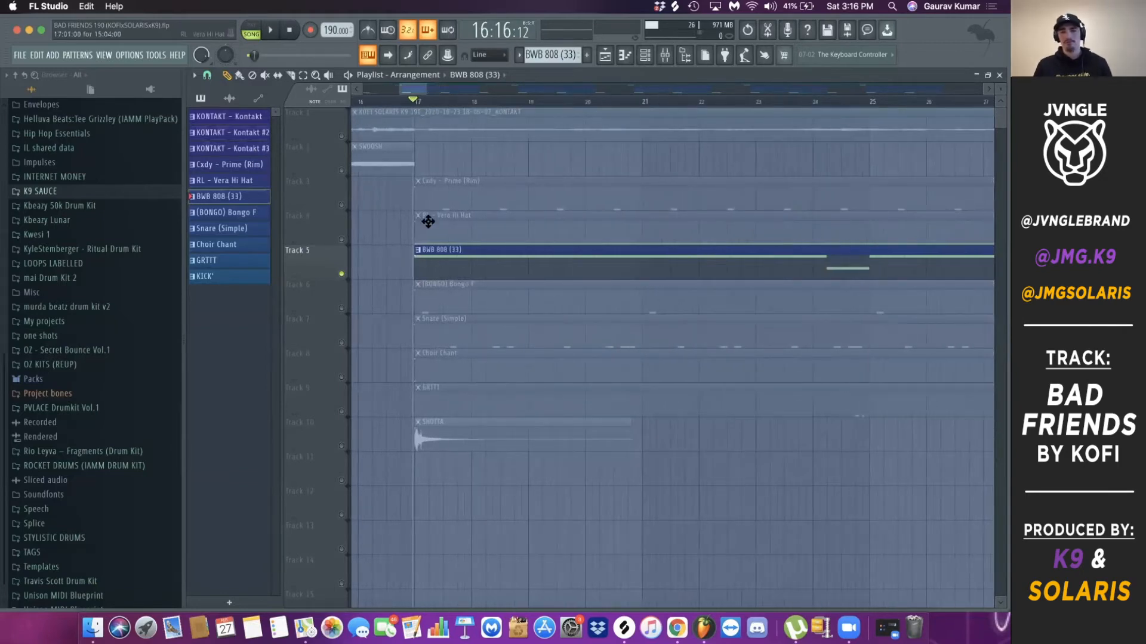
pyautogui.doubleClick(440, 263)
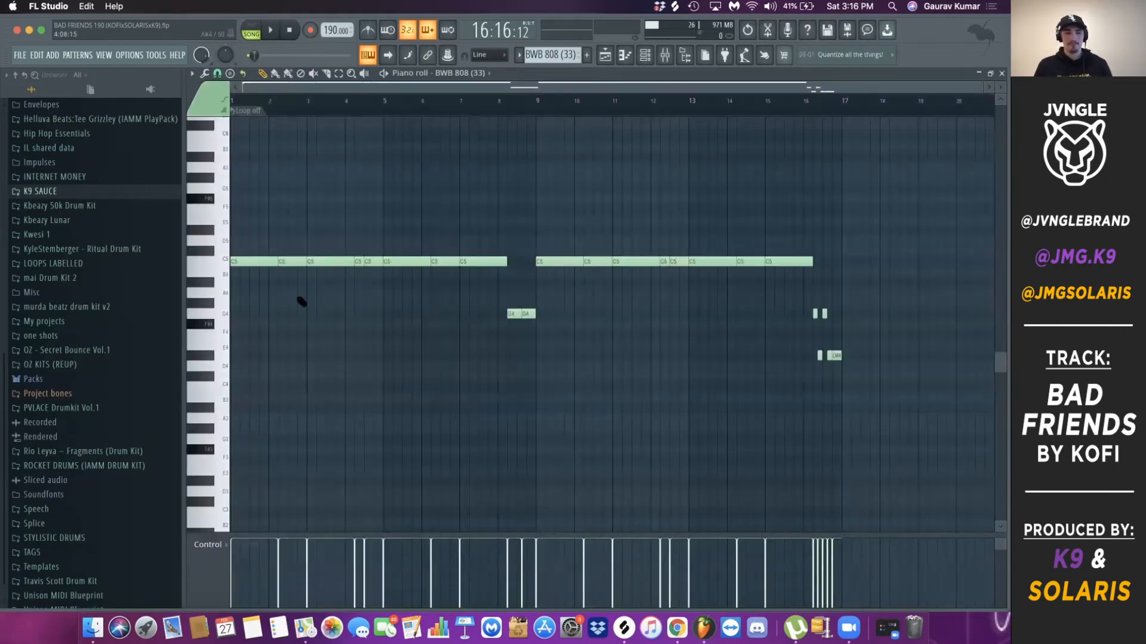
pyautogui.click(209, 263)
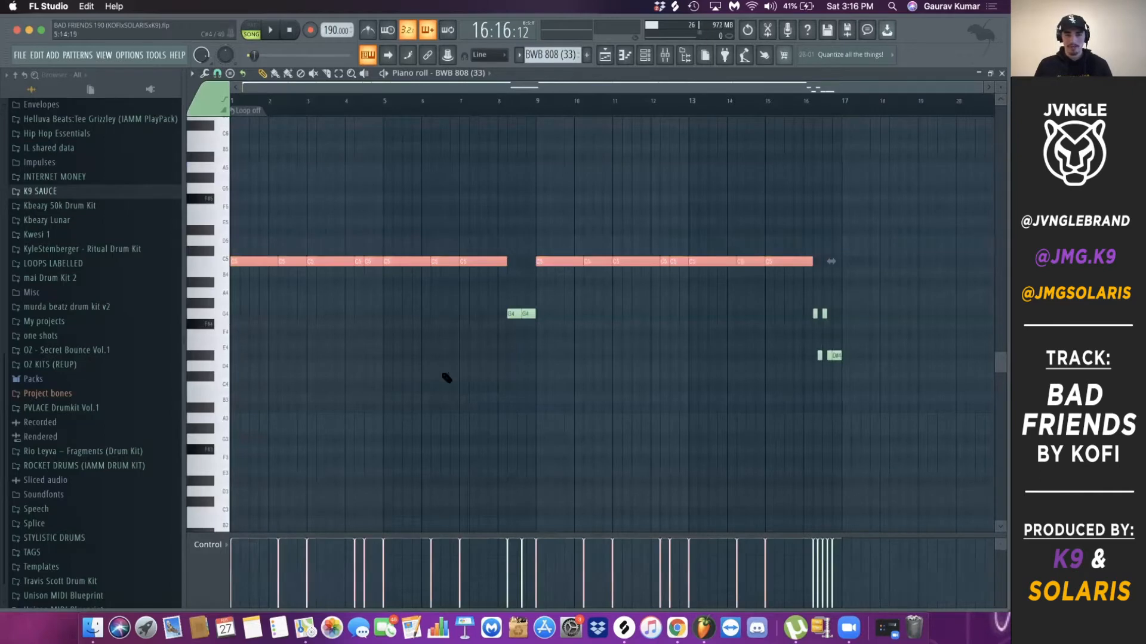
pyautogui.click(394, 340)
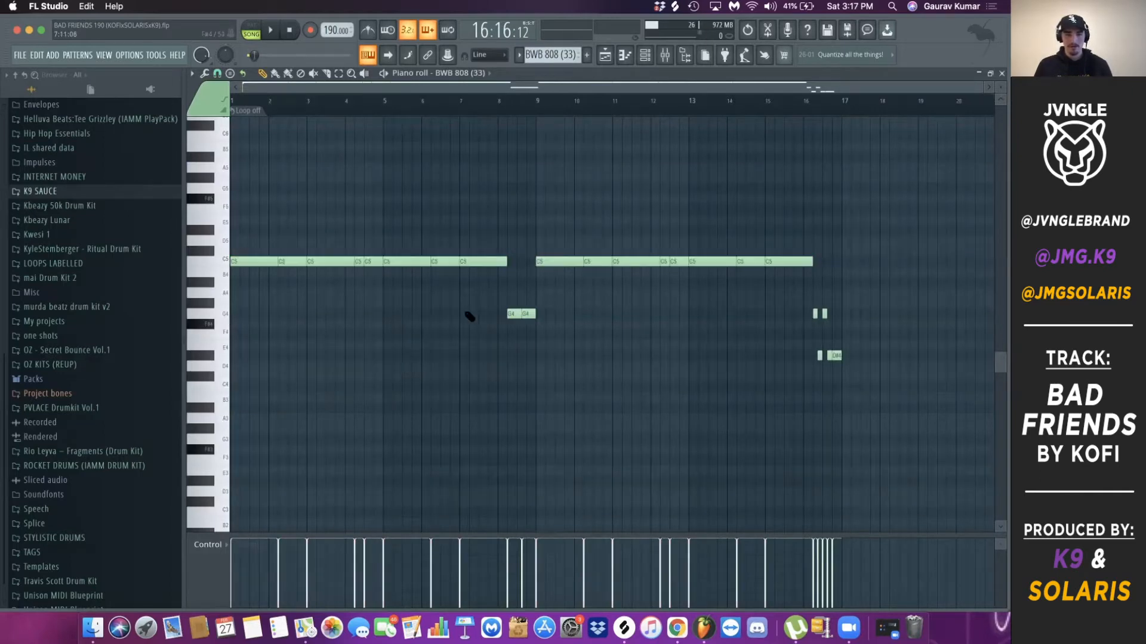
# Step: Point out the G4 notes around bar 8 and the closing notes in bar 16 of the 808 pattern
pyautogui.moveTo(465, 299); pyautogui.dragTo(595, 332)
pyautogui.moveTo(907, 407); pyautogui.dragTo(783, 302)
pyautogui.rightClick(666, 385)
pyautogui.scroll(-1, 799, 395)
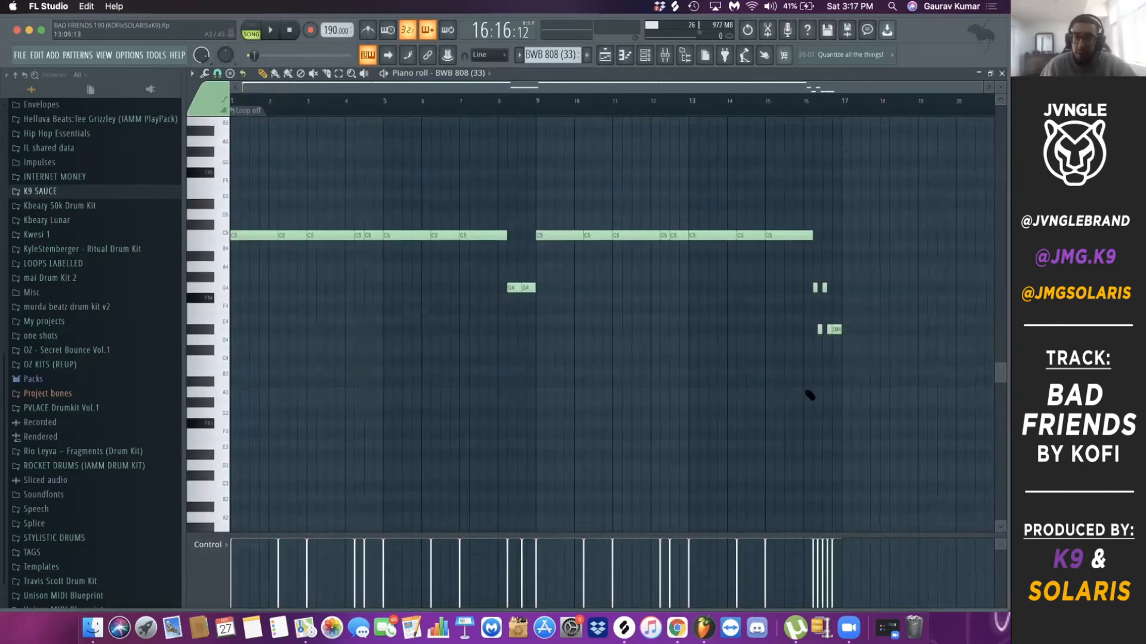
pyautogui.scroll(1, 809, 394)
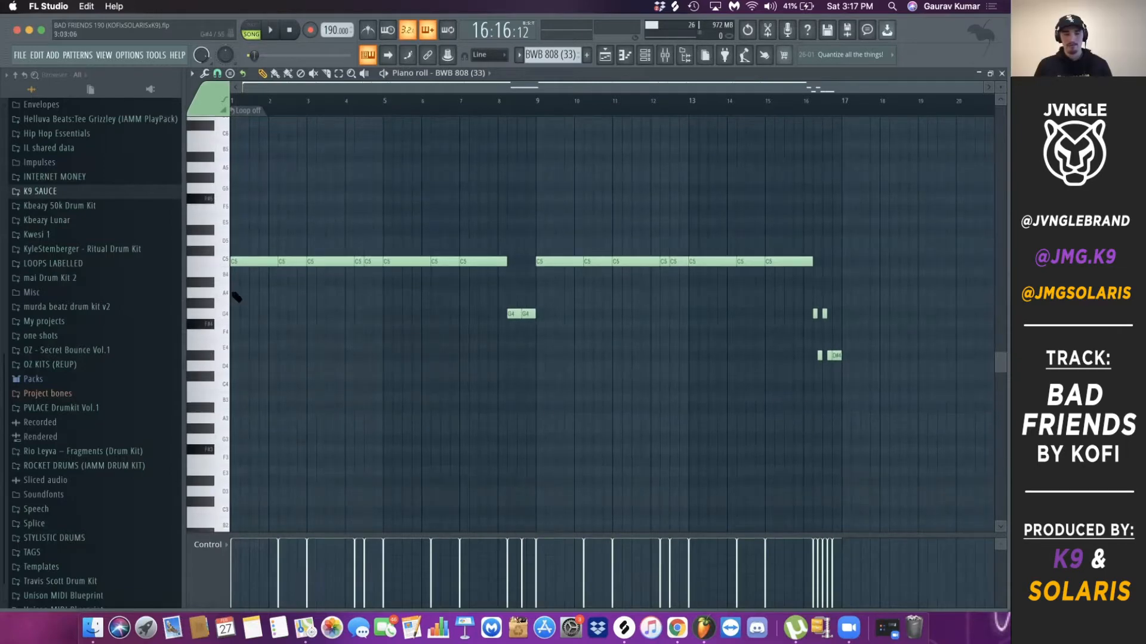
# Step: Select the closing G4 and D#4 notes in bar 16 of the 808 pattern and examine them up close
pyautogui.click(606, 59)
pyautogui.moveTo(875, 383); pyautogui.dragTo(766, 307)
pyautogui.scroll(5, 828, 364)
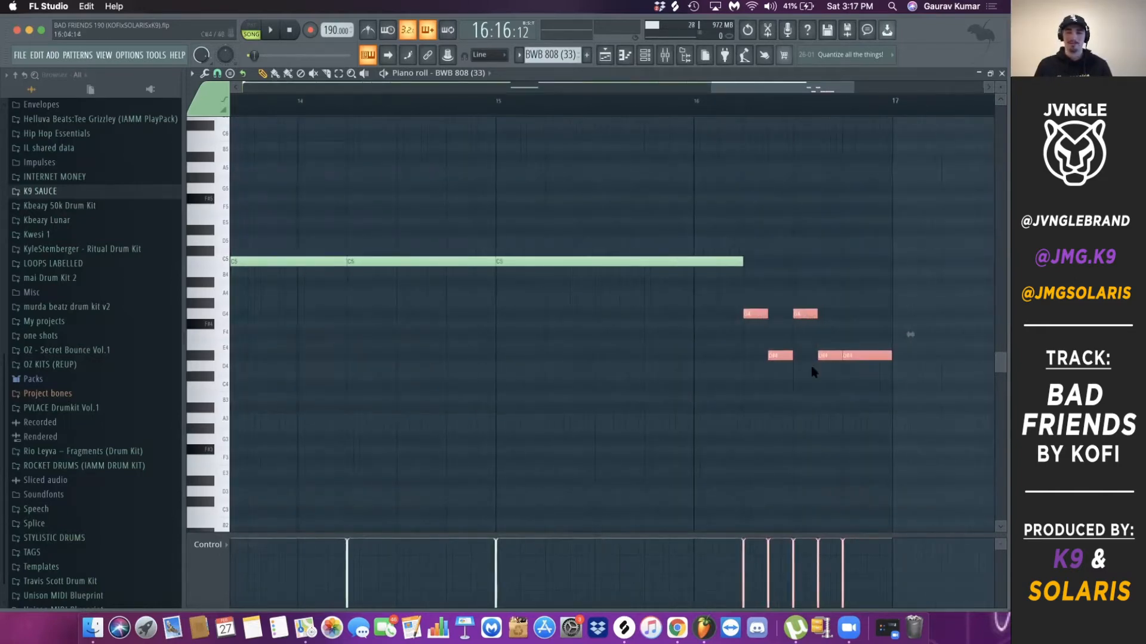
pyautogui.scroll(3, 817, 364)
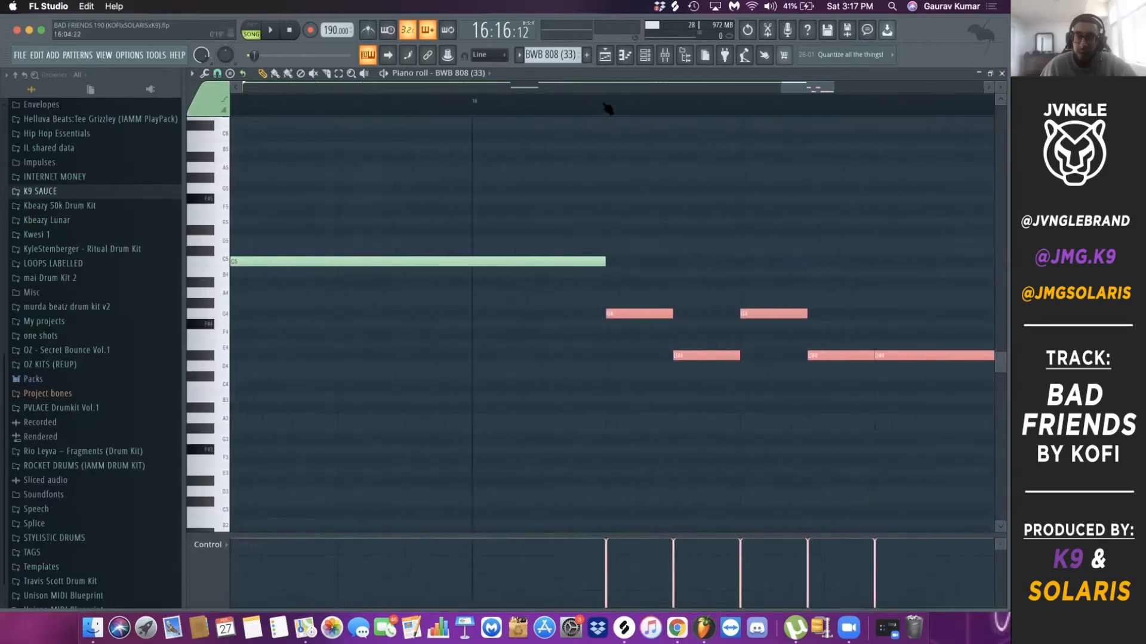
# Step: Play the end of the 808 pattern from bar 31 with its notes in view, stop, and return to the playlist
pyautogui.scroll(-3, 453, 111)
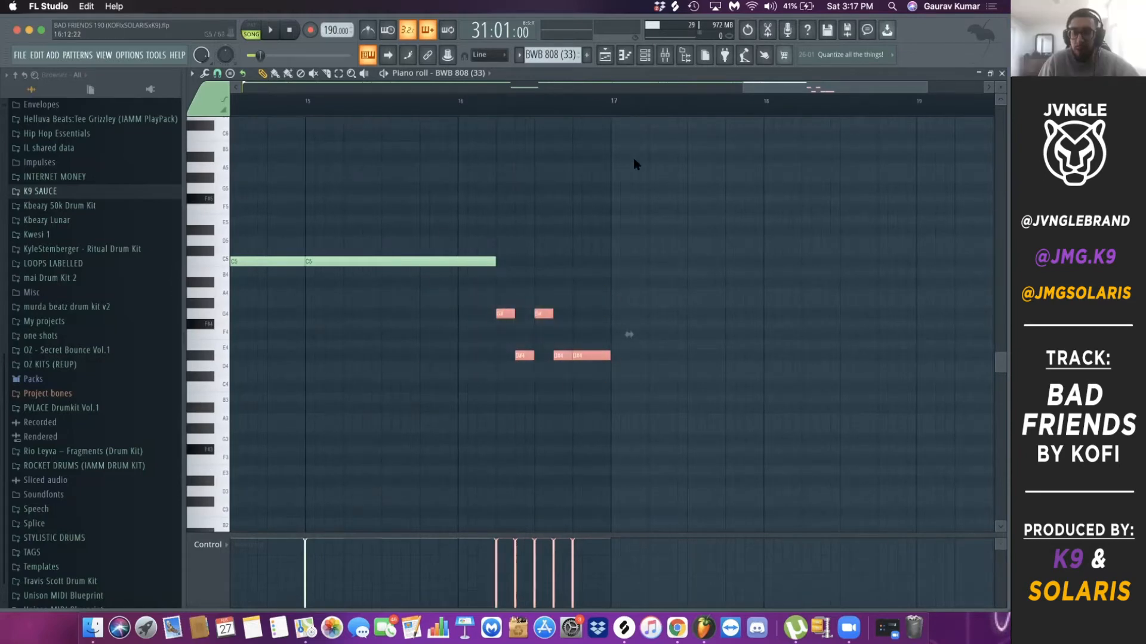
pyautogui.scroll(-1, 626, 103)
pyautogui.click(605, 56)
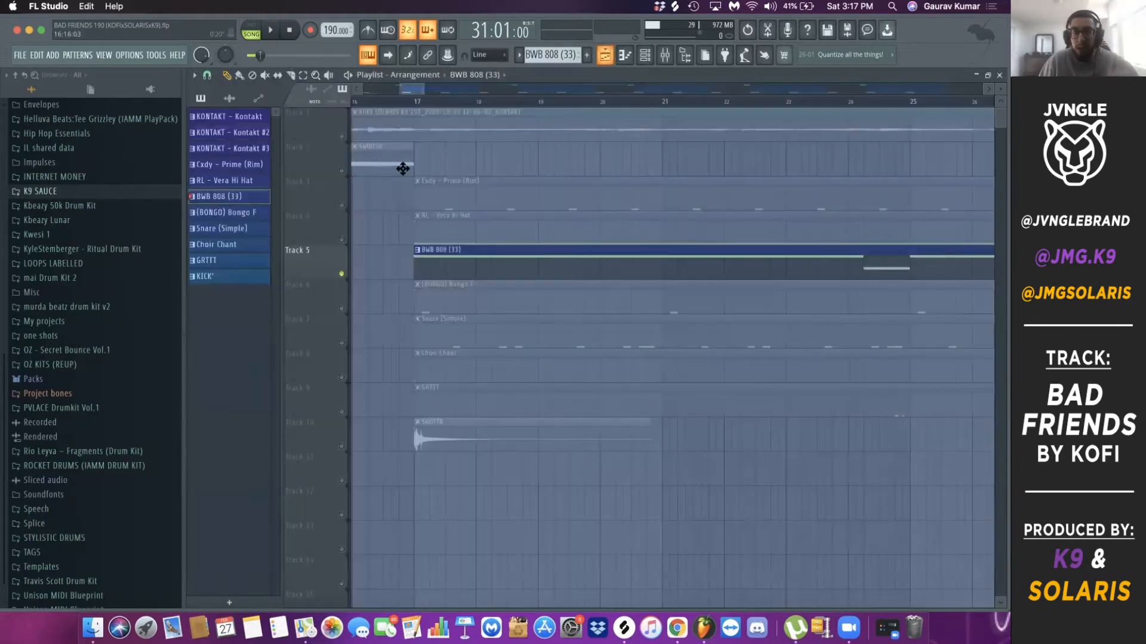
pyautogui.click(605, 55)
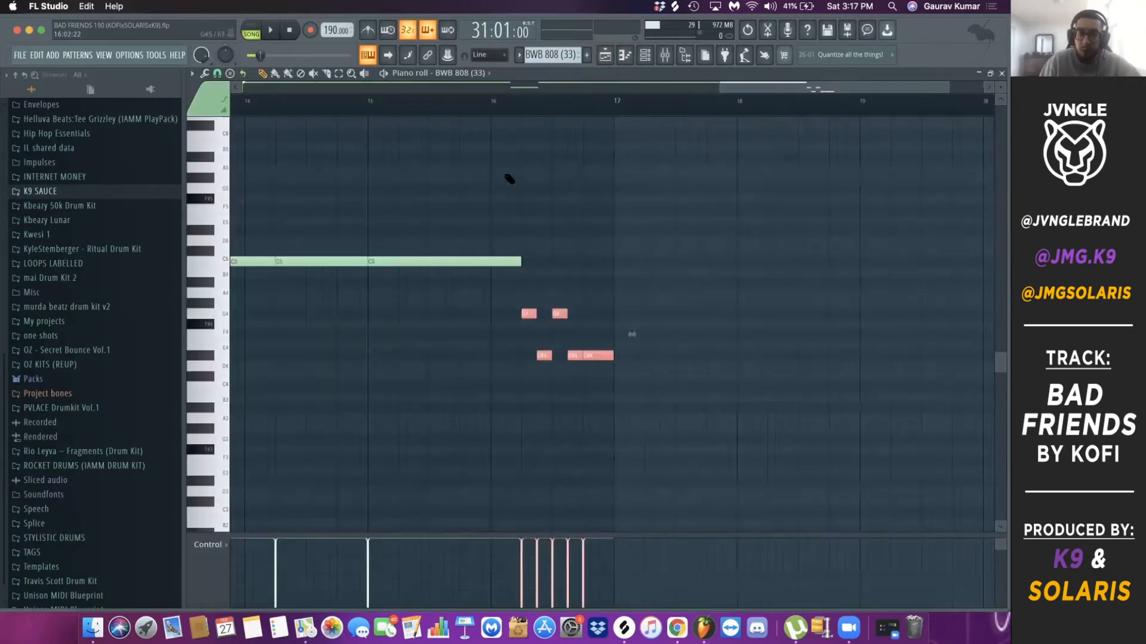
pyautogui.press('space')
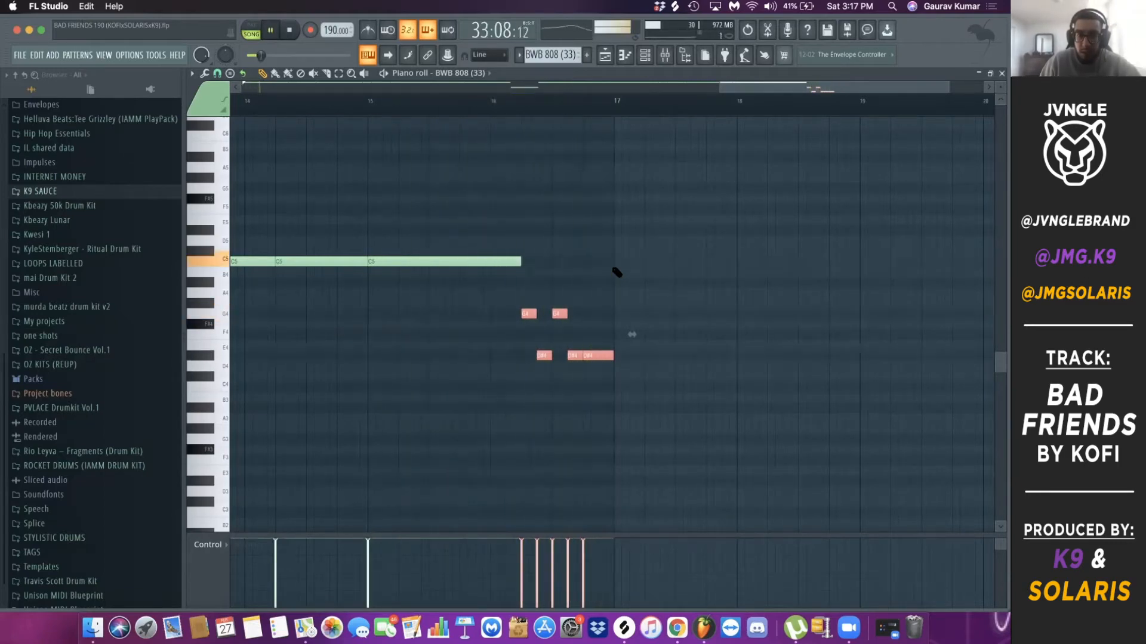
pyautogui.press('space')
pyautogui.press('F5')
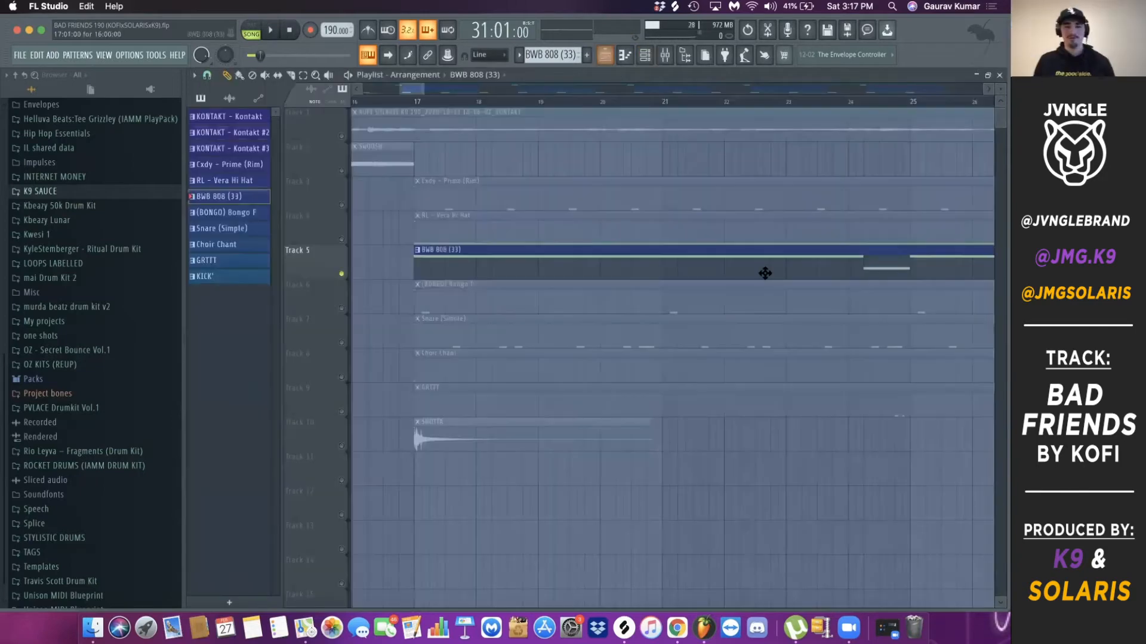
# Step: Reopen the BWB 808 (33) notes, select and examine the bar 16 closing notes again, and return to the playlist
pyautogui.scroll(-5, 629, 89)
pyautogui.doubleClick(560, 272)
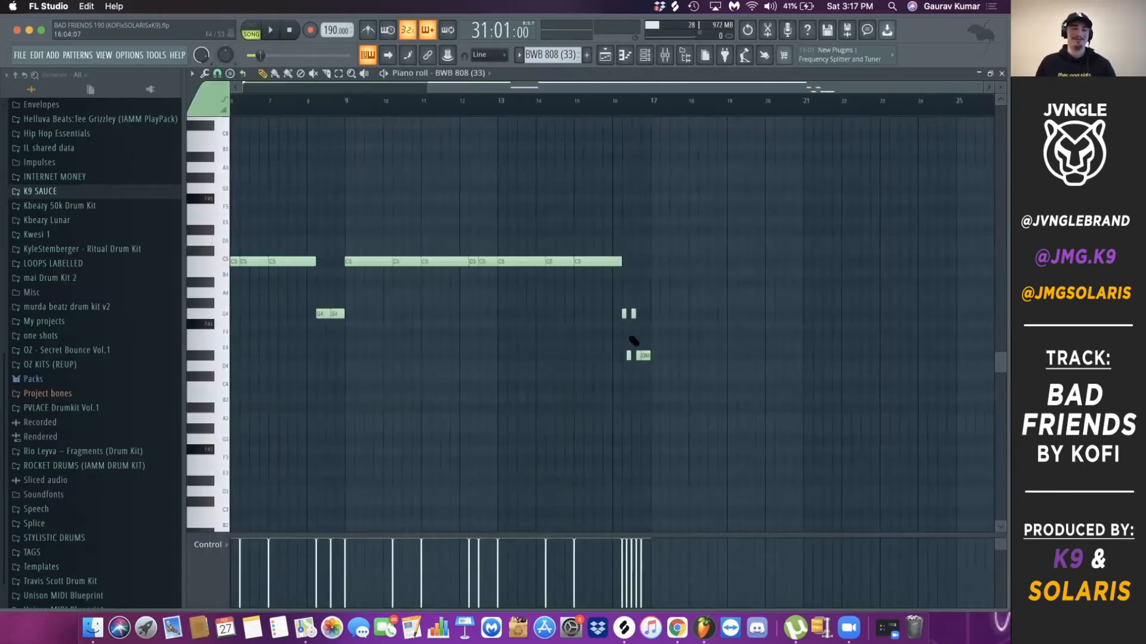
pyautogui.hscroll(-5, 634, 341)
pyautogui.scroll(6, 855, 379)
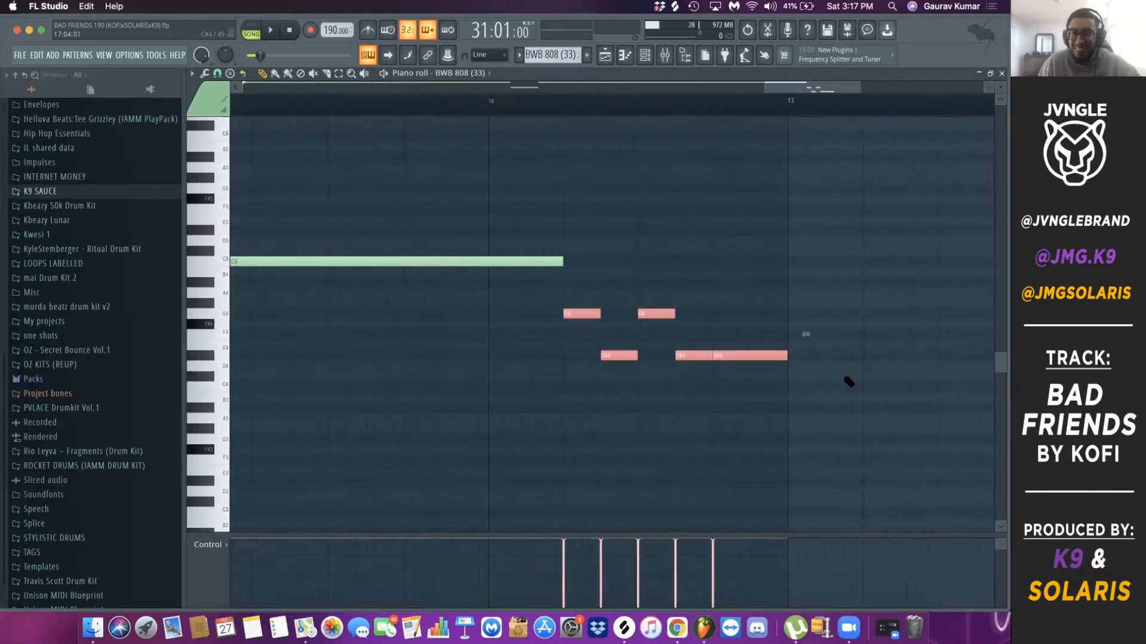
pyautogui.scroll(-6, 849, 382)
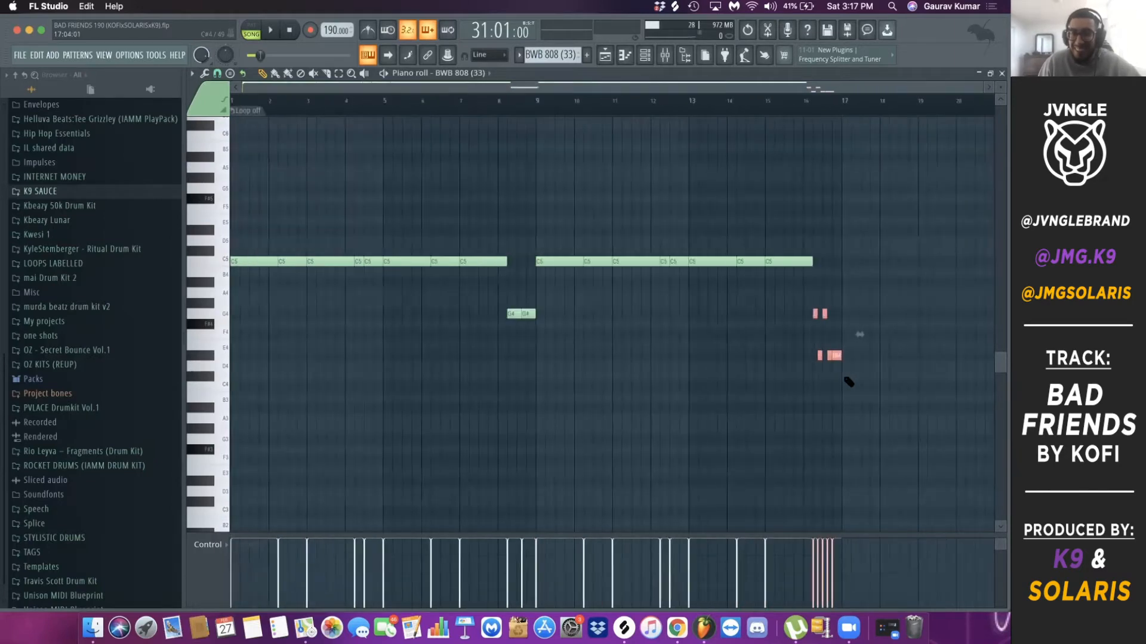
pyautogui.click(604, 59)
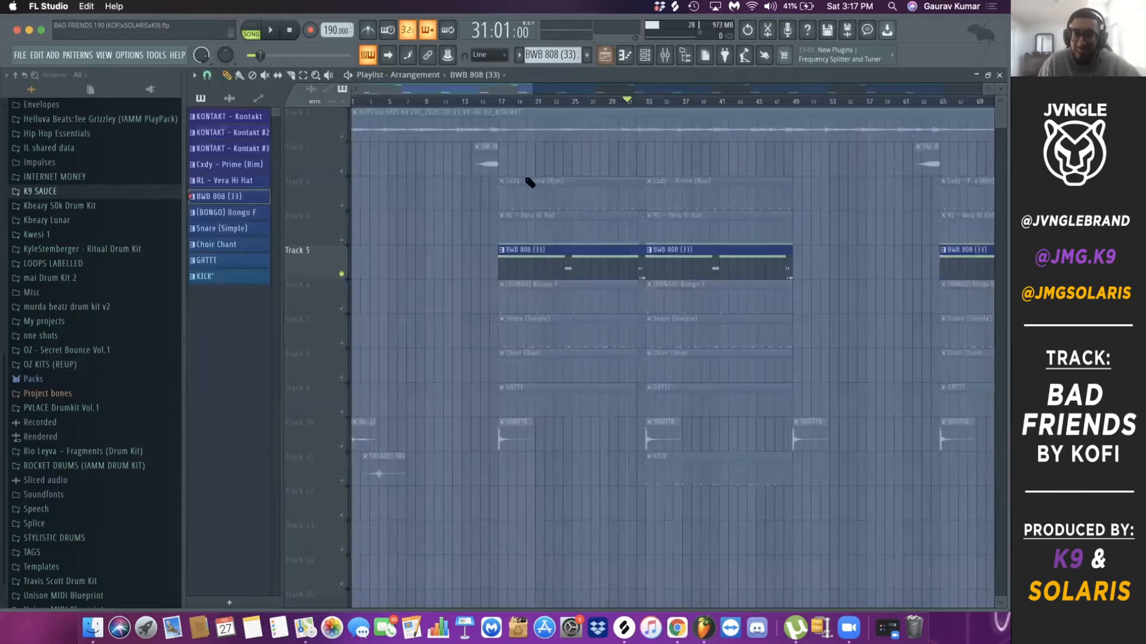
# Step: Add the hi-hat and rim tracks to the soloed 808, play the three together from bar 17, and stop playback
pyautogui.click(342, 240)
pyautogui.click(342, 205)
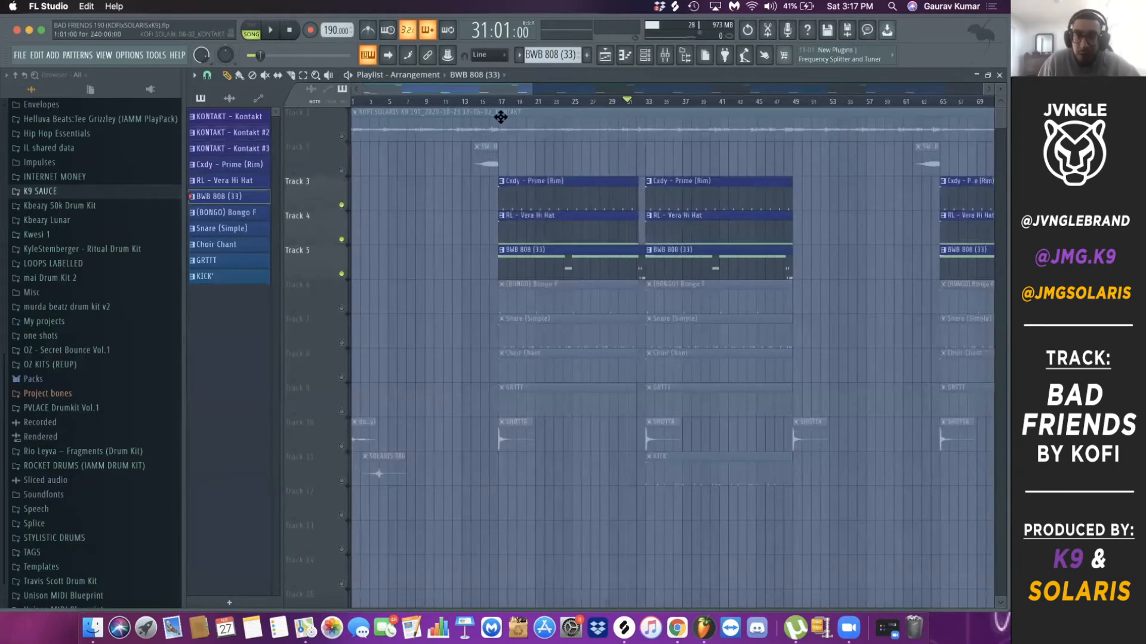
pyautogui.scroll(5, 504, 104)
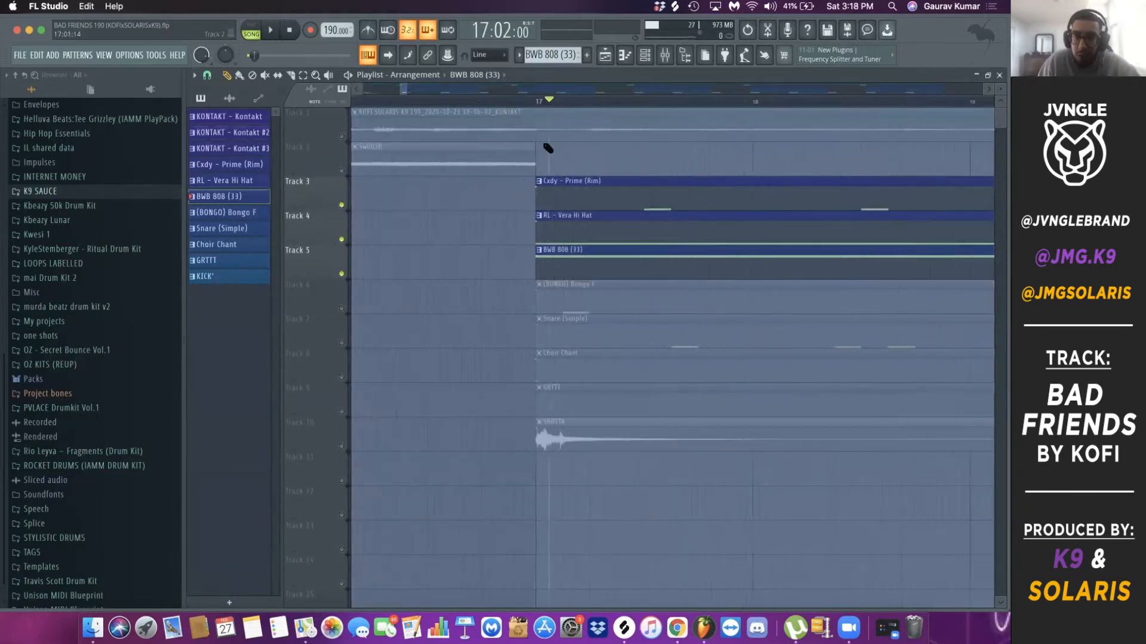
pyautogui.click(517, 103)
pyautogui.press('space')
pyautogui.scroll(-10, 600, 182)
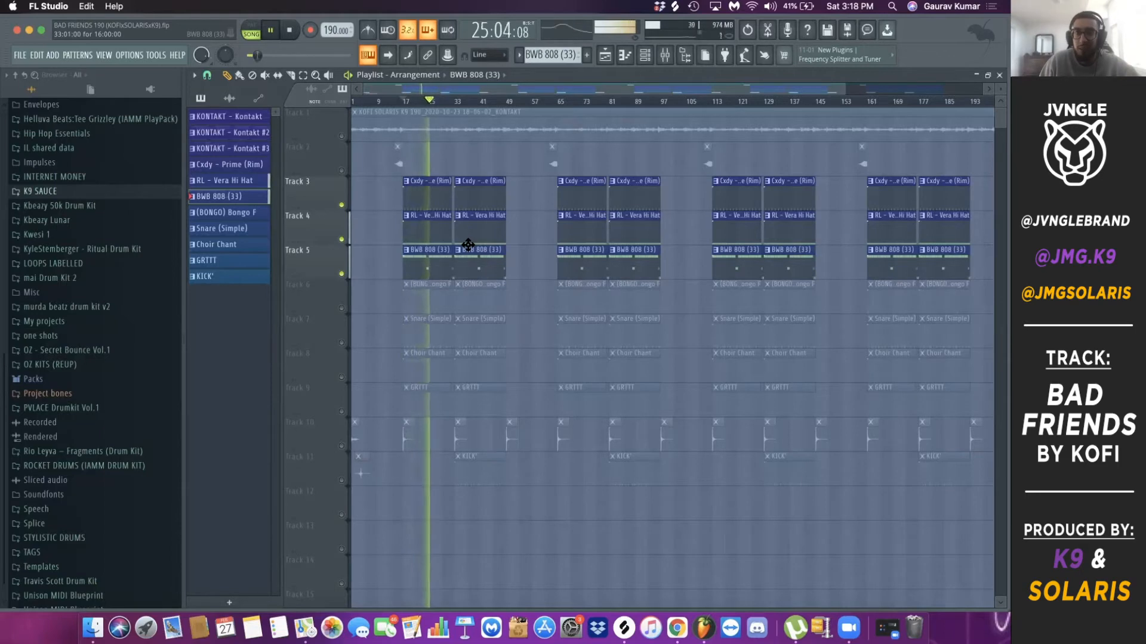
pyautogui.press('space')
# Step: Solo only the (BONGO) Bongo F pattern on Track 6, play it from bar 17, and stop playback
pyautogui.keyDown('ctrl'); pyautogui.click(341, 308); pyautogui.keyUp('ctrl')
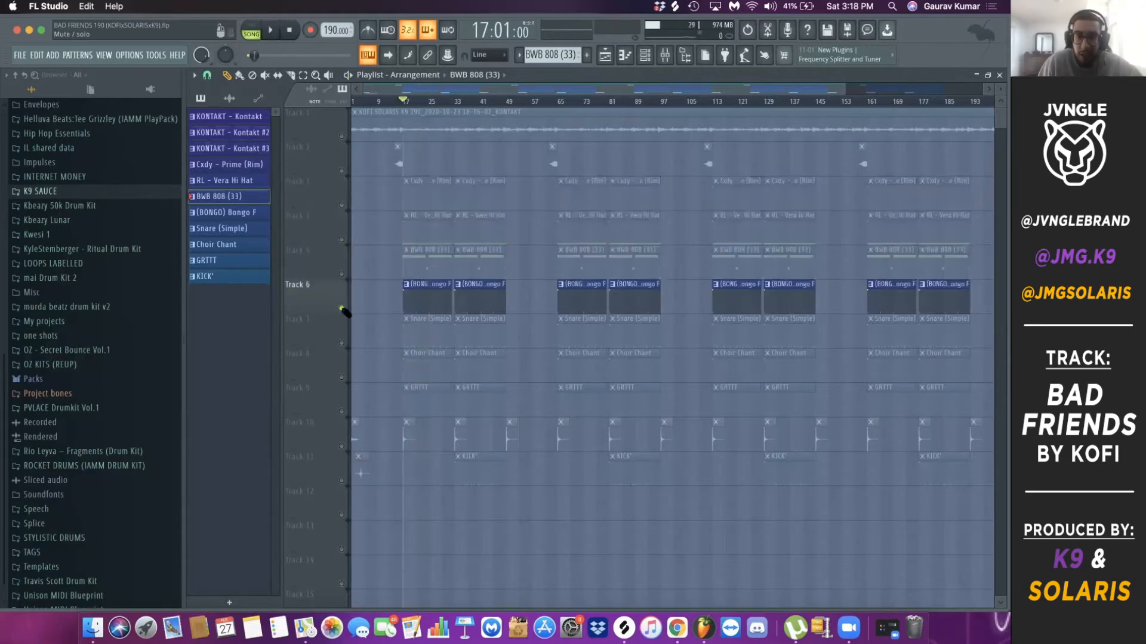
pyautogui.scroll(5, 396, 315)
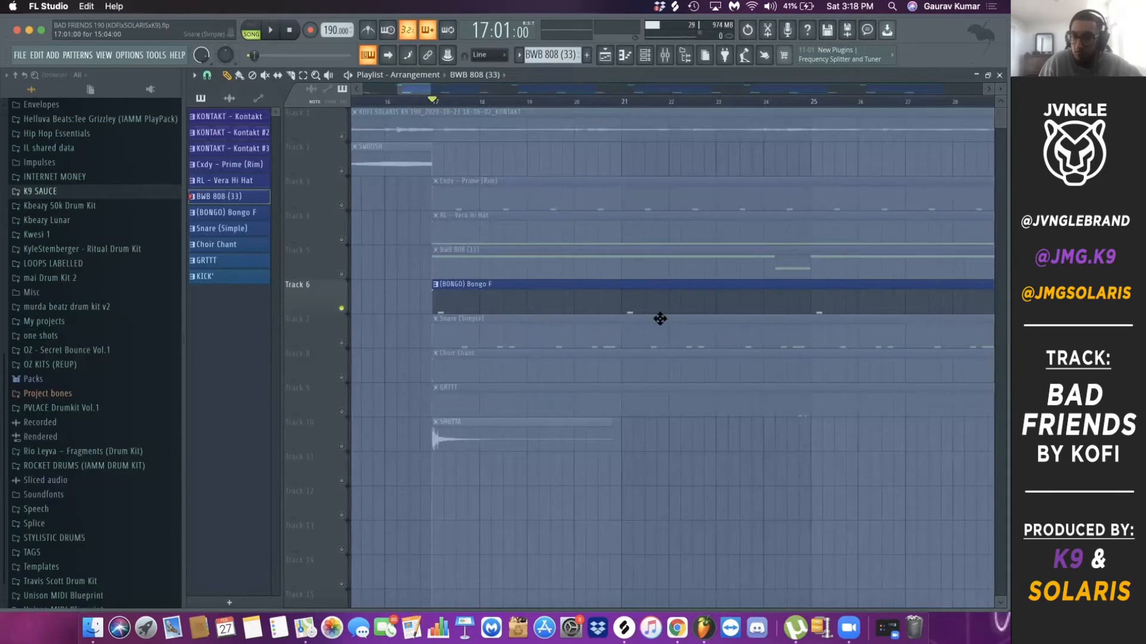
pyautogui.press('space')
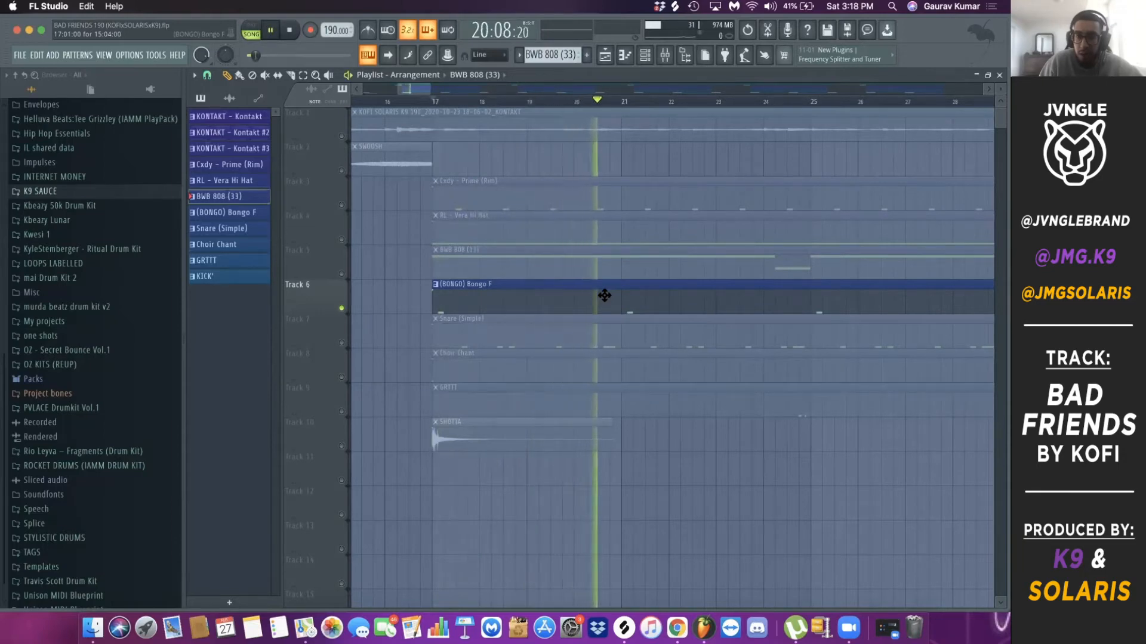
pyautogui.press('space')
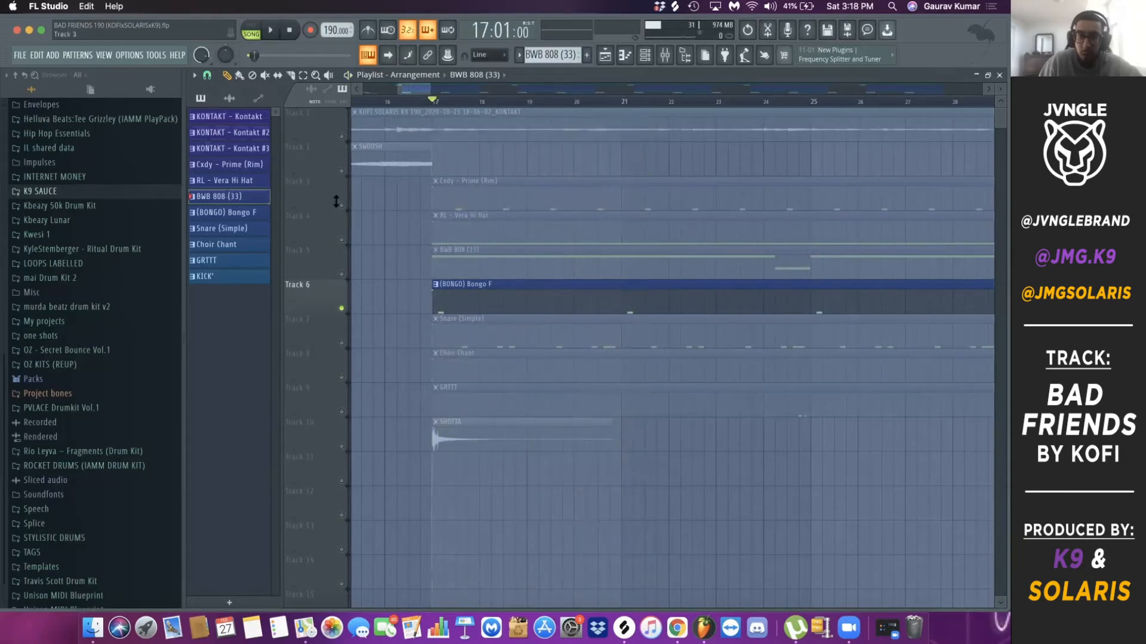
# Step: Add the rim and hi-hat tracks to the soloed bongo, play them from bar 17, stop, and select the bongo clip
pyautogui.click(342, 204)
pyautogui.click(342, 240)
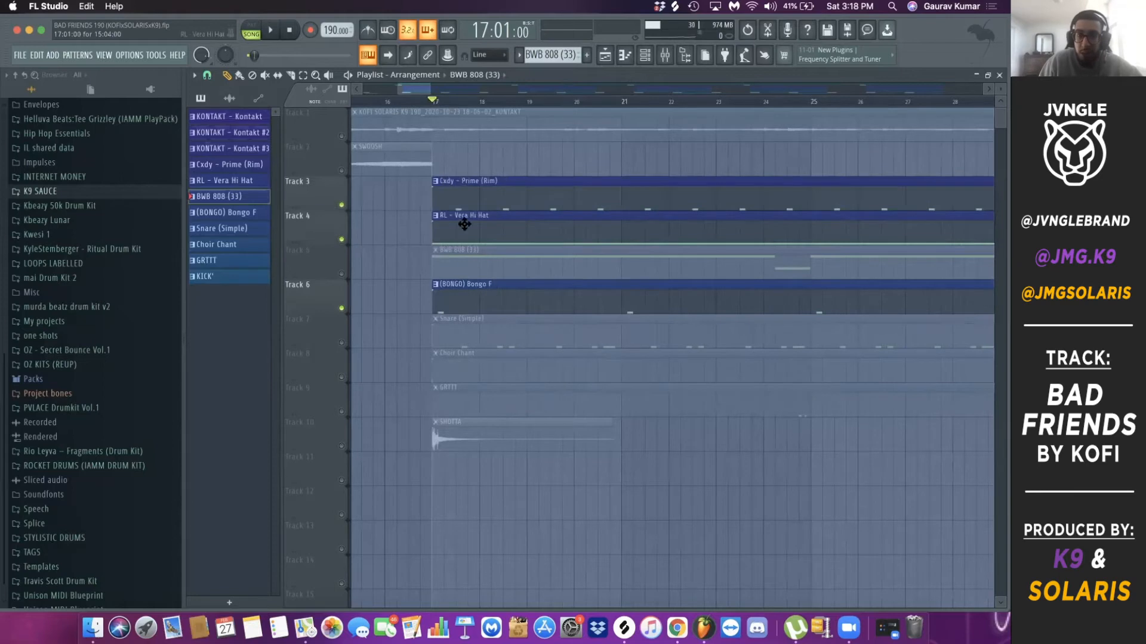
pyautogui.press('space')
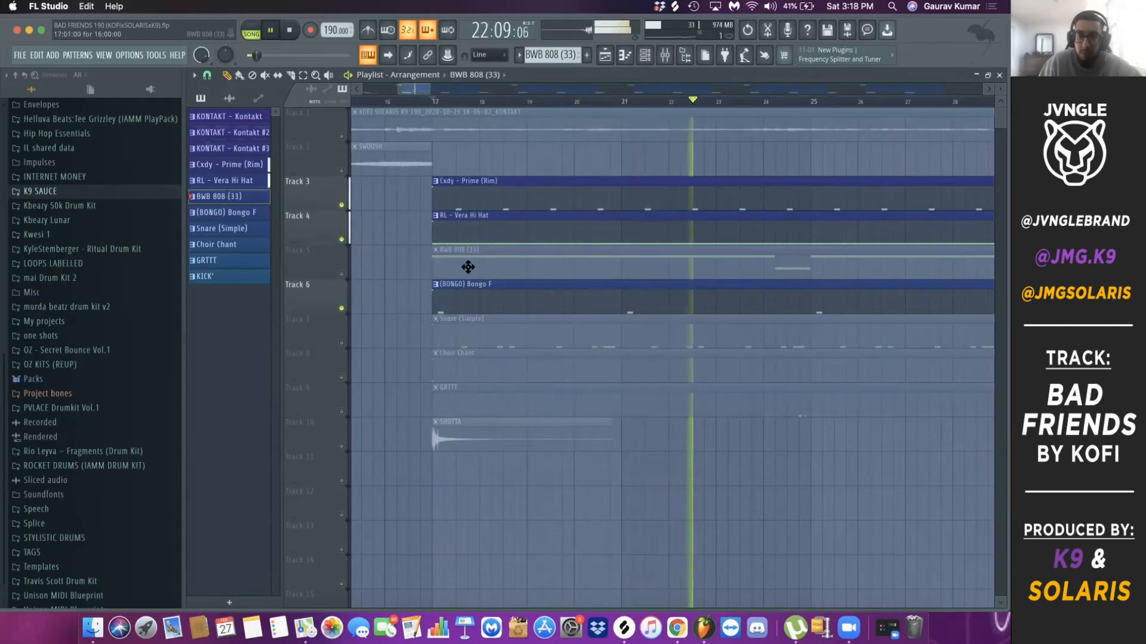
pyautogui.press('space')
pyautogui.moveTo(404, 310); pyautogui.dragTo(436, 297)
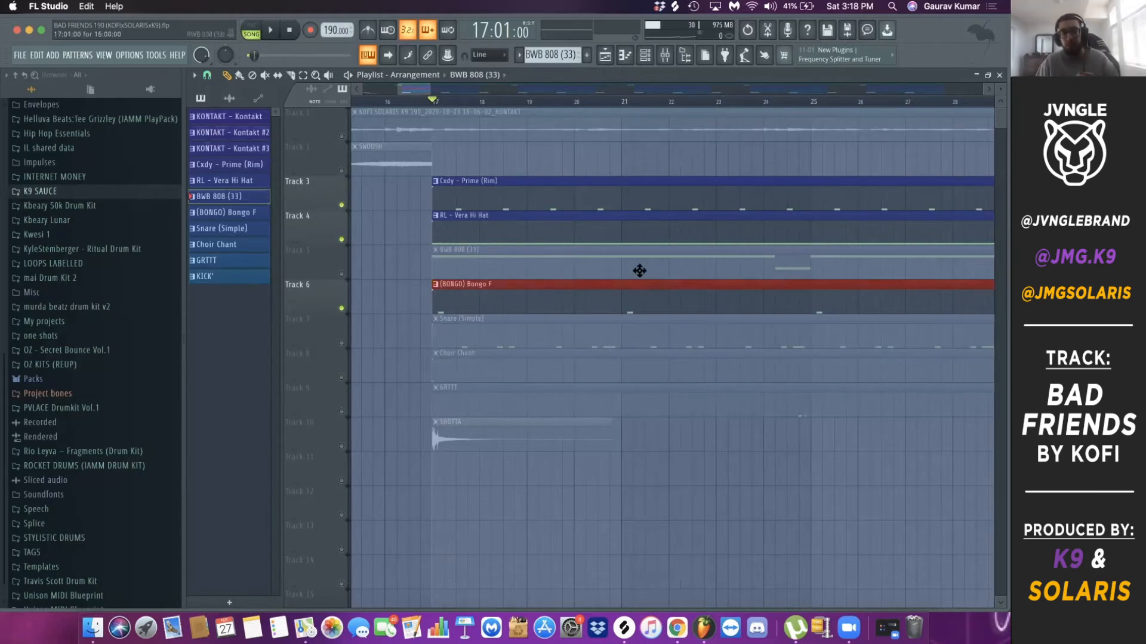
# Step: Add the Snare (Simple) track to the soloed percussion, select its first clip, and play from bar 17
pyautogui.click(342, 343)
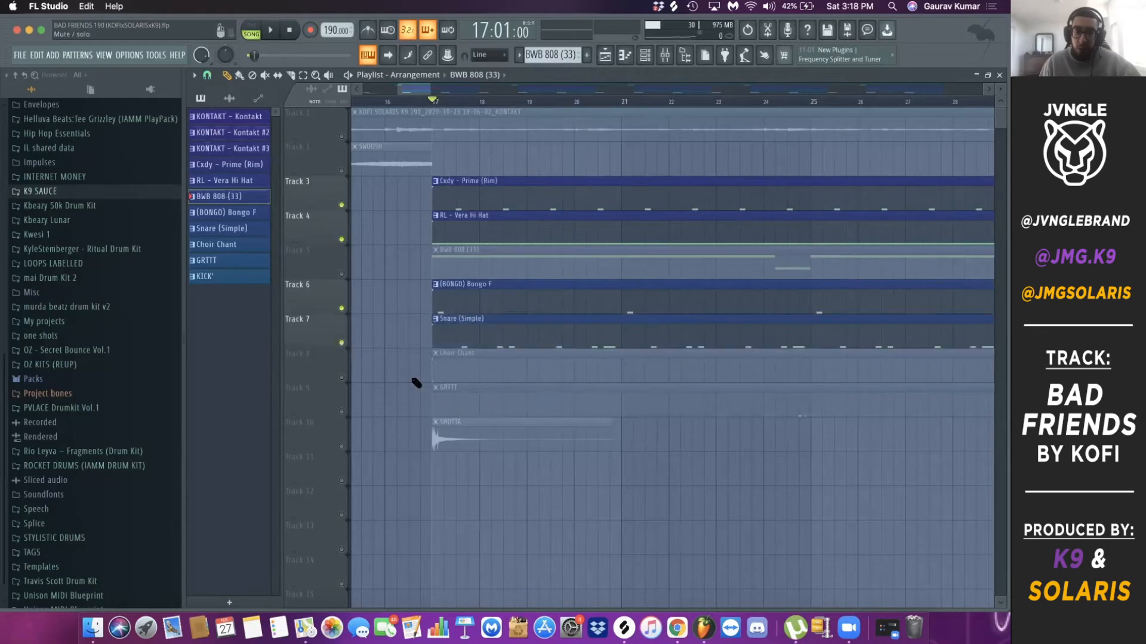
pyautogui.moveTo(385, 336); pyautogui.dragTo(535, 337)
pyautogui.scroll(-3, 680, 351)
pyautogui.scroll(2, 597, 364)
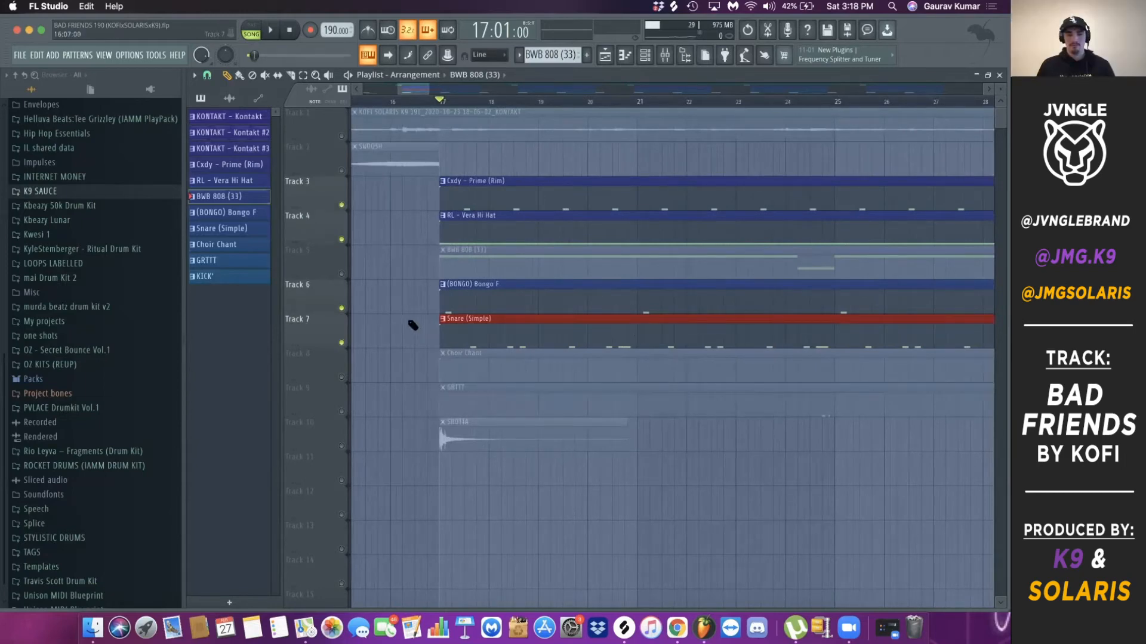
pyautogui.press('space')
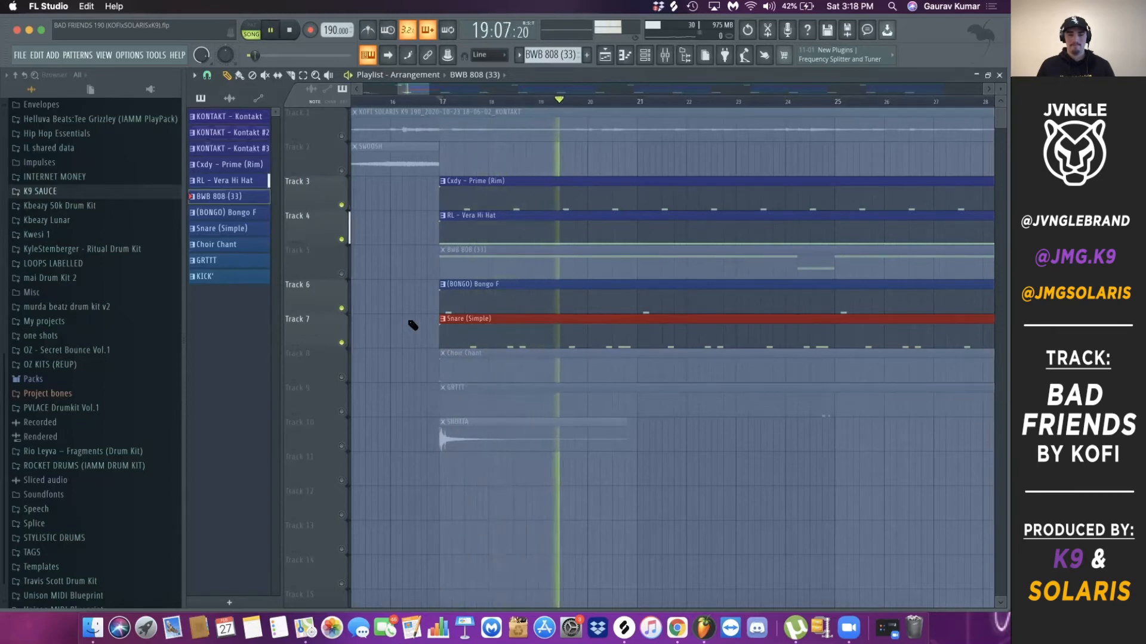
# Step: Open the Snare (Simple) notes during playback, examine the pattern, stop, and return to the playlist
pyautogui.doubleClick(508, 333)
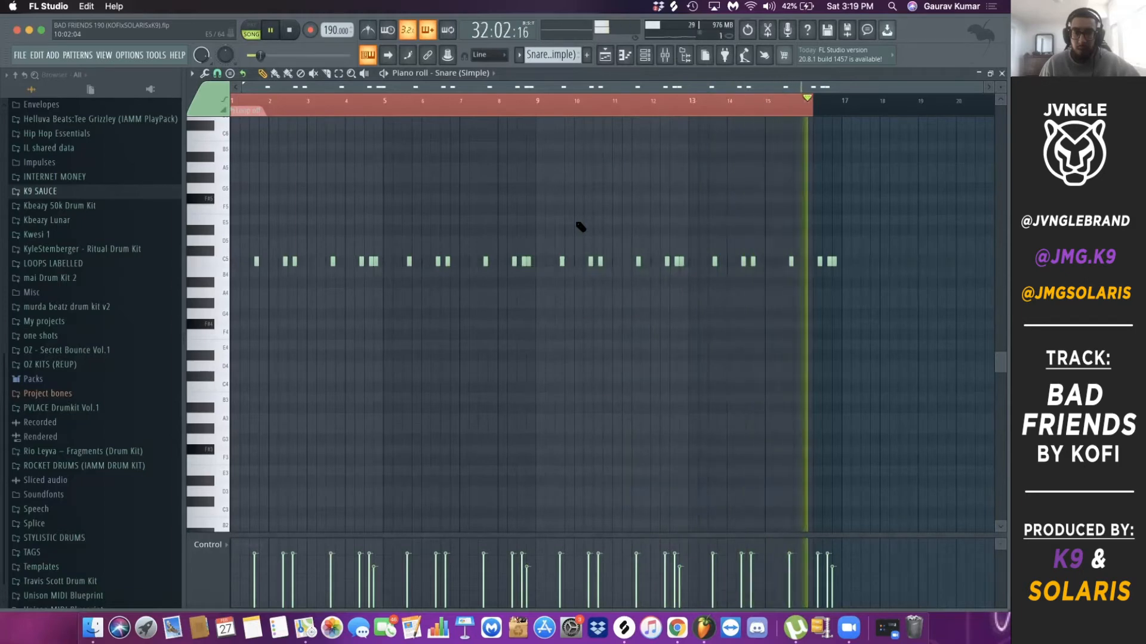
pyautogui.press('space')
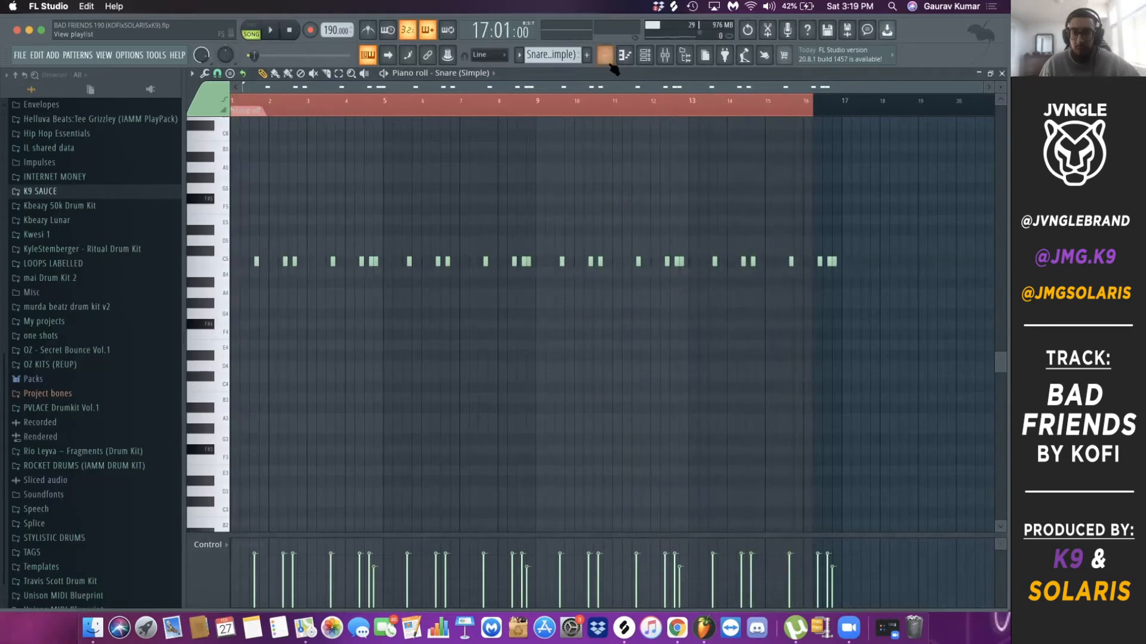
pyautogui.press('F5')
# Step: Select the first GRTTT clip and add Track 9 to the soloed percussion tracks
pyautogui.scroll(-10, 531, 274)
pyautogui.scroll(3, 386, 366)
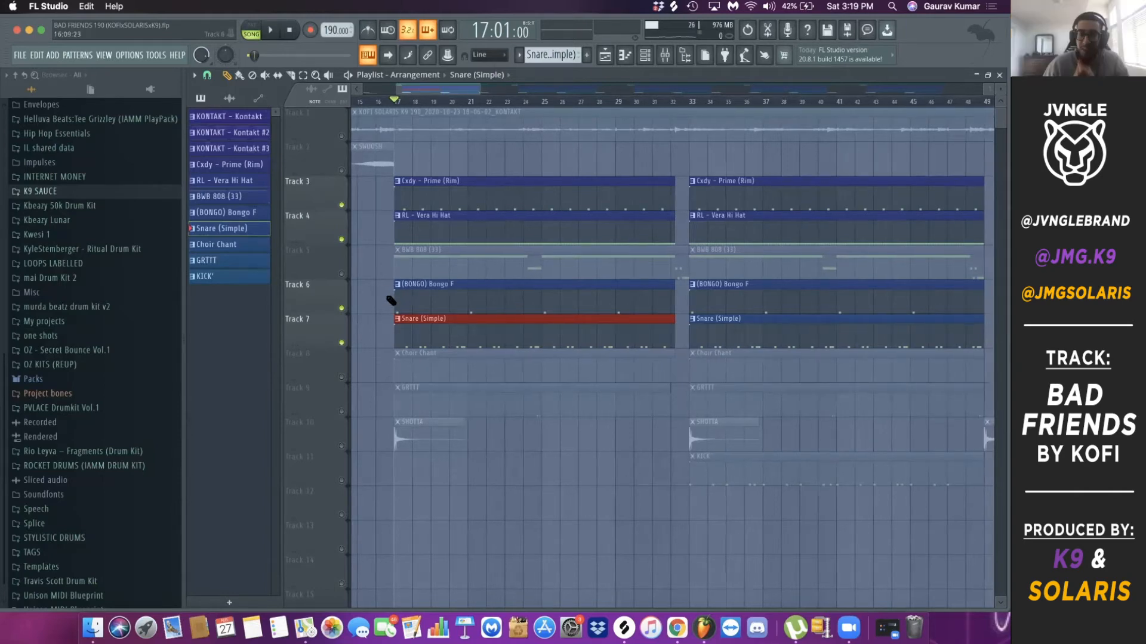
pyautogui.scroll(-1, 391, 300)
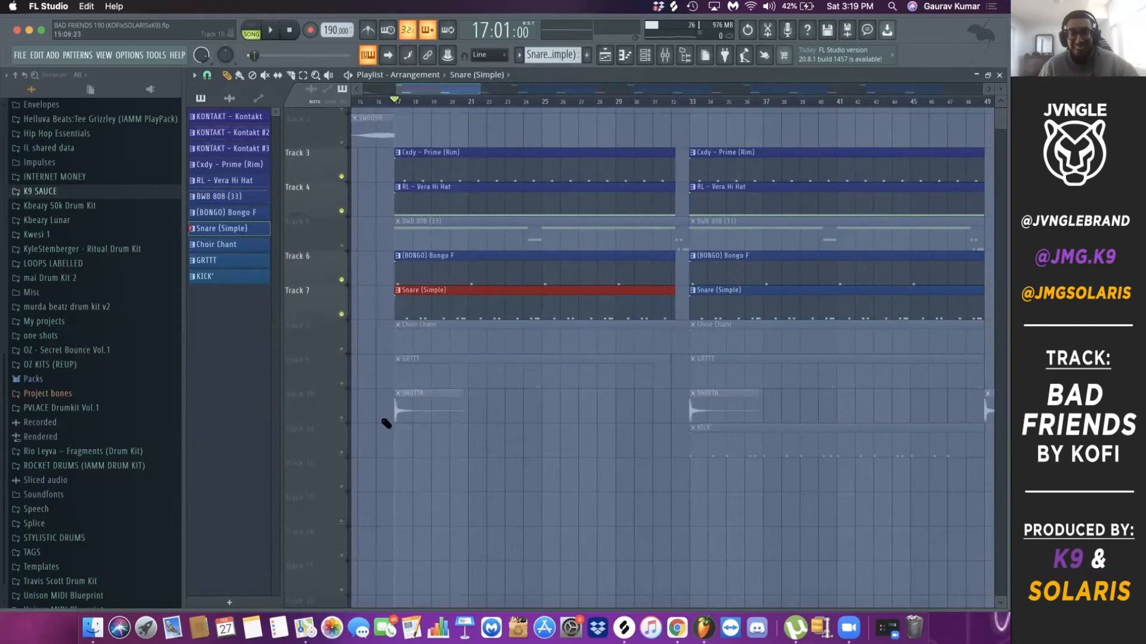
pyautogui.scroll(3, 375, 387)
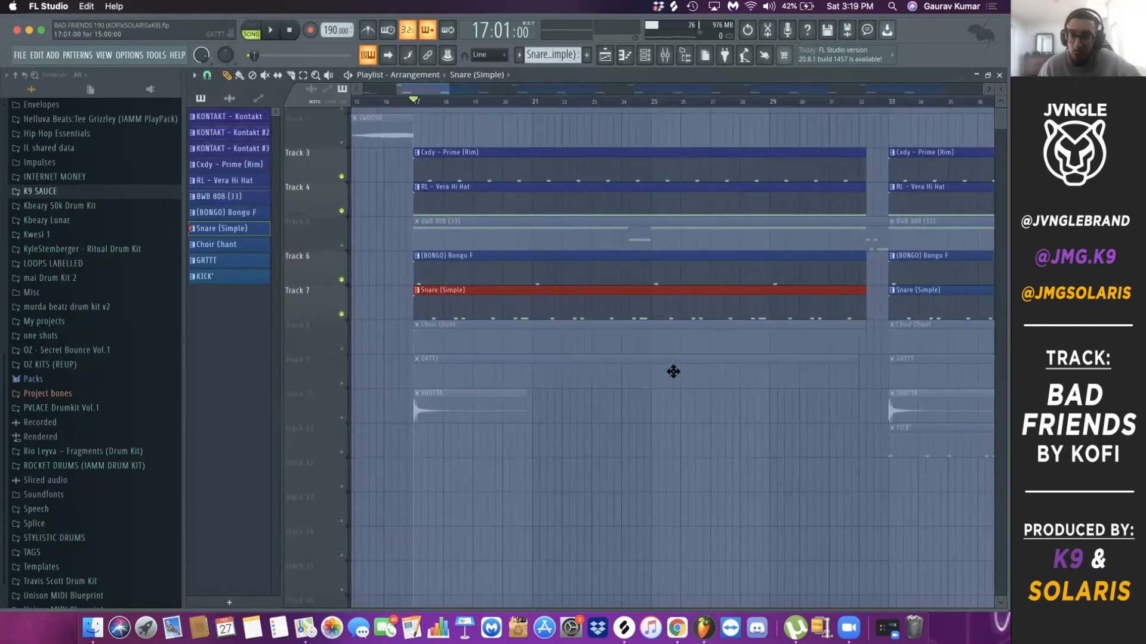
pyautogui.scroll(4, 684, 421)
pyautogui.scroll(-4, 684, 422)
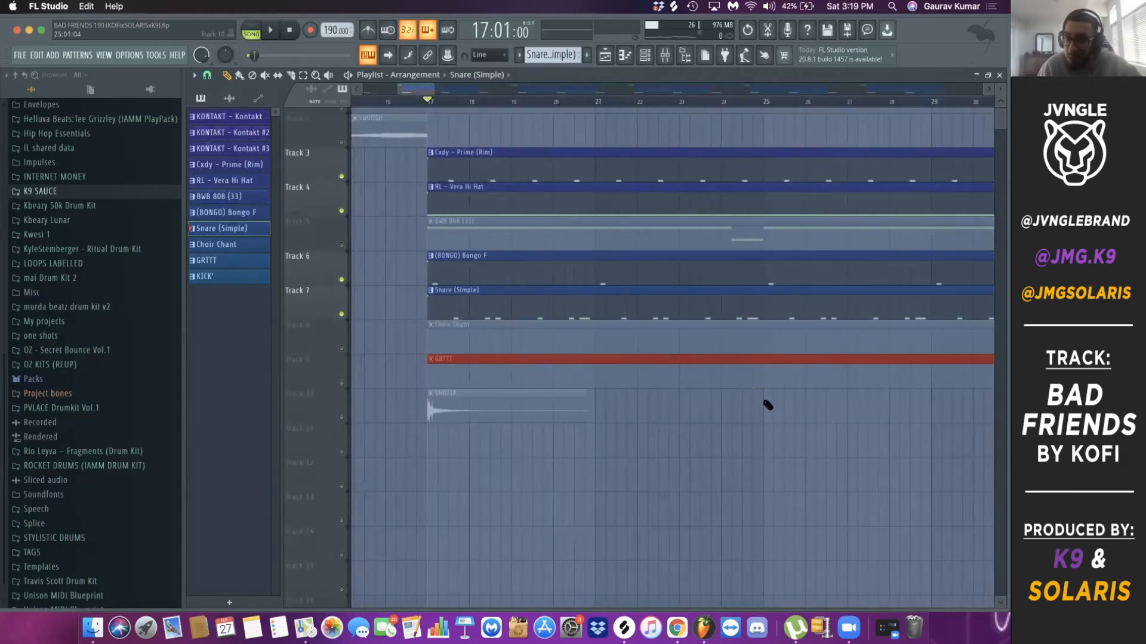
pyautogui.moveTo(418, 387); pyautogui.dragTo(474, 363)
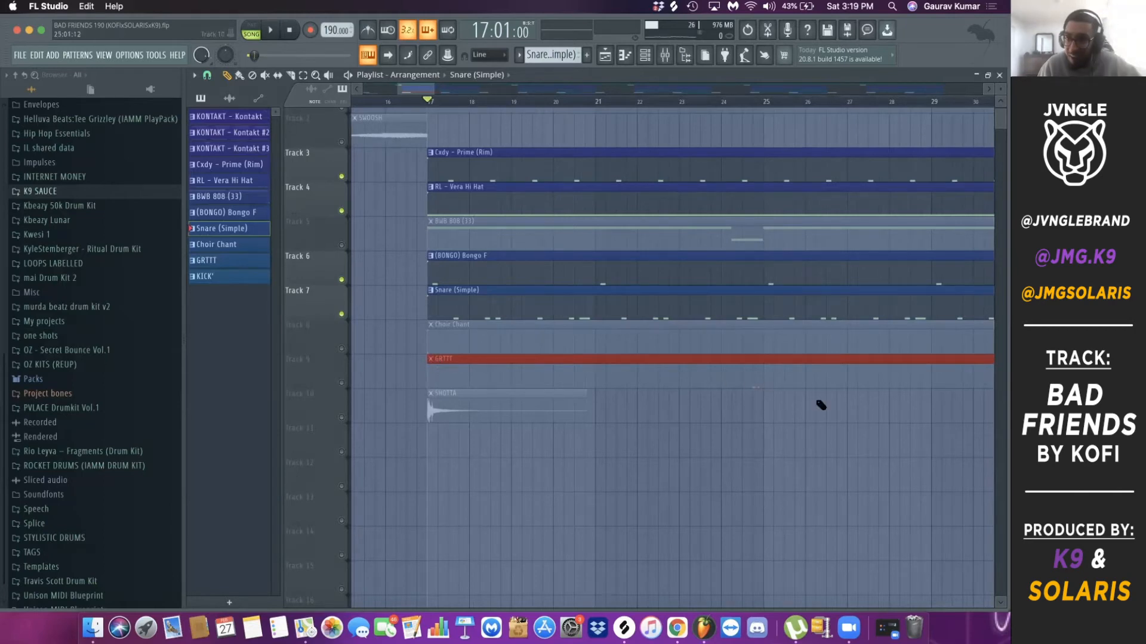
pyautogui.click(344, 382)
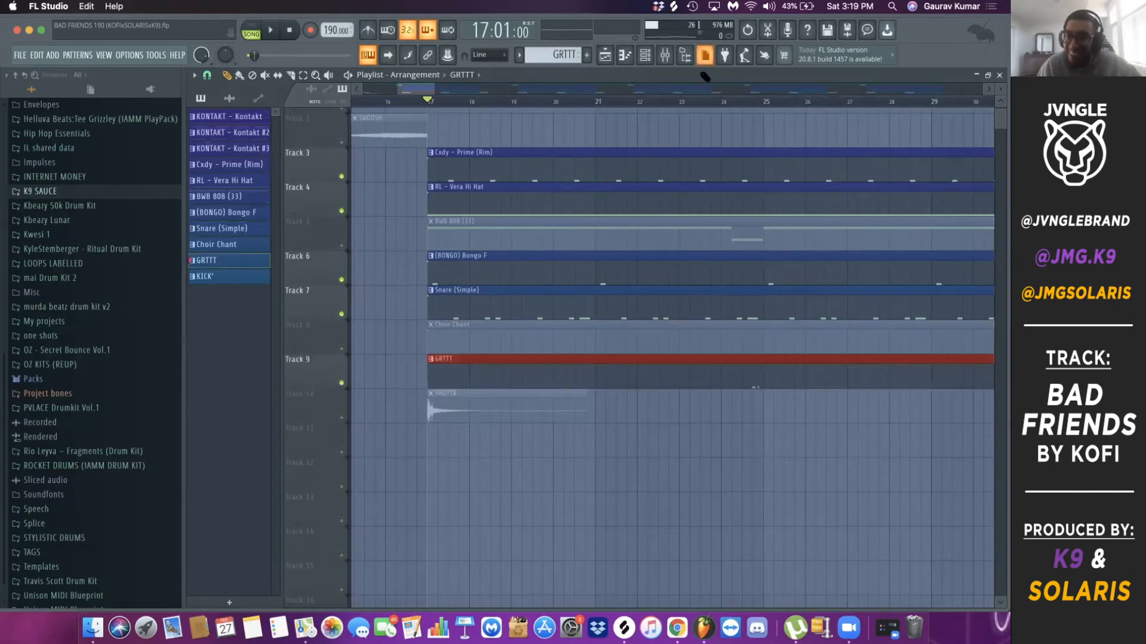
# Step: Move the playhead to bar 24, play the percussion with the GRTTT snare hits, and stop
pyautogui.click(722, 101)
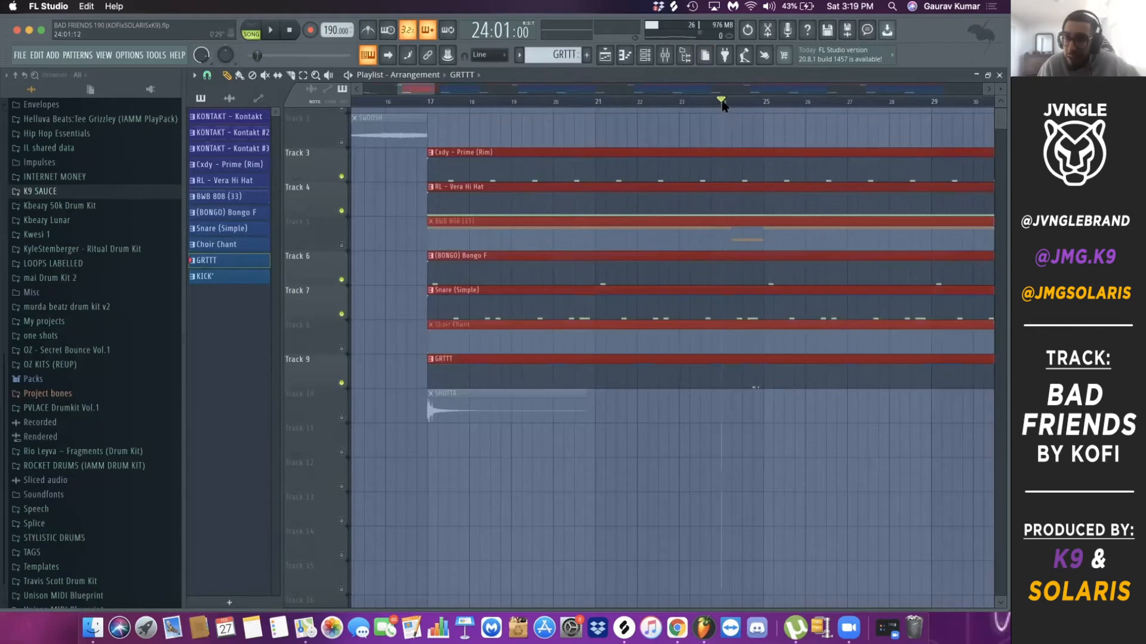
pyautogui.scroll(3, 755, 142)
pyautogui.press('space')
pyautogui.scroll(3, 757, 417)
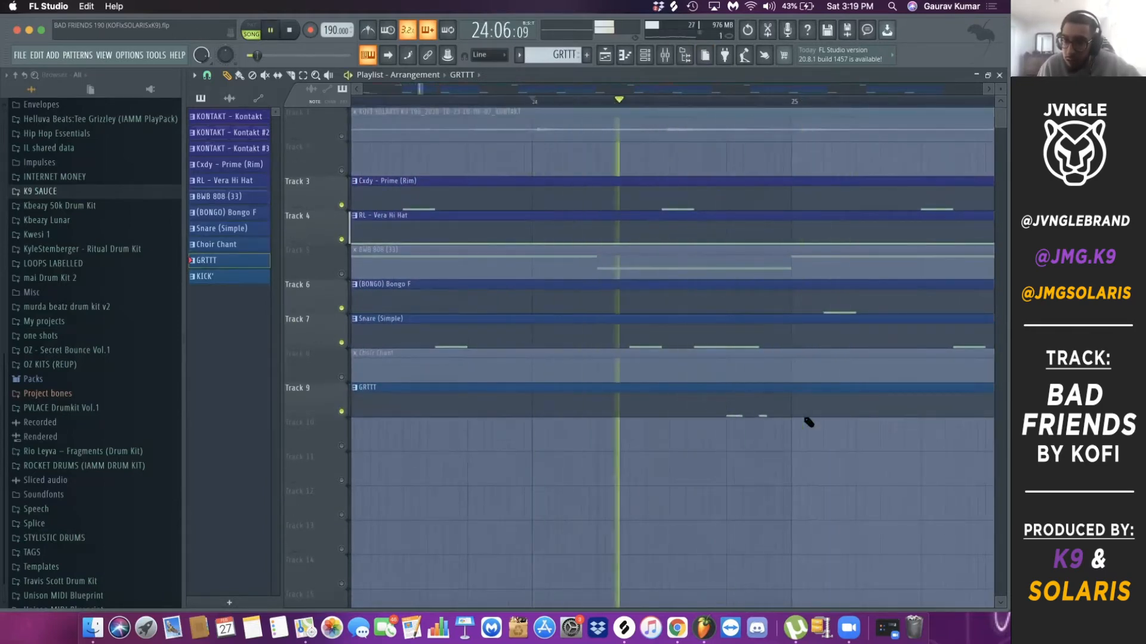
pyautogui.press('space')
# Step: Open the GRTTT notes, select the three hits at the end of bar 8, play them, and stop
pyautogui.doubleClick(731, 409)
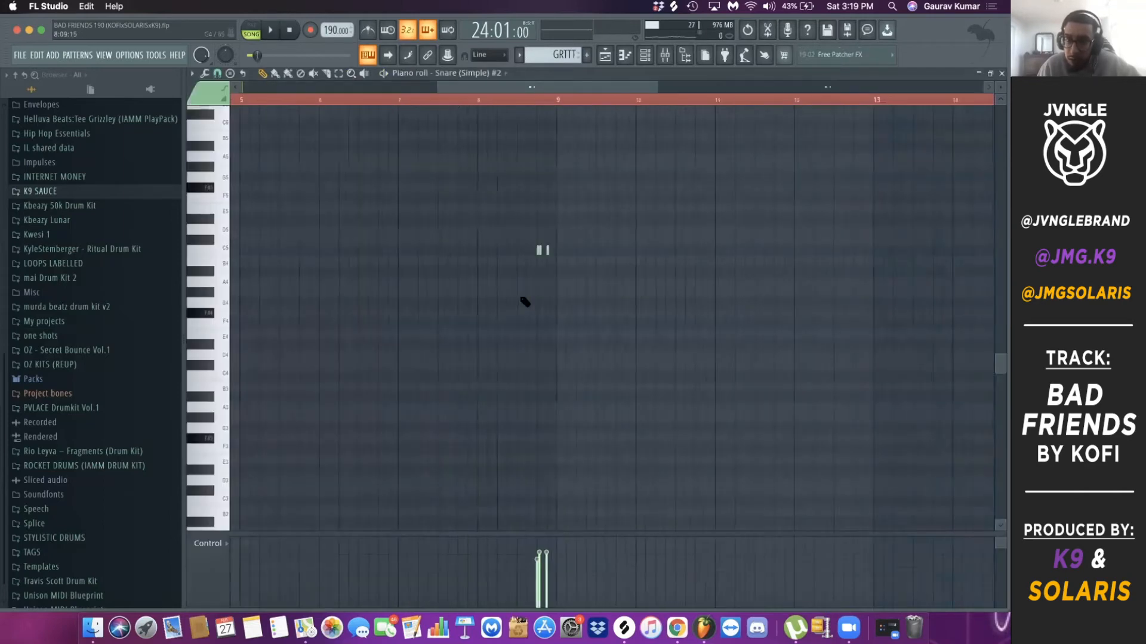
pyautogui.press('space')
pyautogui.press('space')
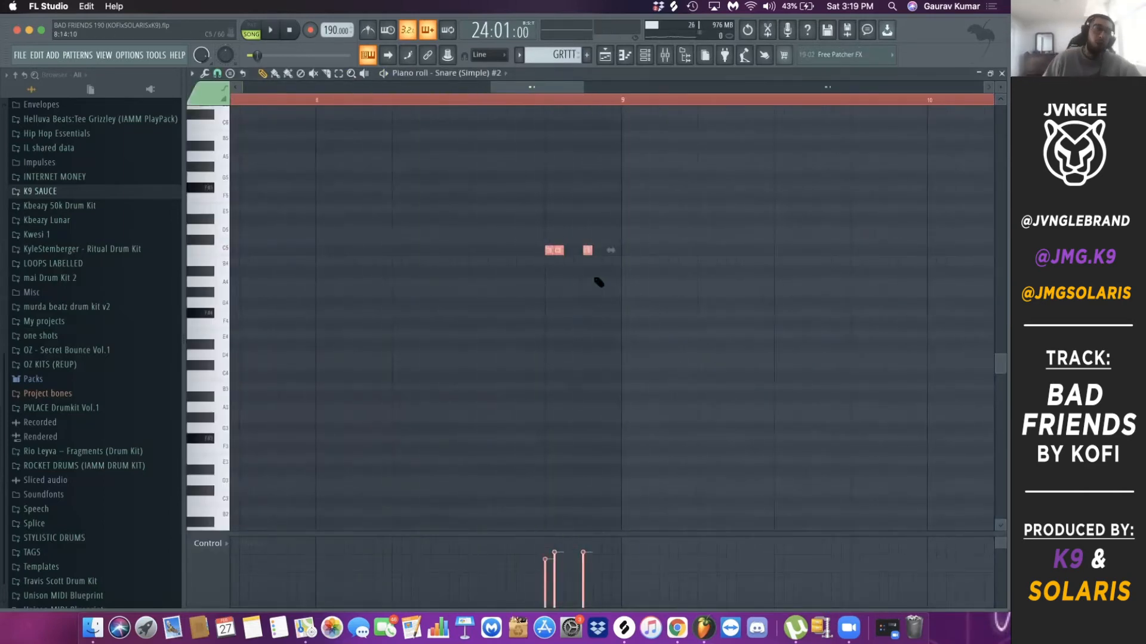
pyautogui.moveTo(626, 266); pyautogui.dragTo(448, 195)
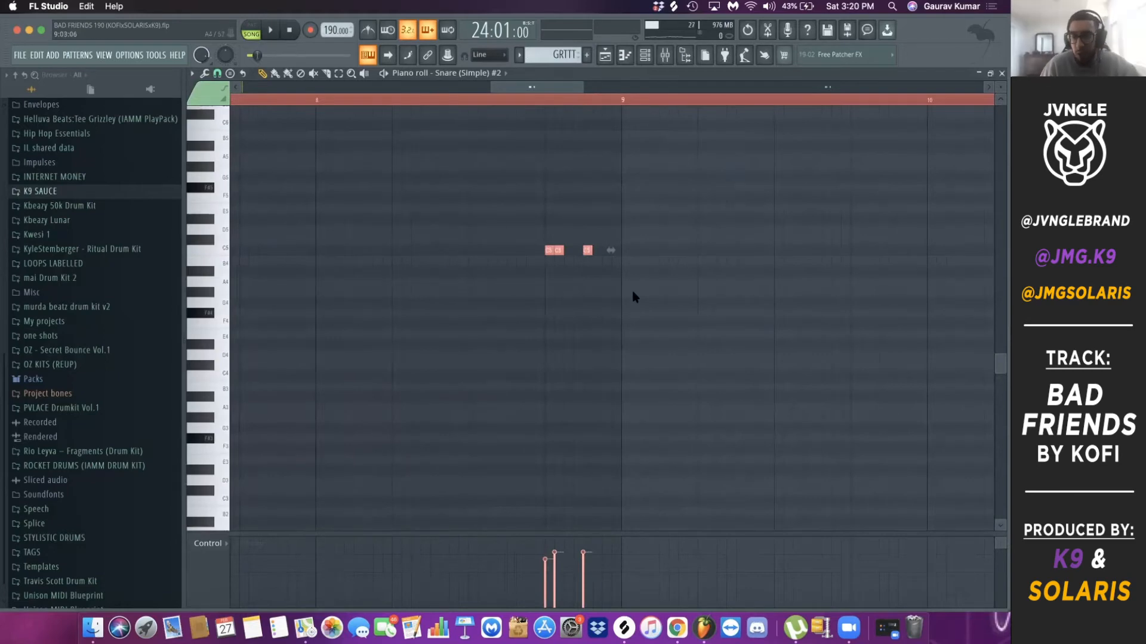
pyautogui.moveTo(624, 299); pyautogui.dragTo(445, 162)
pyautogui.scroll(2, 563, 456)
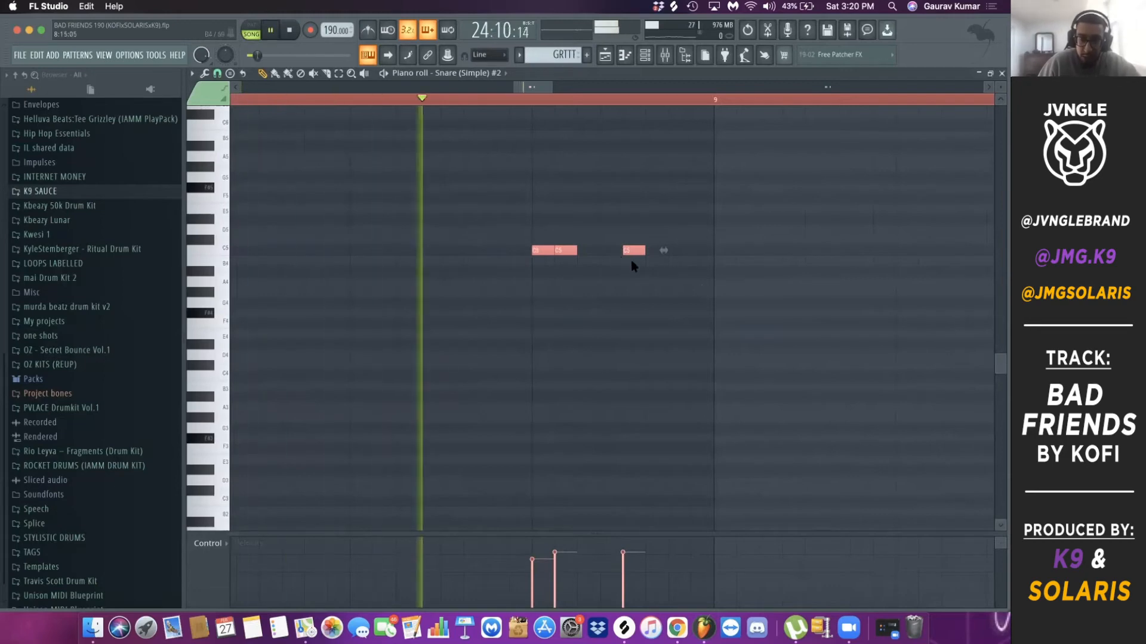
pyautogui.press('space')
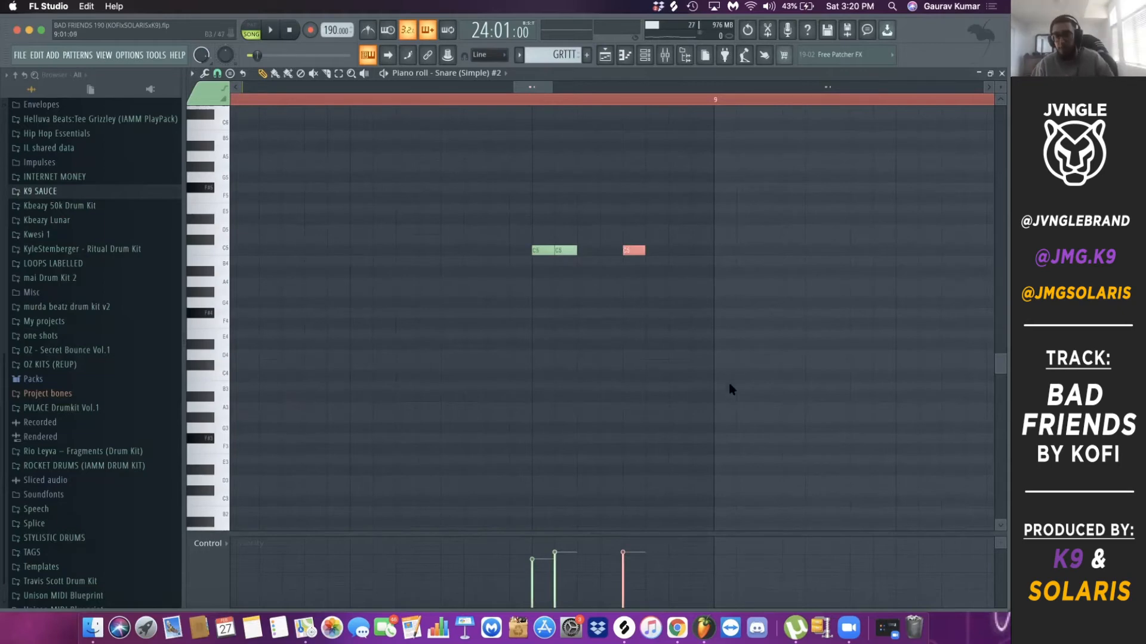
# Step: Play from bar 24 while viewing the full GRTTT note pattern, stop, and return to the playlist
pyautogui.scroll(-5, 719, 381)
pyautogui.press('space')
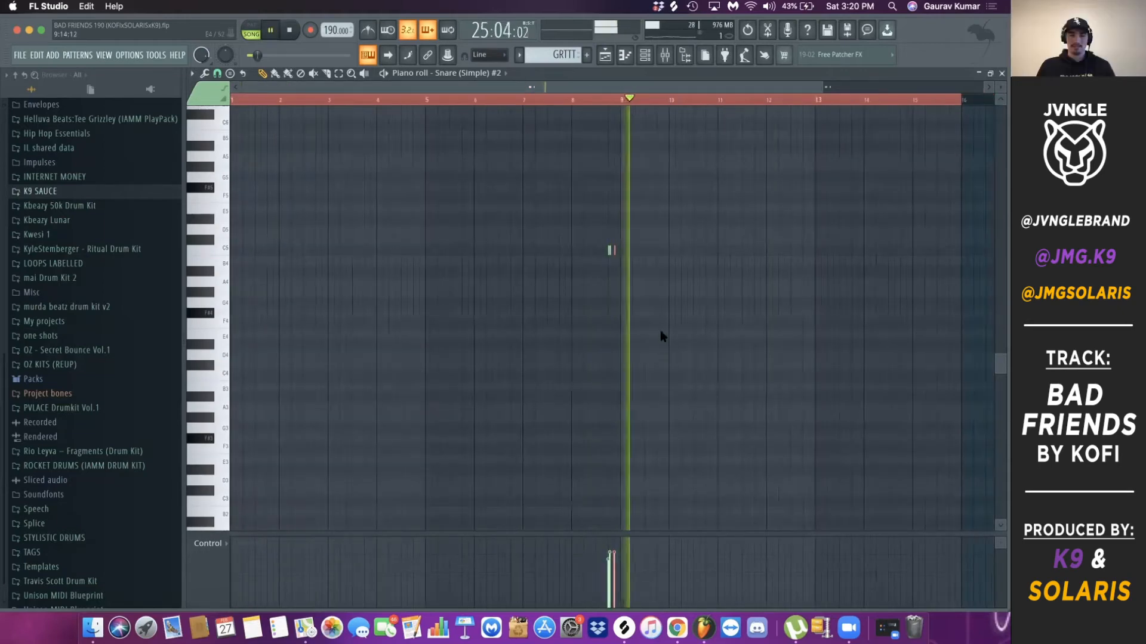
pyautogui.scroll(-1, 666, 333)
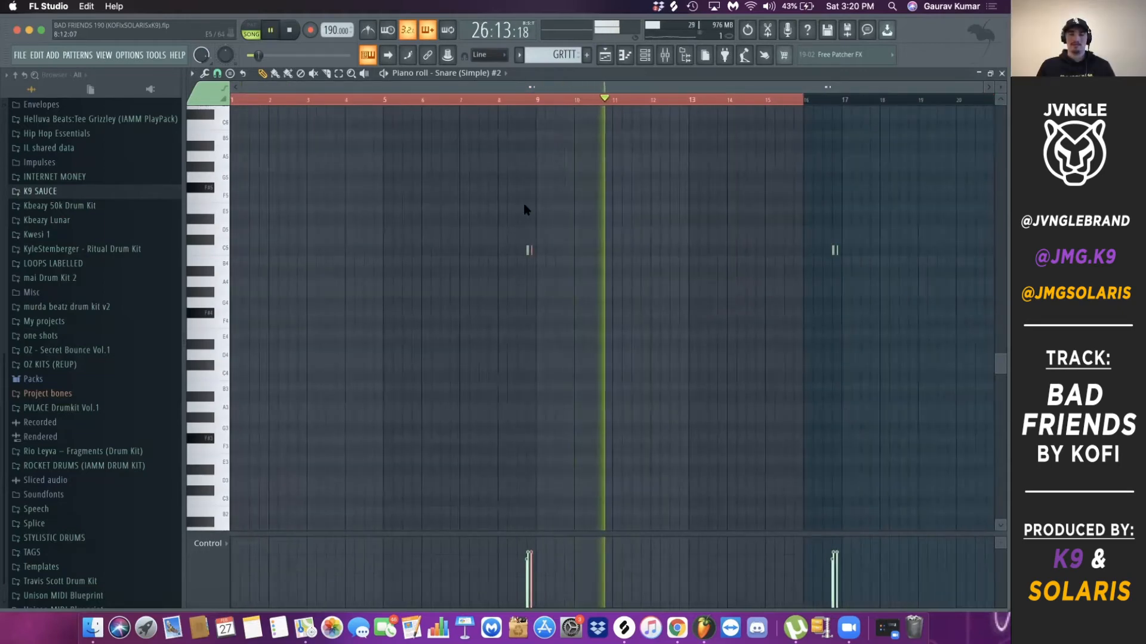
pyautogui.press('space')
pyautogui.press('F5')
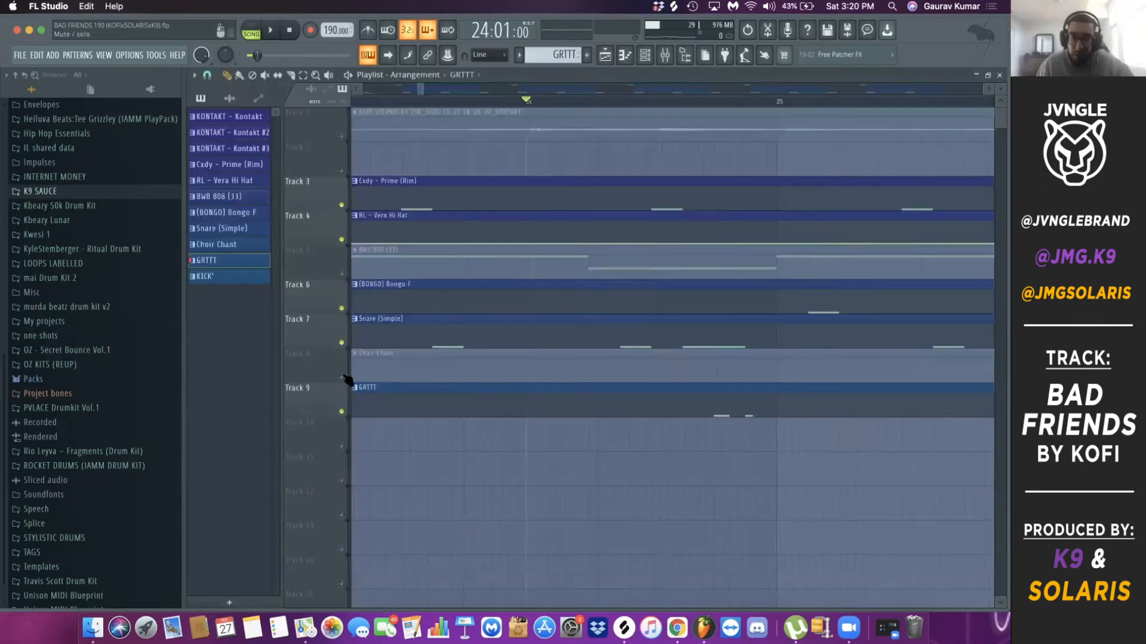
# Step: Add the Choir Chant track on Track 8 to the soloed percussion tracks
pyautogui.scroll(-3, 350, 358)
pyautogui.scroll(-4, 404, 356)
pyautogui.scroll(4, 433, 361)
pyautogui.scroll(2, 388, 376)
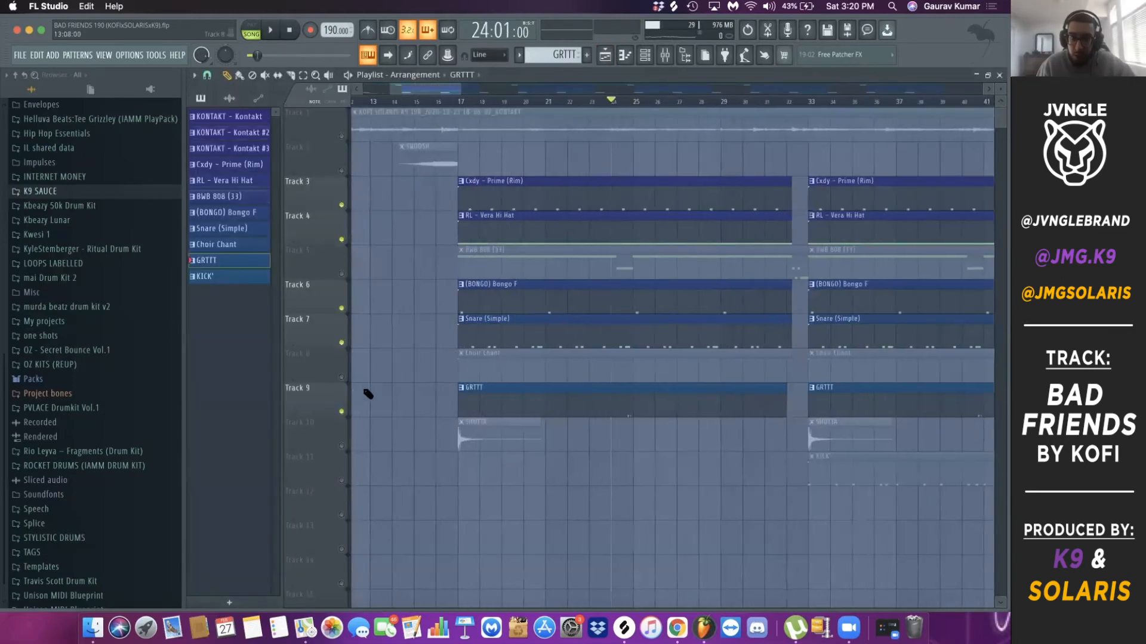
pyautogui.click(341, 377)
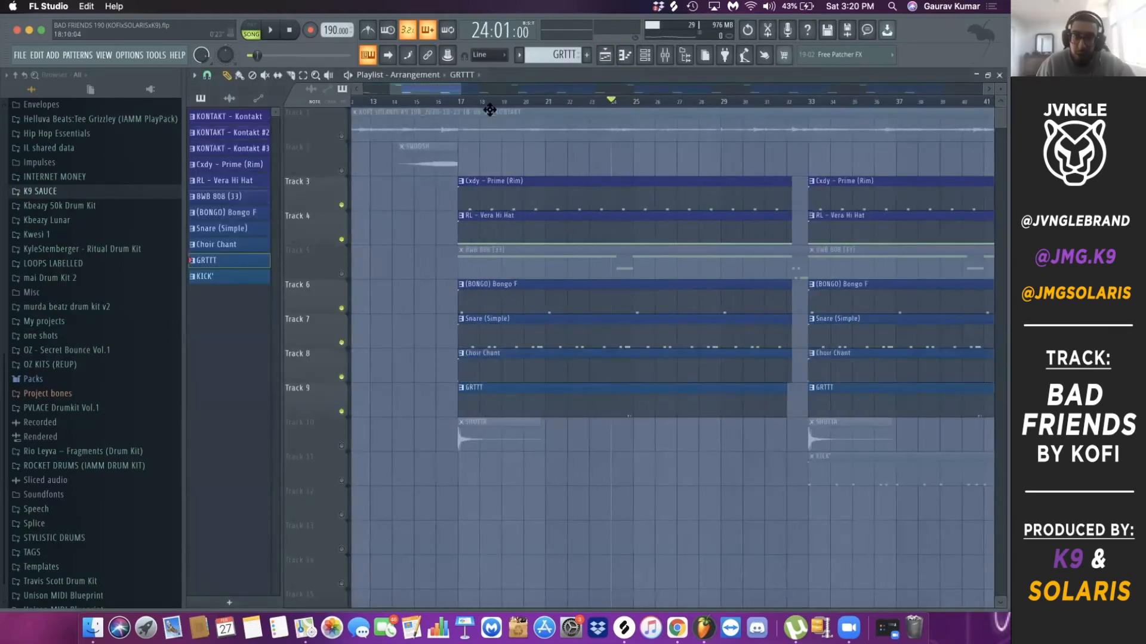
# Step: Move the playhead to bar 17, play the percussion together with the choir chant, and stop
pyautogui.click(207, 76)
pyautogui.click(222, 243)
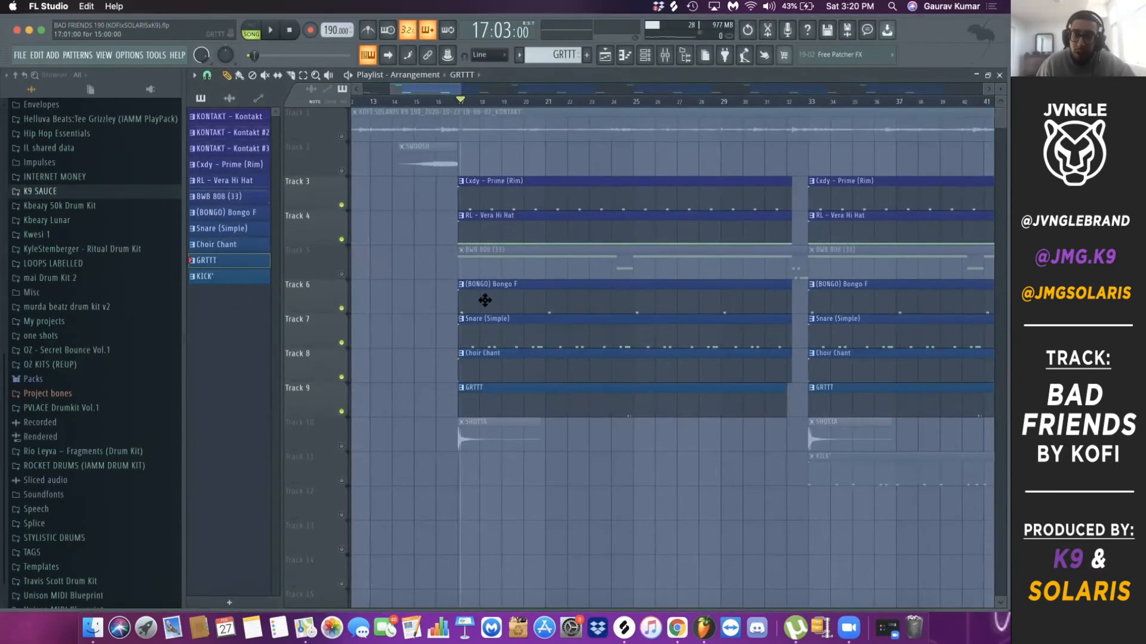
pyautogui.scroll(5, 452, 201)
pyautogui.scroll(3, 473, 103)
pyautogui.click(475, 101)
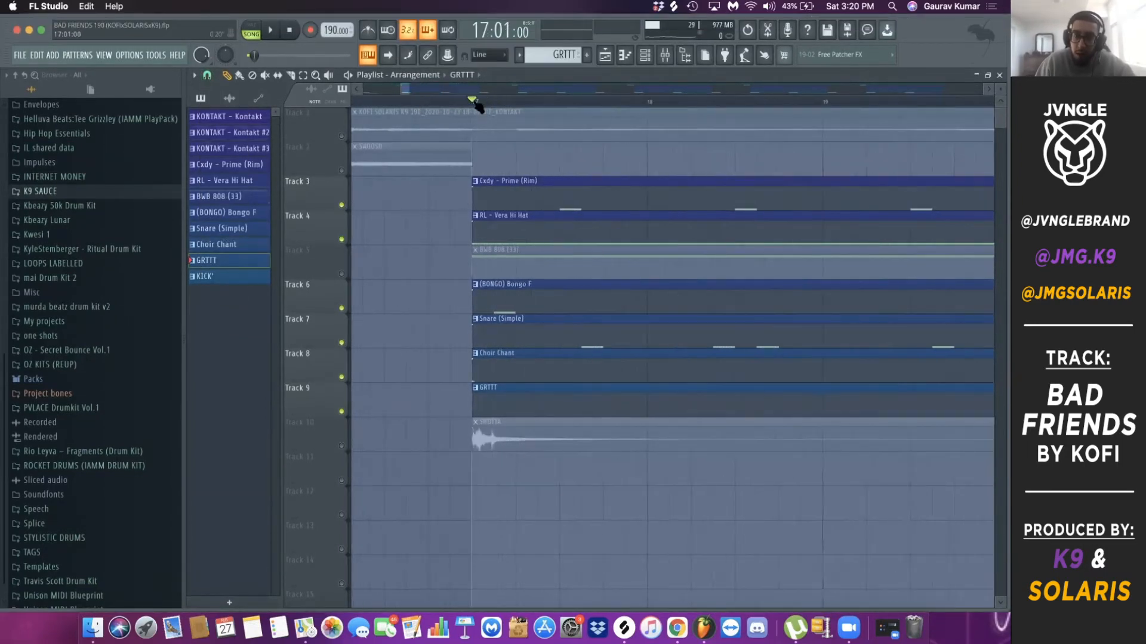
pyautogui.press('space')
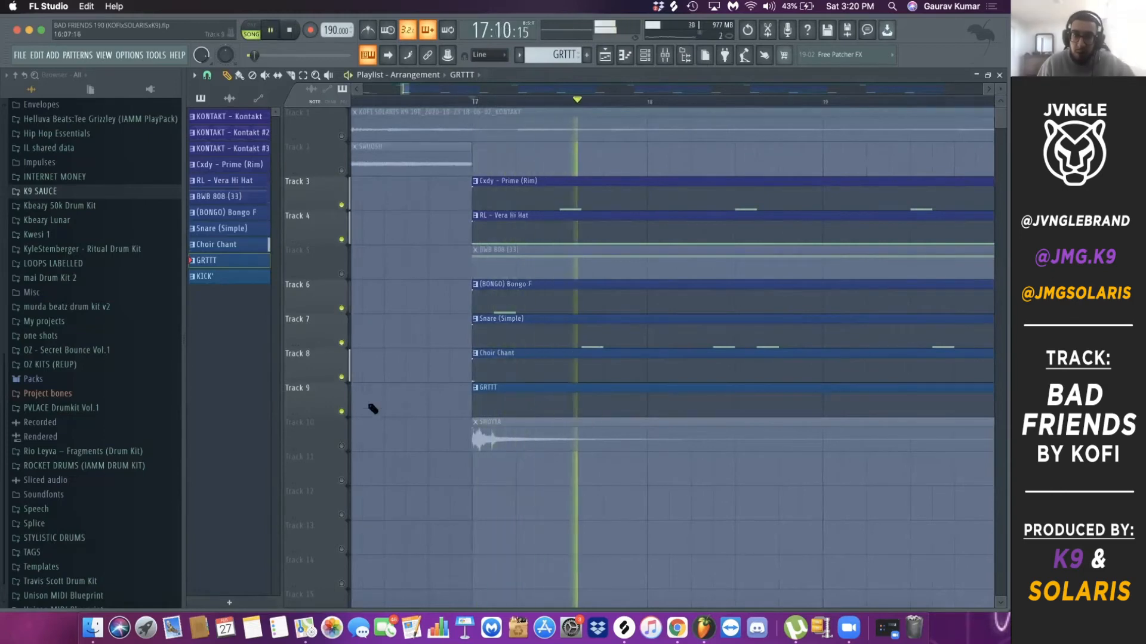
pyautogui.press('space')
# Step: Solo only the Choir Chant track, play it from bar 17, and stop playback
pyautogui.rightClick(341, 377)
pyautogui.press('space')
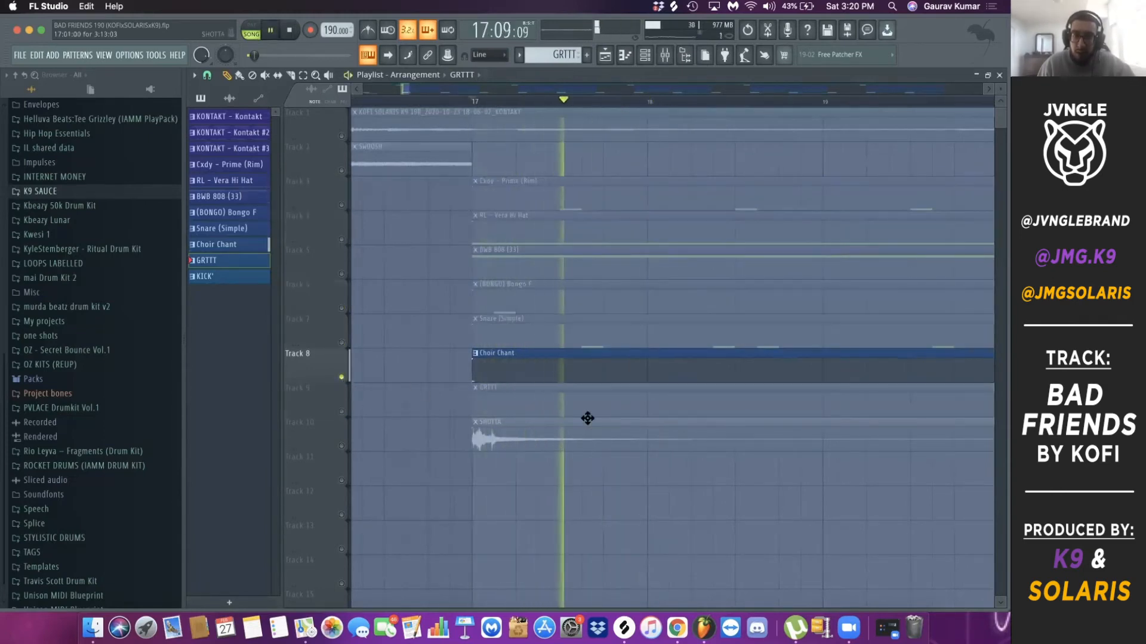
pyautogui.press('space')
# Step: Re-enable the GRTTT, snare, bongo, hi-hat and rim tracks with the chant, keeping the 808 muted, and play them briefly from bar 17
pyautogui.click(341, 411)
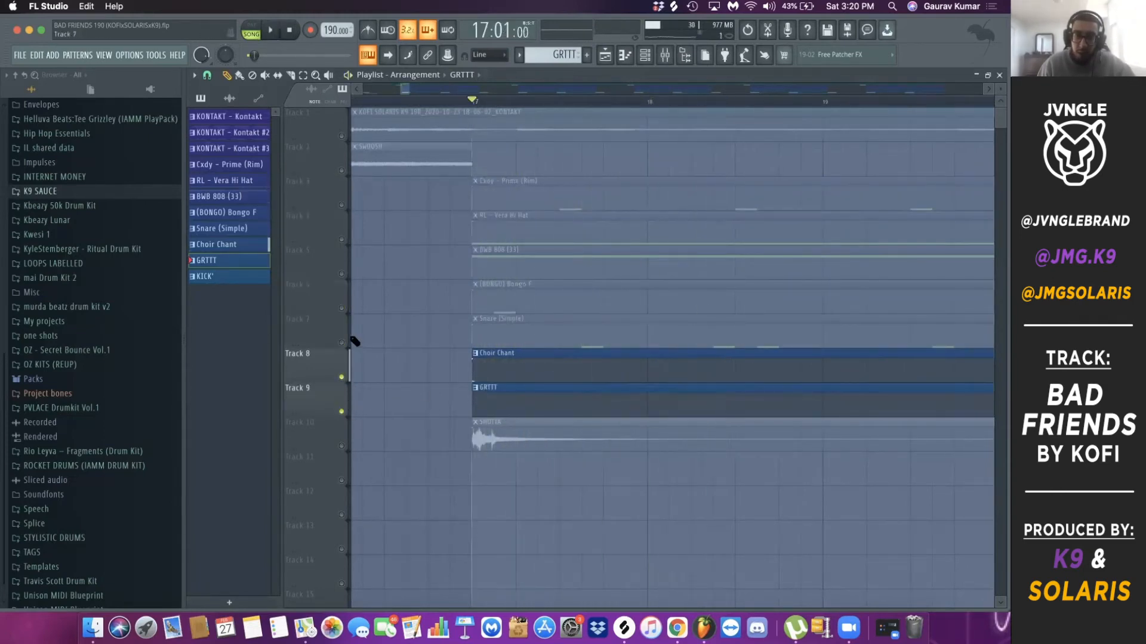
pyautogui.moveTo(343, 344); pyautogui.dragTo(352, 242)
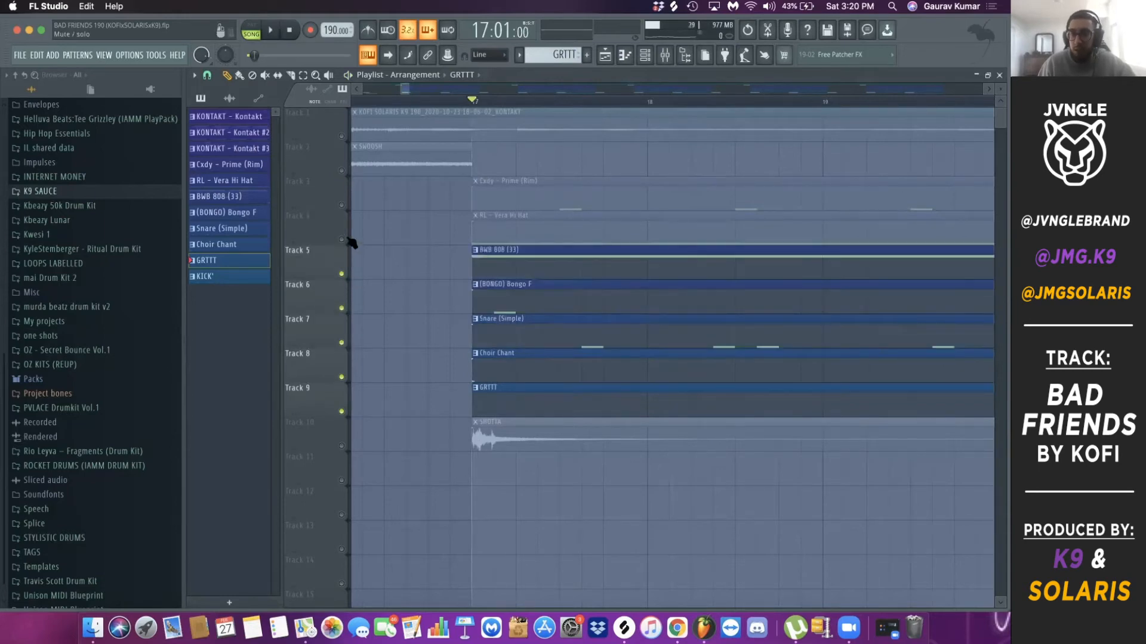
pyautogui.click(342, 205)
pyautogui.click(342, 240)
pyautogui.click(342, 274)
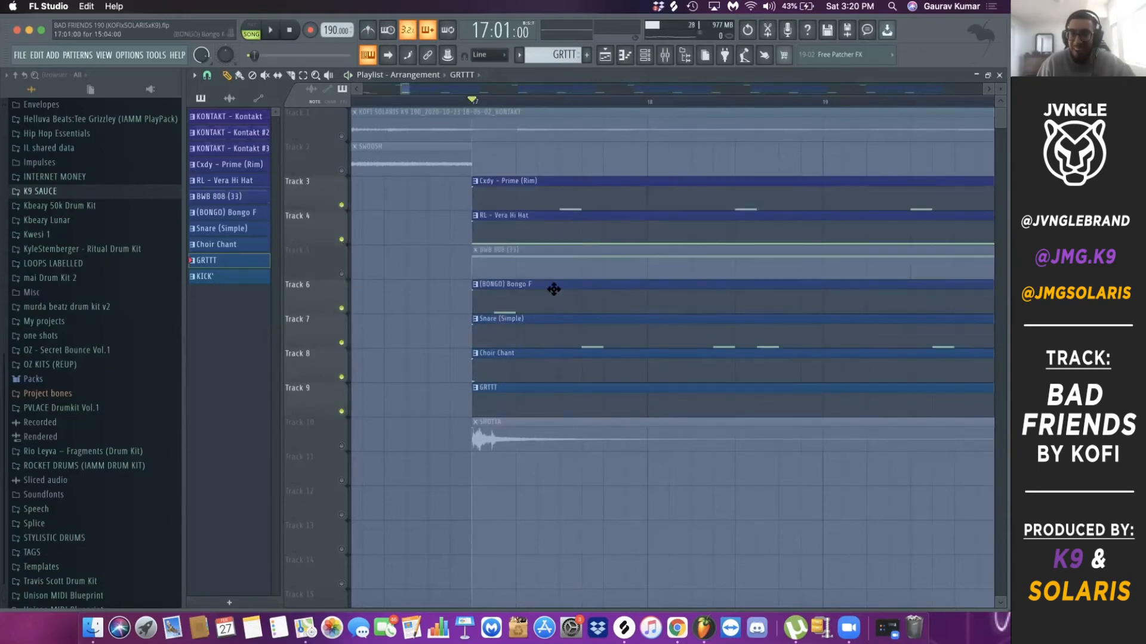
pyautogui.press('space')
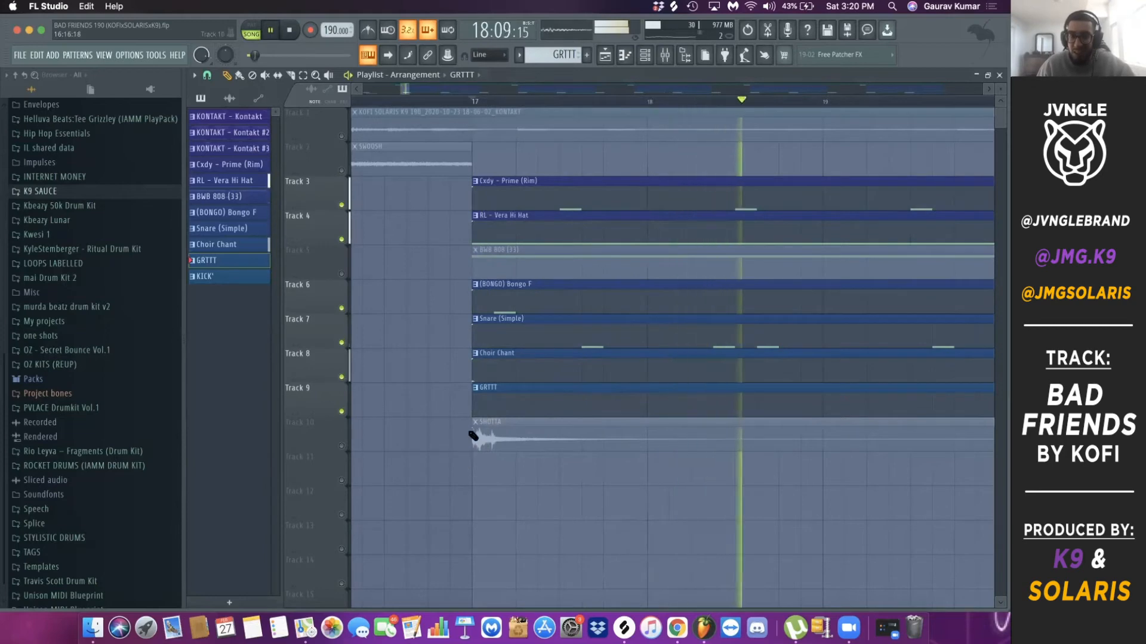
pyautogui.press('space')
pyautogui.scroll(-5, 370, 442)
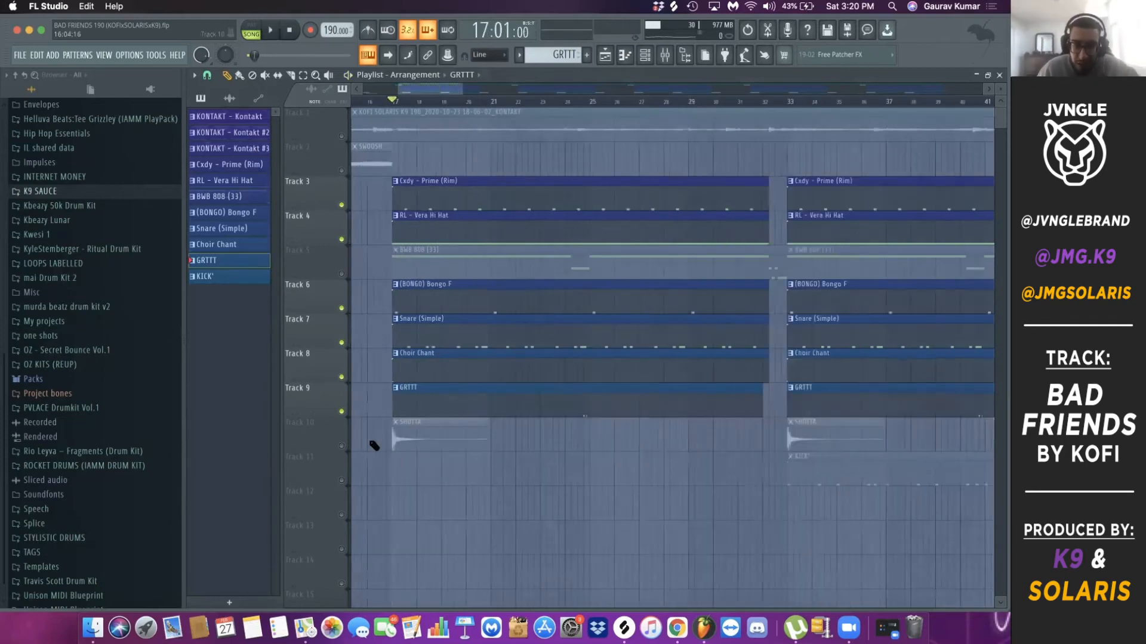
pyautogui.scroll(5, 379, 446)
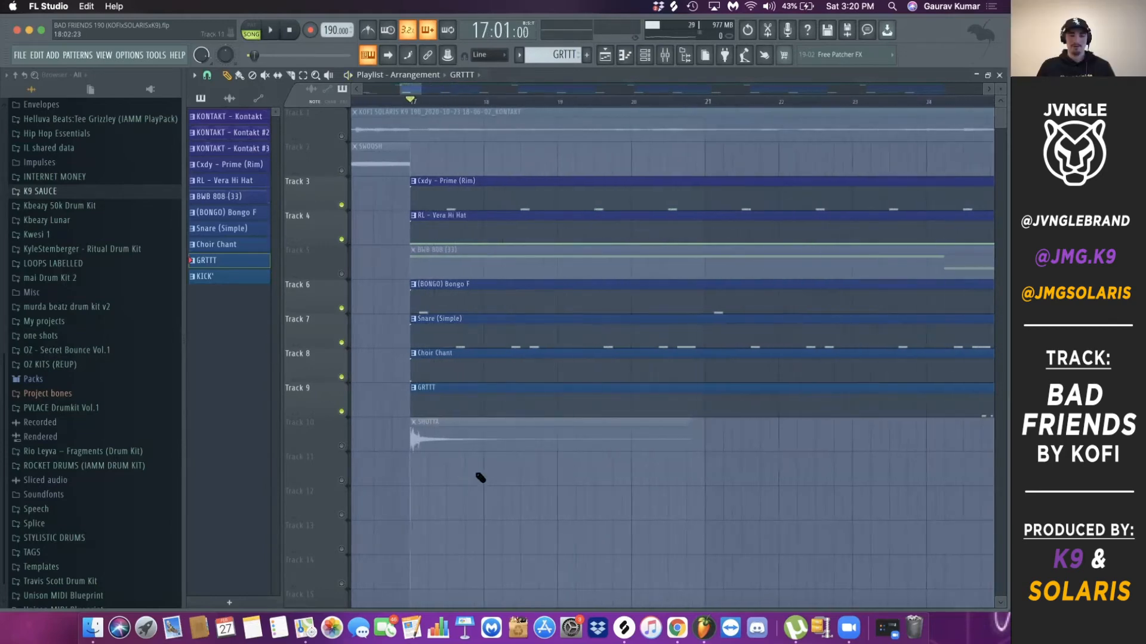
pyautogui.scroll(-4, 438, 273)
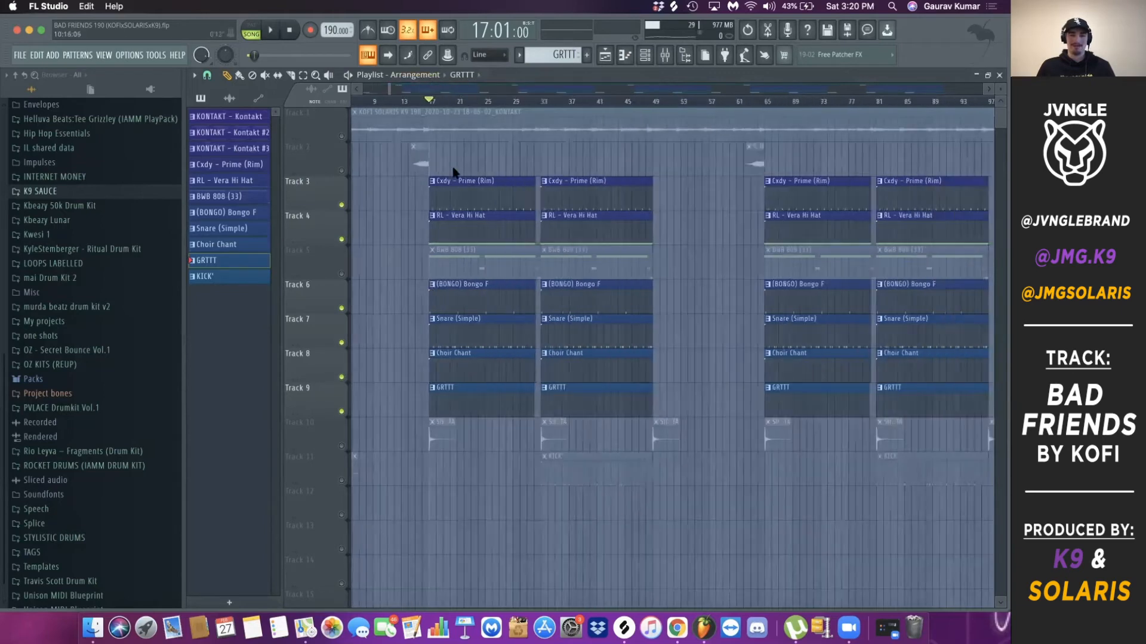
pyautogui.scroll(2, 422, 238)
pyautogui.scroll(3, 447, 513)
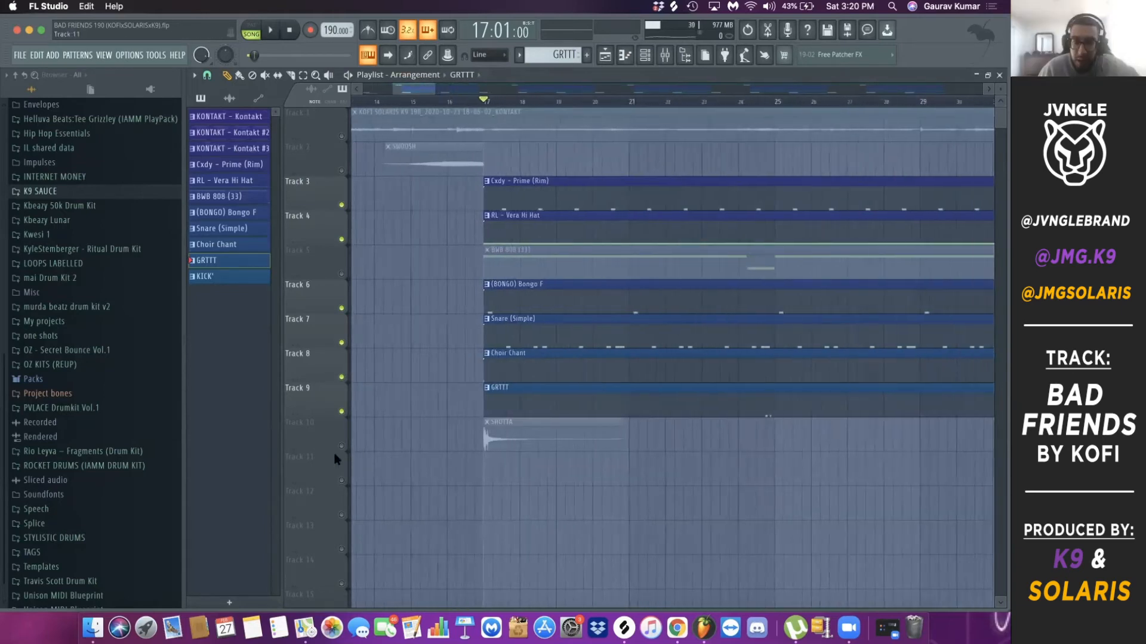
# Step: Solo the SHOTTA audio on Track 10, select its clip at bar 17 and examine where it repeats
pyautogui.rightClick(342, 447)
pyautogui.scroll(2, 484, 451)
pyautogui.click(485, 450)
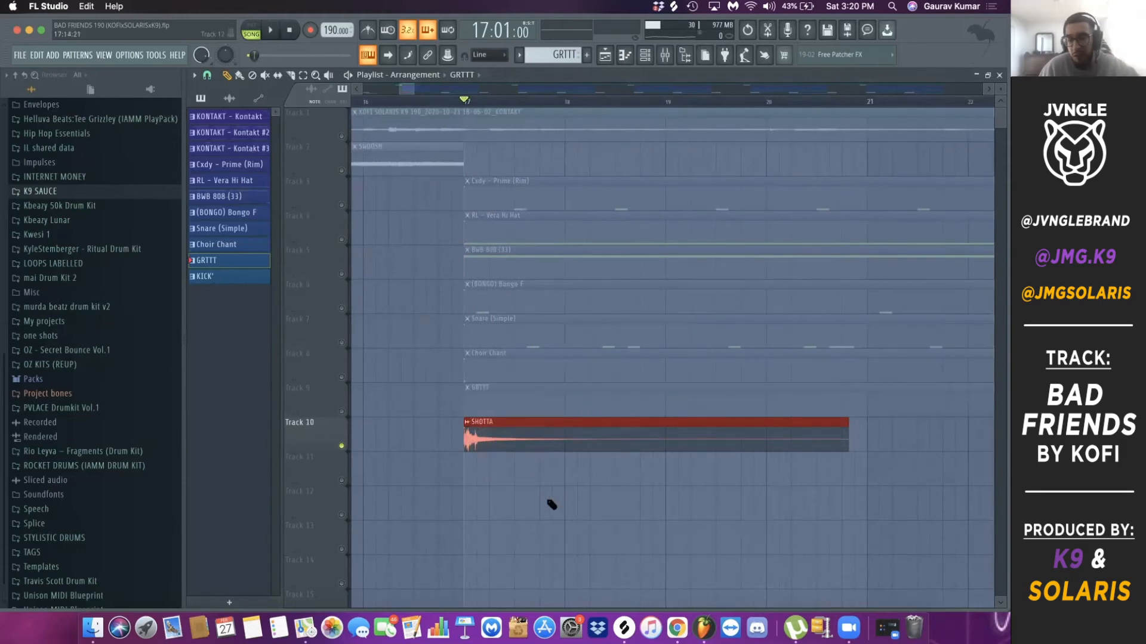
pyautogui.scroll(-6, 689, 366)
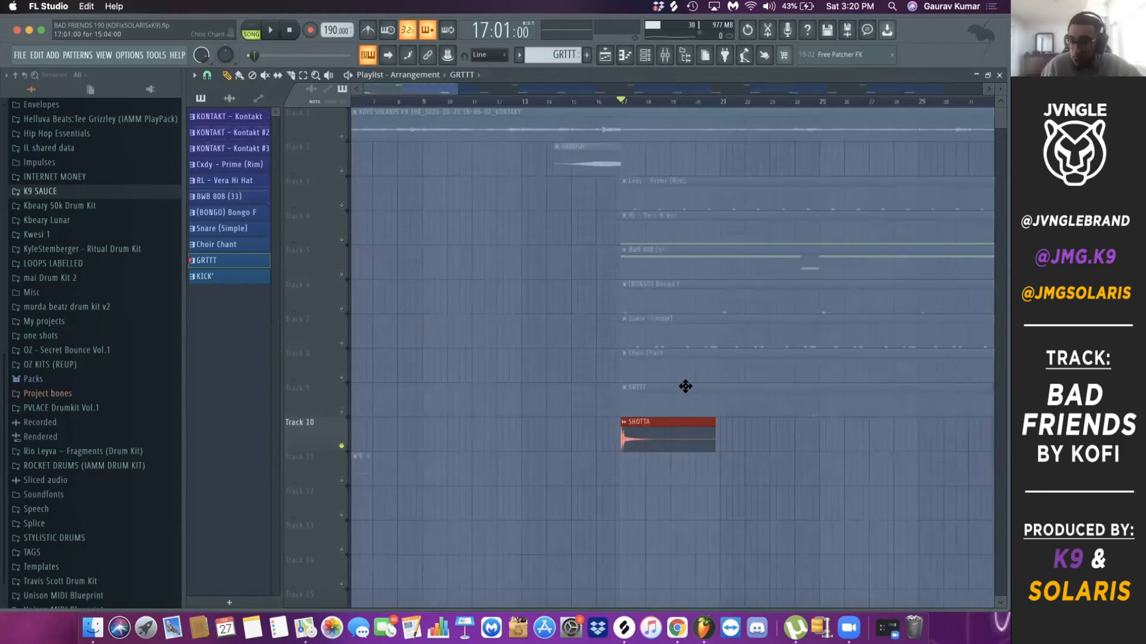
pyautogui.scroll(3, 457, 469)
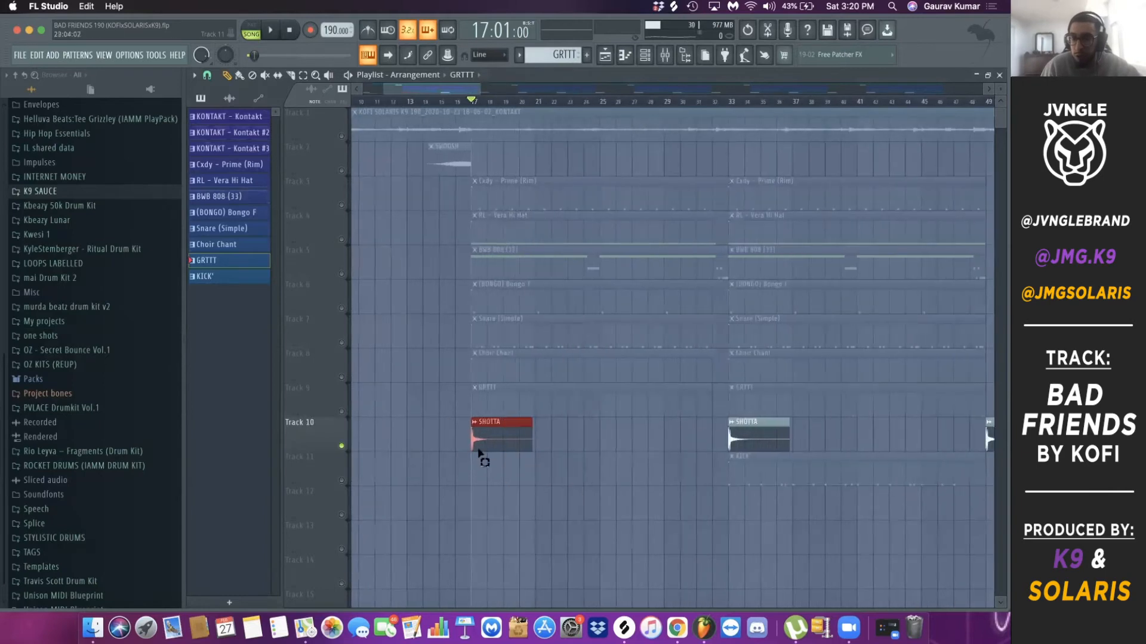
pyautogui.scroll(8, 476, 487)
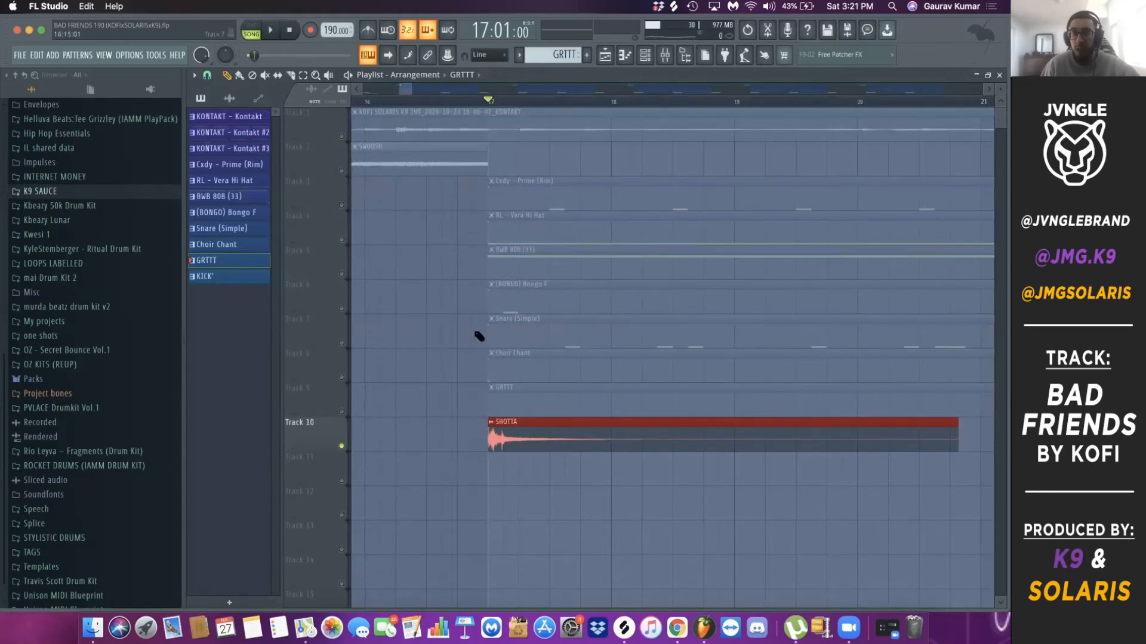
# Step: Play the soloed SHOTTA clip from bar 17 and stop playback
pyautogui.scroll(-5, 471, 345)
pyautogui.scroll(-2, 734, 340)
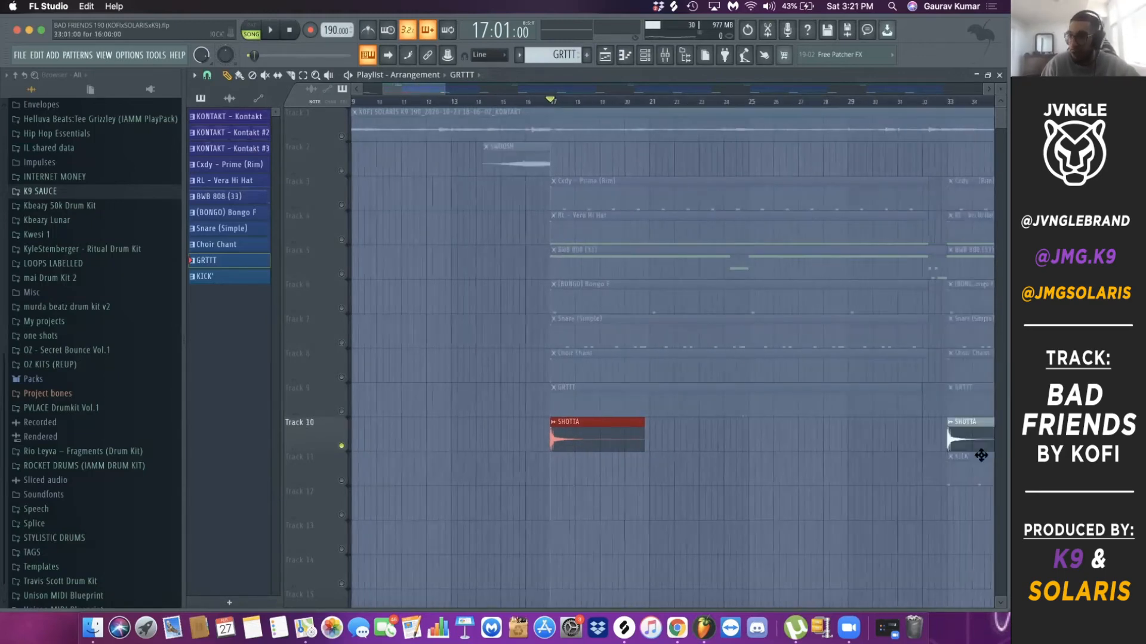
pyautogui.scroll(4, 570, 315)
pyautogui.press('space')
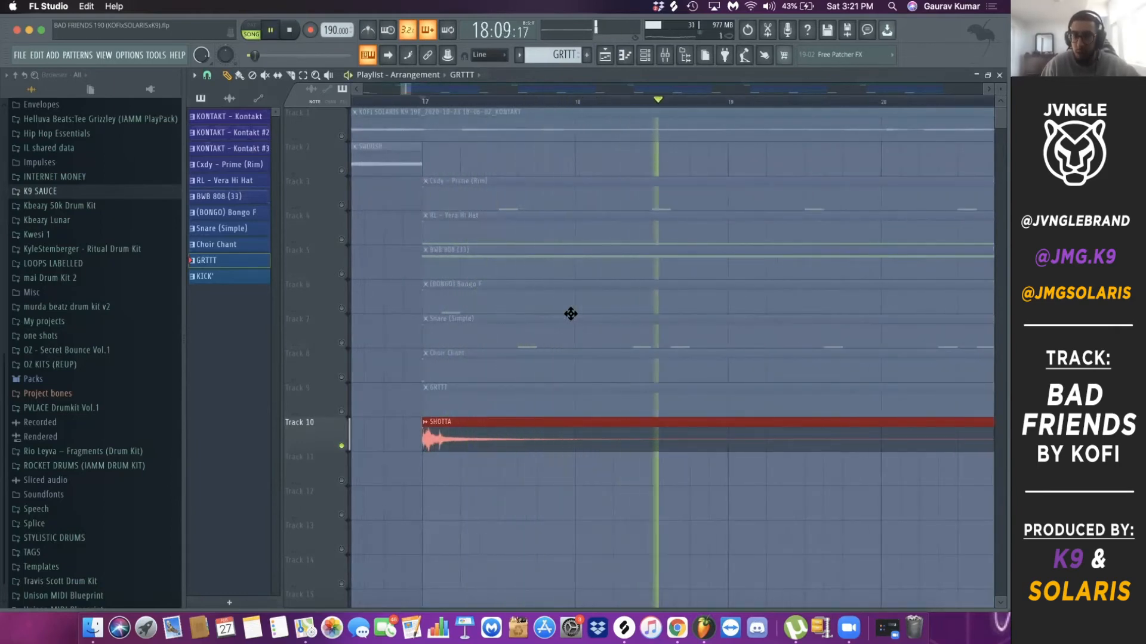
pyautogui.press('space')
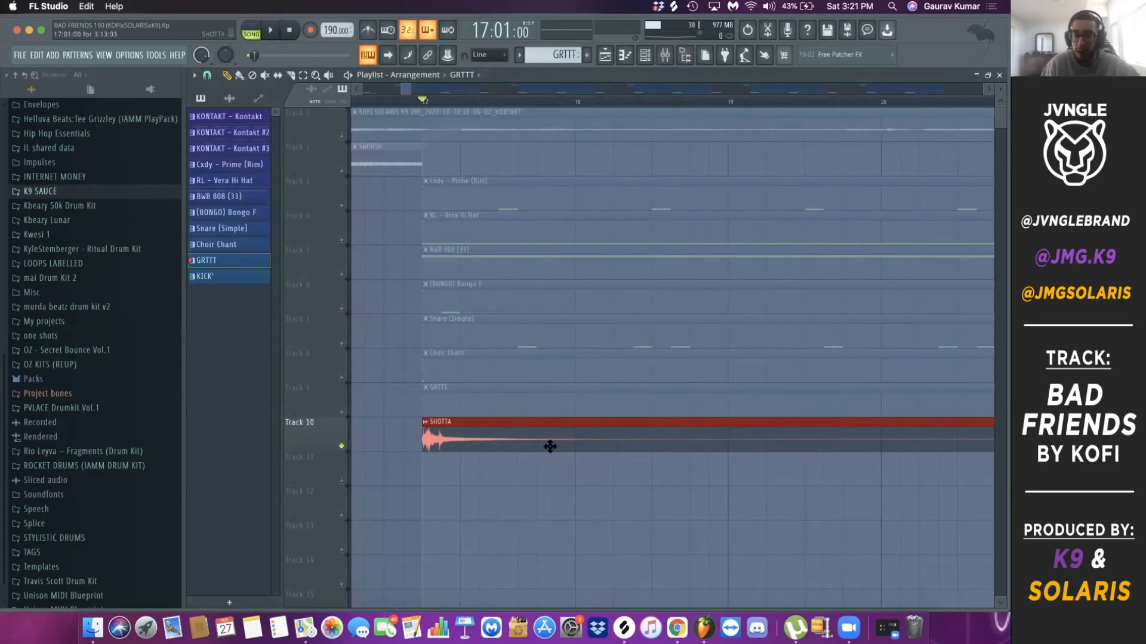
# Step: Re-enable Tracks 3 to 9 and the KICK' track on Track 11 alongside SHOTTA, and play them together from bar 17
pyautogui.hscroll(-3, 349, 410)
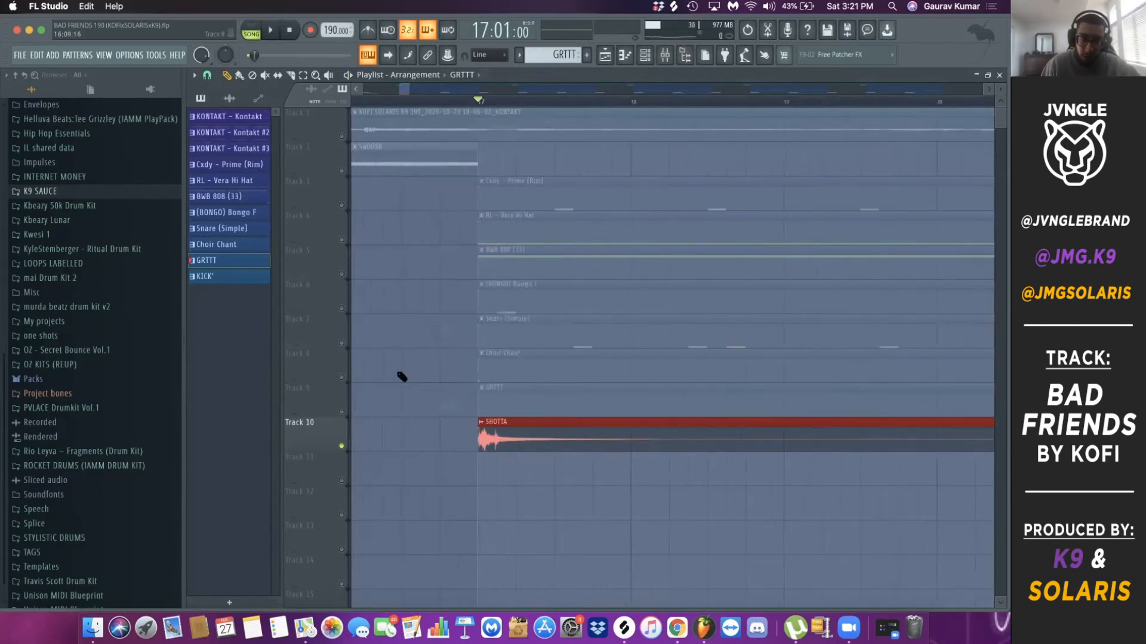
pyautogui.click(342, 411)
pyautogui.moveTo(343, 378); pyautogui.dragTo(347, 206)
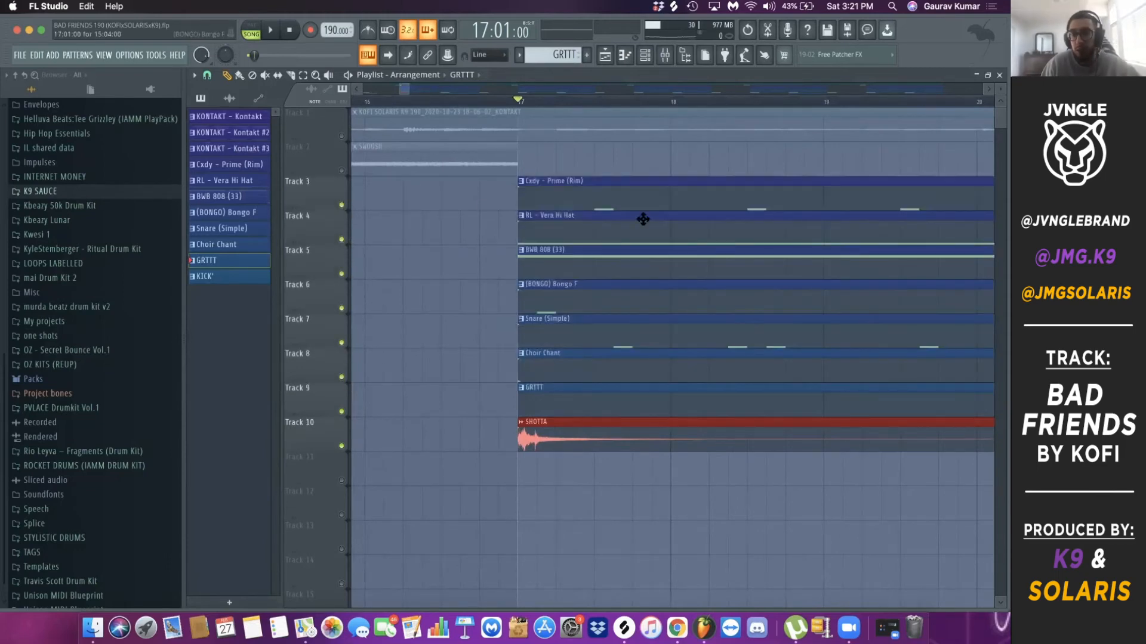
pyautogui.scroll(-5, 880, 399)
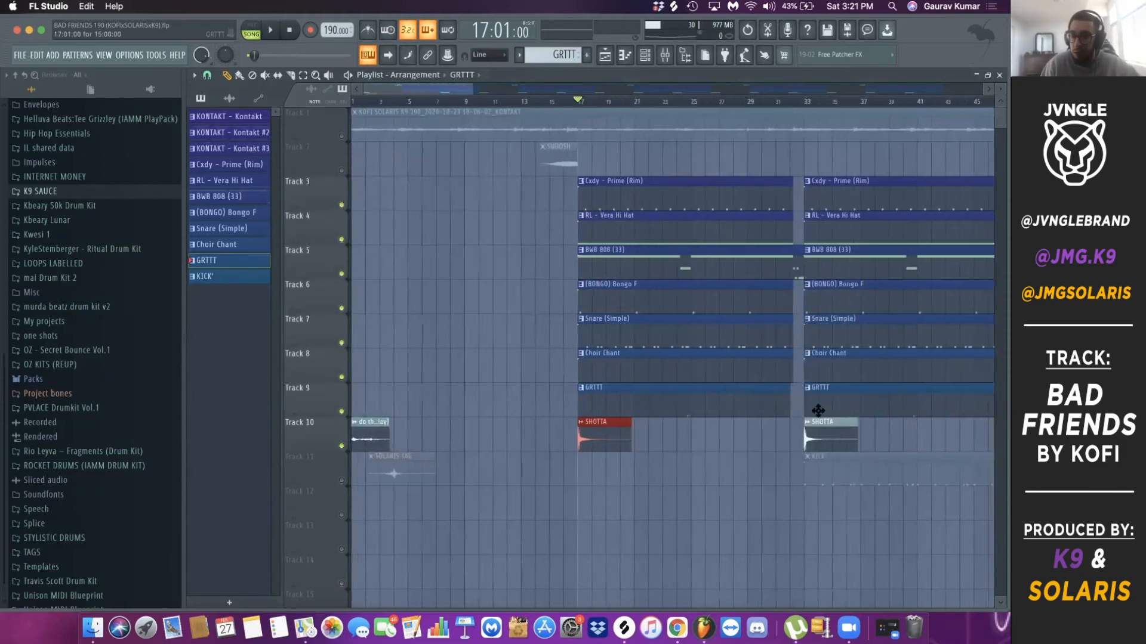
pyautogui.scroll(-1, 834, 471)
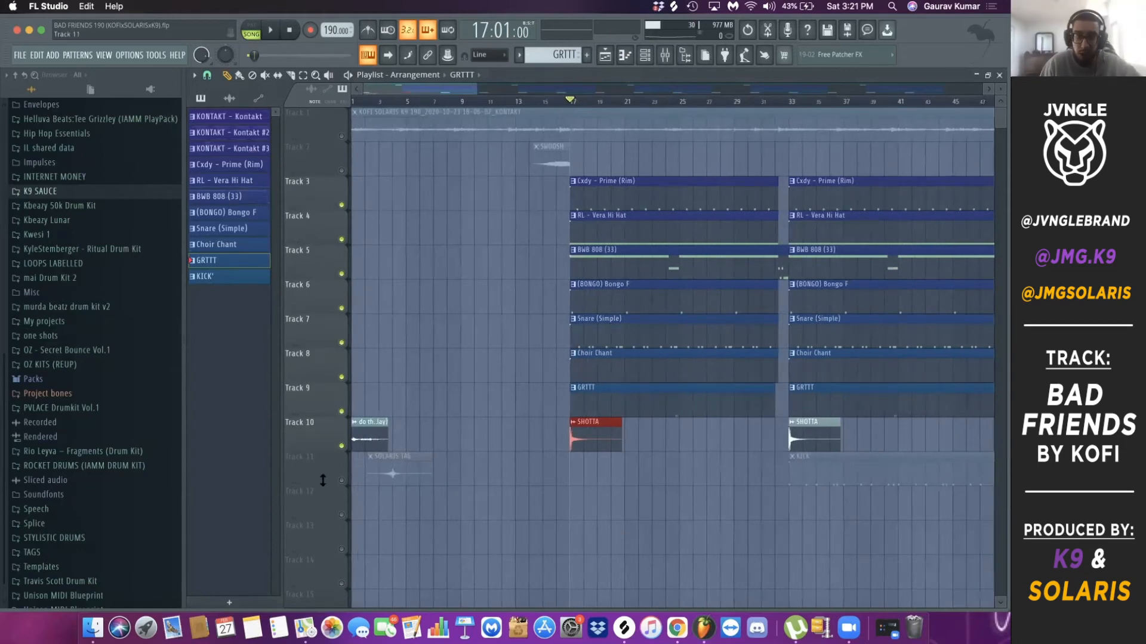
pyautogui.click(342, 480)
pyautogui.press('space')
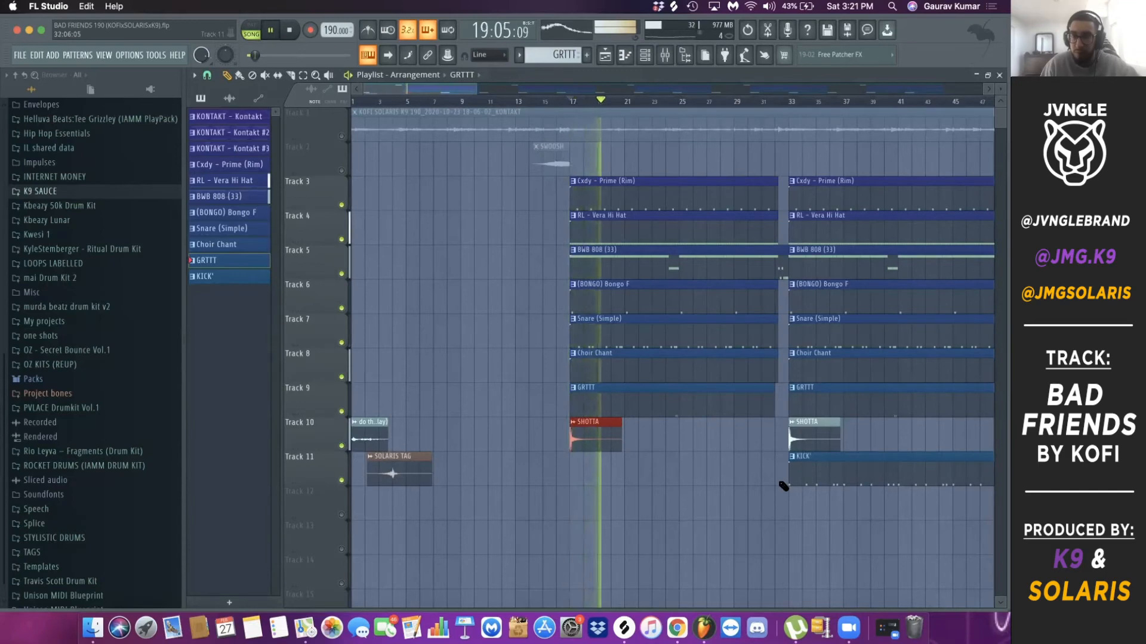
# Step: Open the KICK' pattern in the piano roll, examine and select all its notes, and return to the playlist
pyautogui.scroll(-2, 750, 471)
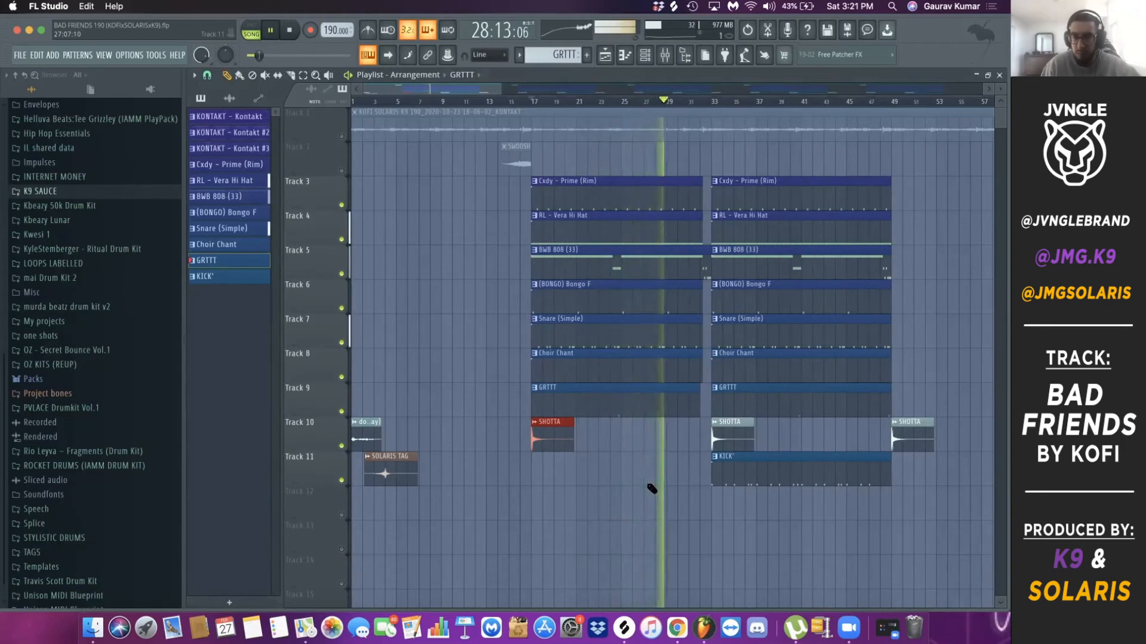
pyautogui.doubleClick(750, 476)
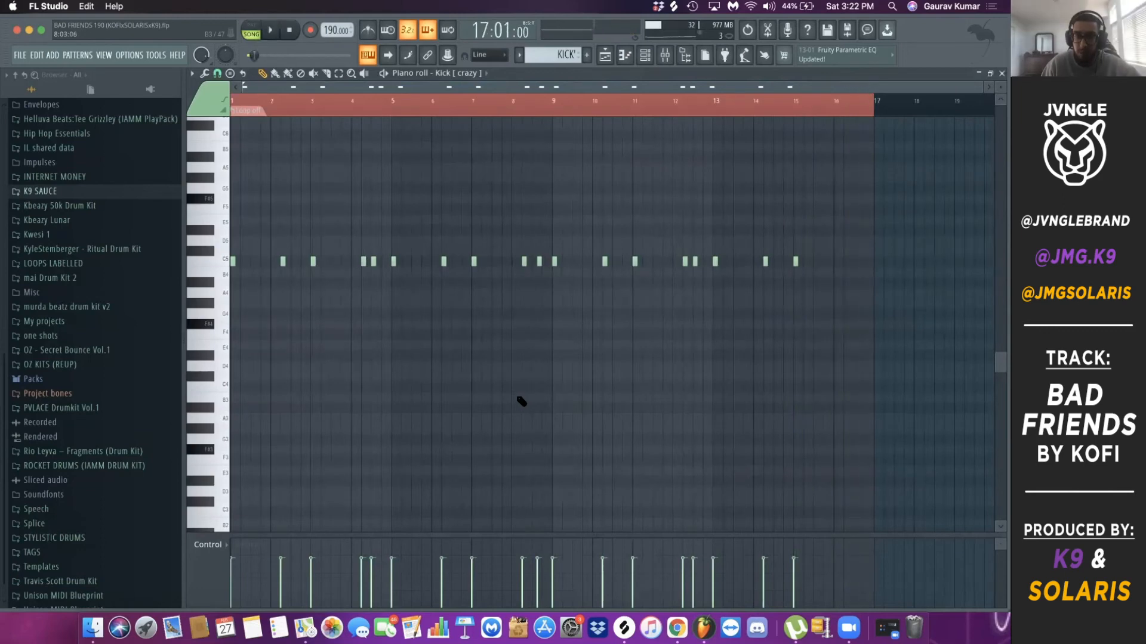
pyautogui.scroll(2, 224, 317)
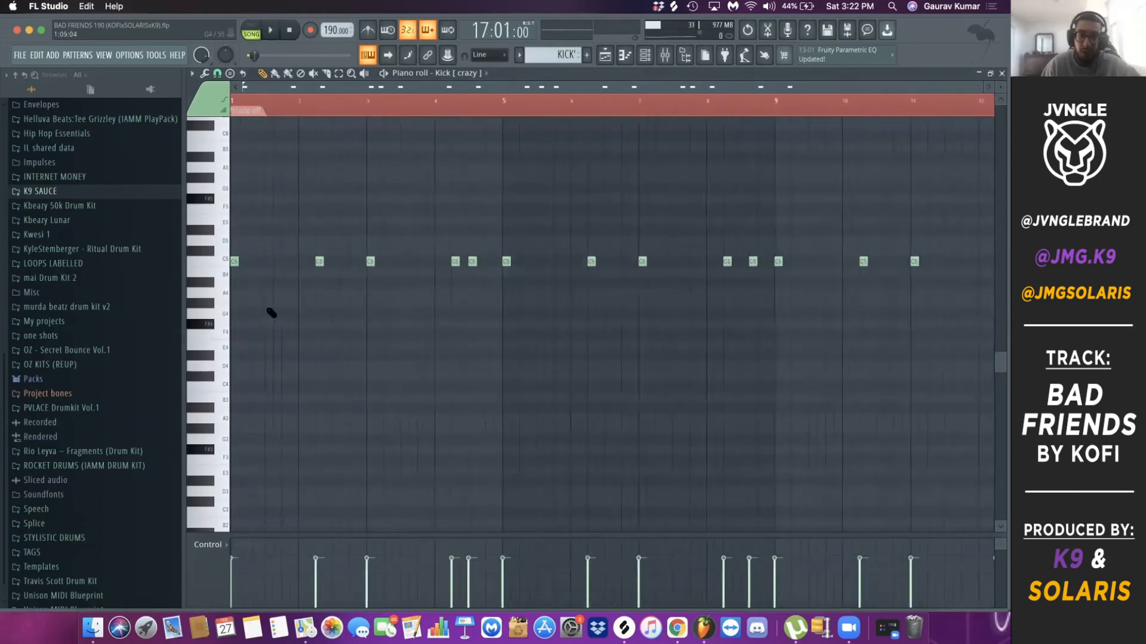
pyautogui.scroll(-2, 271, 312)
pyautogui.moveTo(878, 318); pyautogui.dragTo(225, 253)
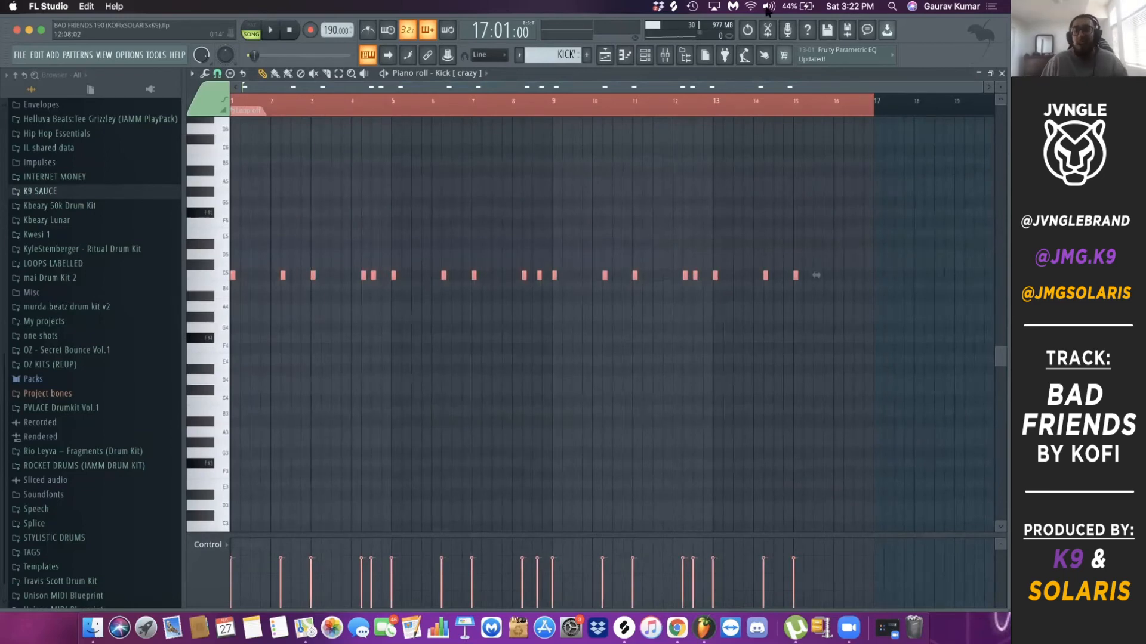
pyautogui.press('F5')
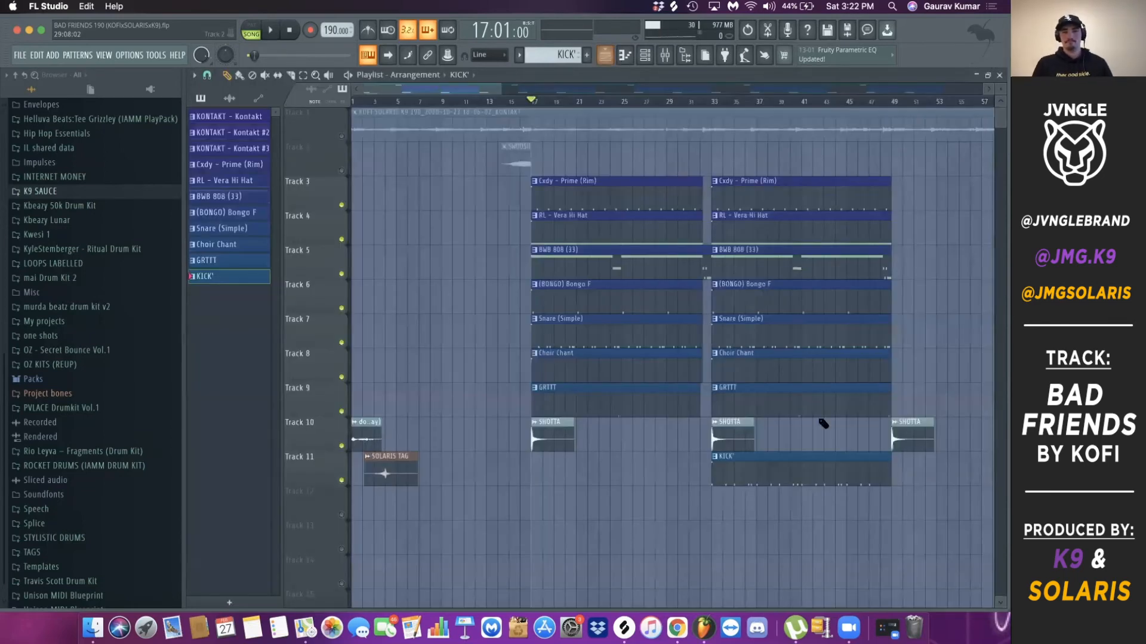
# Step: Solo only the BWB 808 and KICK' tracks and play them together from bar 33
pyautogui.scroll(5, 513, 411)
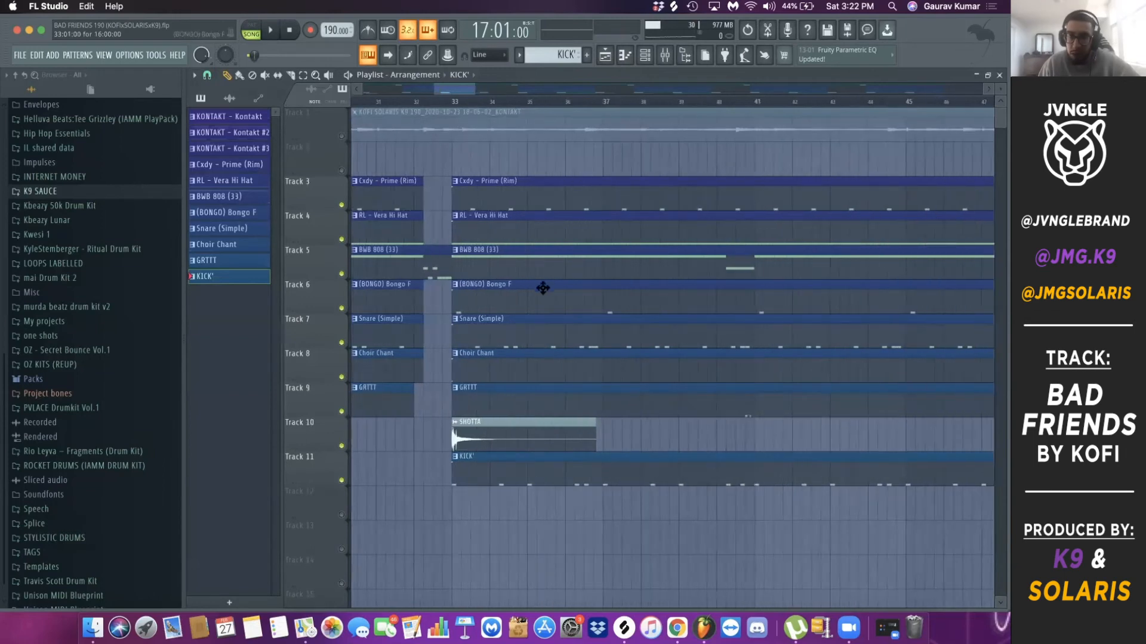
pyautogui.scroll(-3, 984, 332)
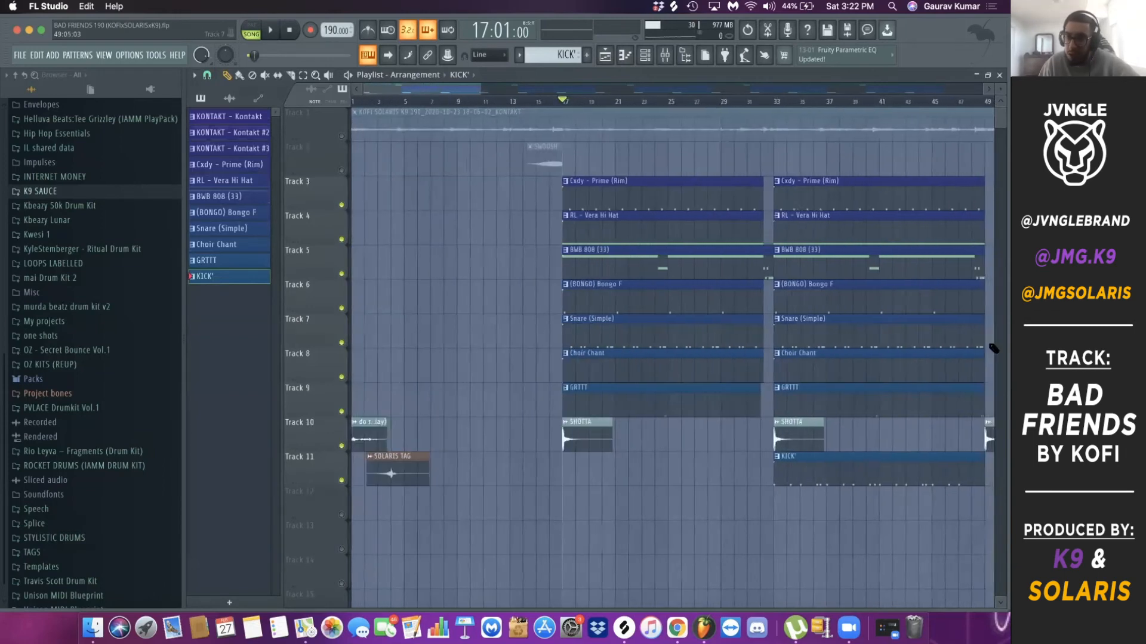
pyautogui.scroll(3, 983, 348)
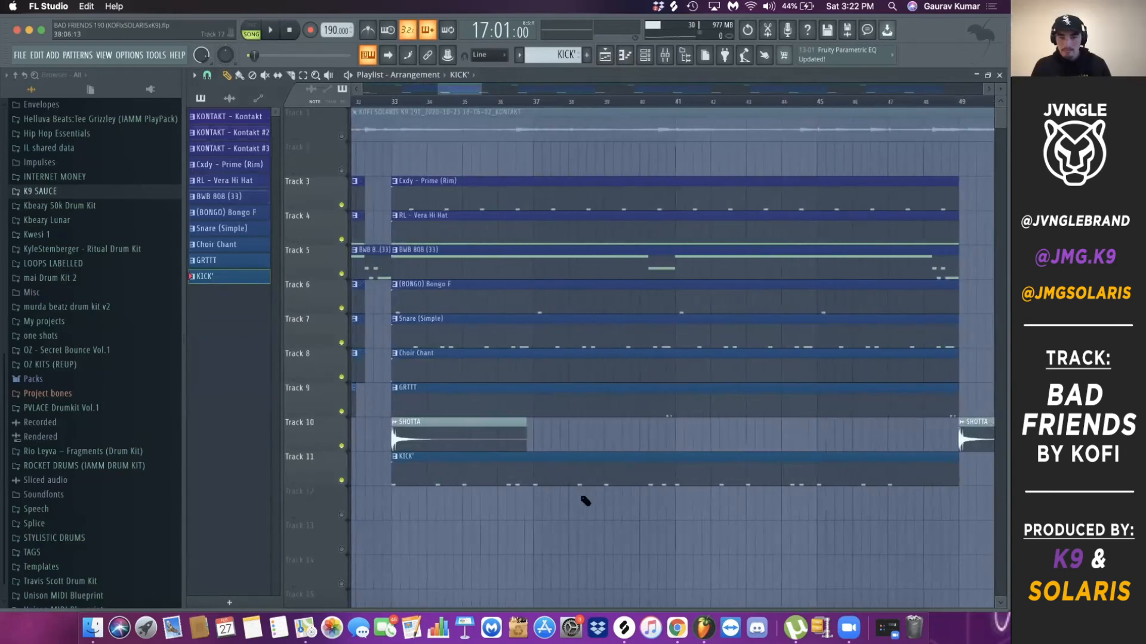
pyautogui.scroll(1, 462, 271)
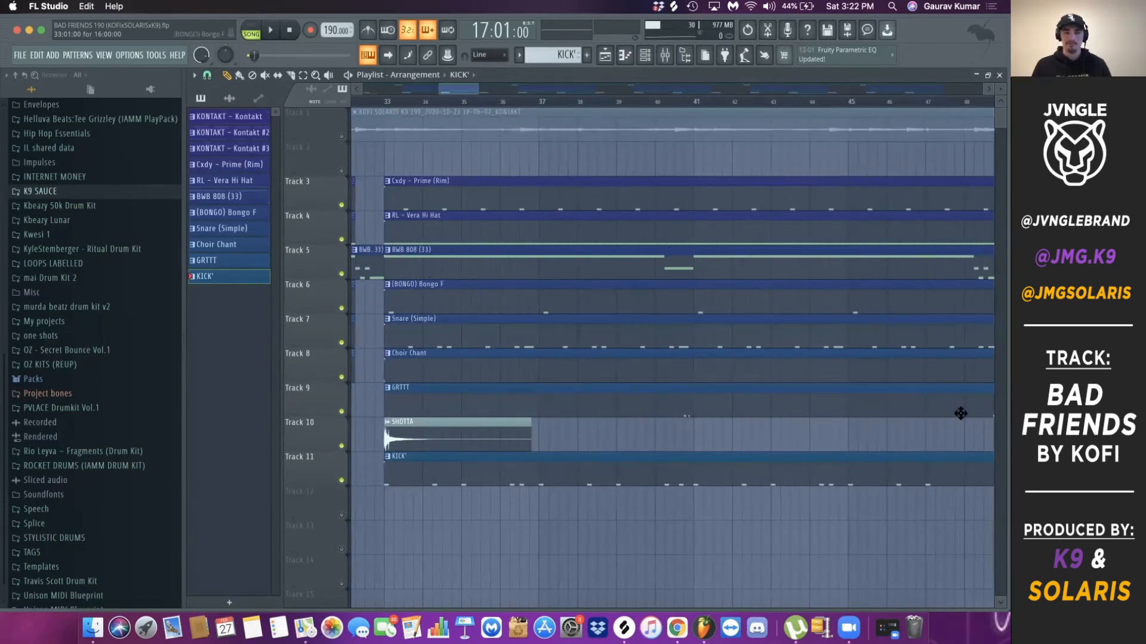
pyautogui.moveTo(456, 92); pyautogui.dragTo(454, 93)
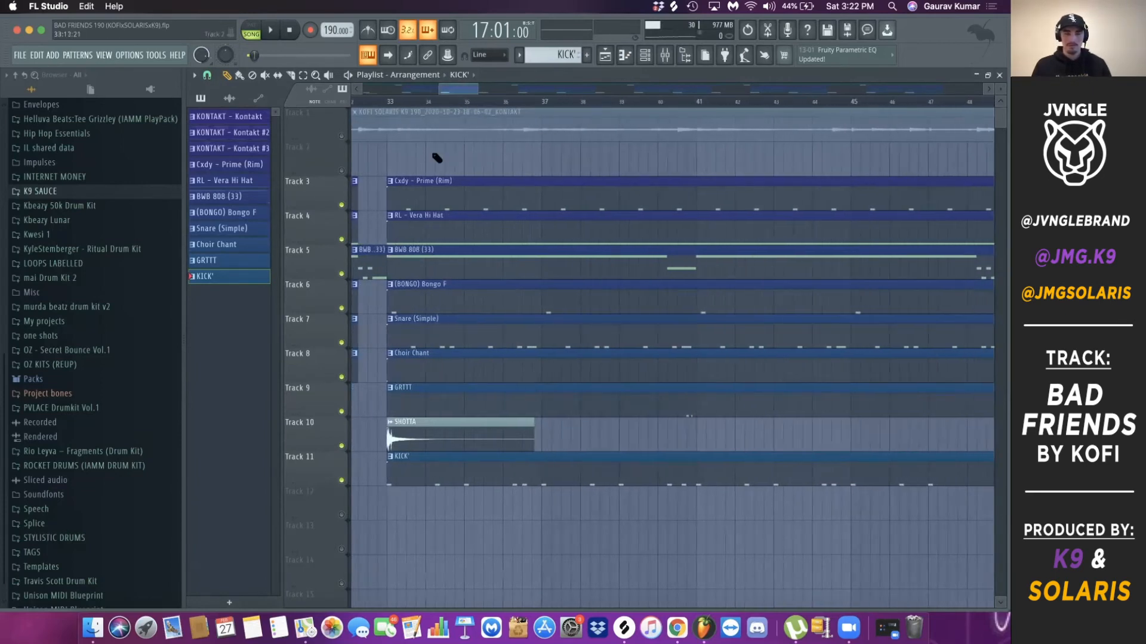
pyautogui.keyDown('ctrl'); pyautogui.click(341, 274); pyautogui.keyUp('ctrl')
pyautogui.click(341, 482)
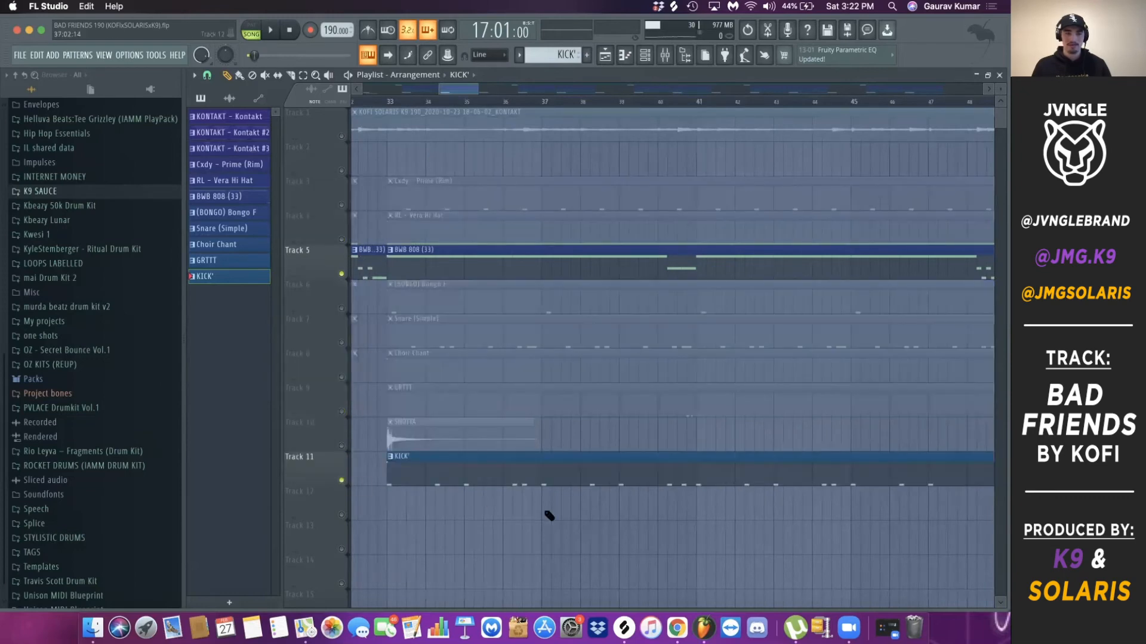
pyautogui.scroll(-3, 694, 502)
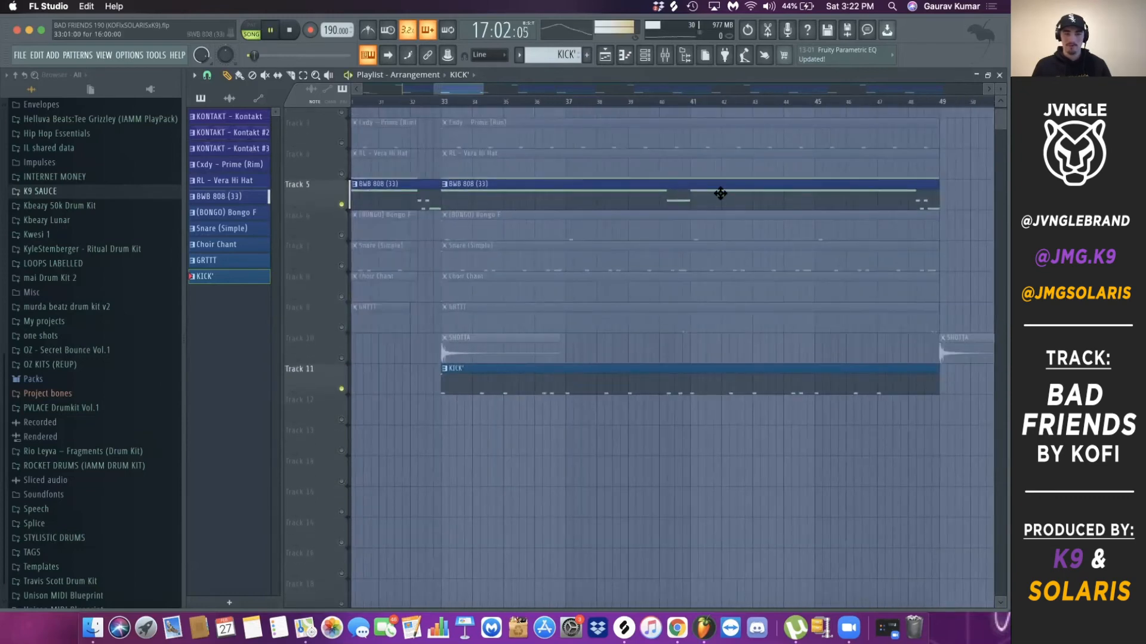
pyautogui.press('space')
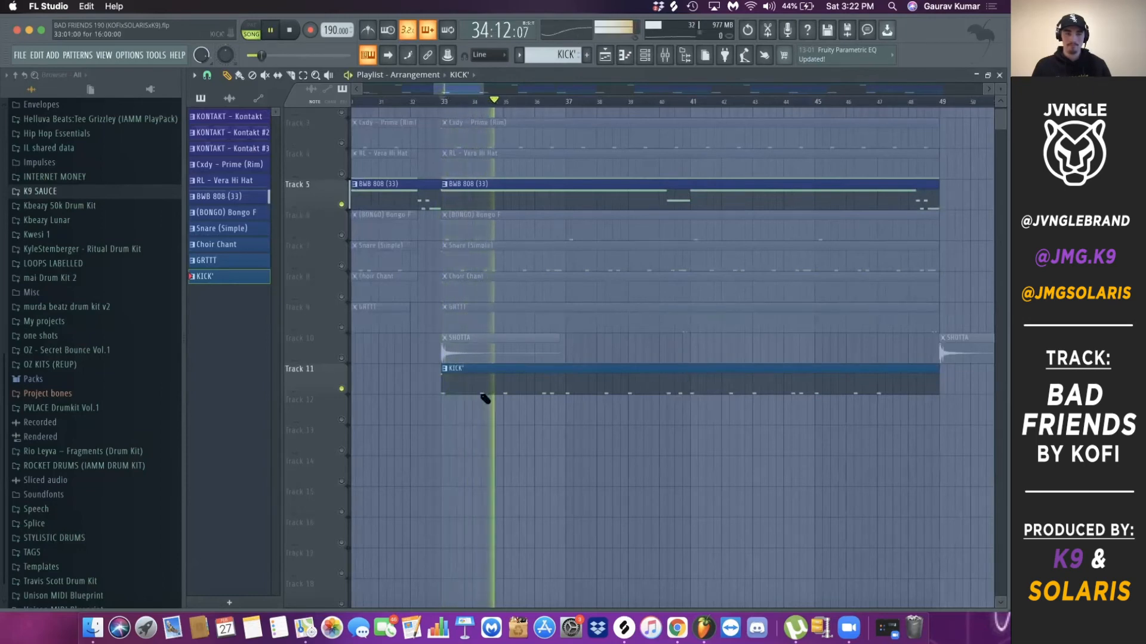
# Step: Mute and re-enable the kick during playback to compare it against the 808, examine the section's ending before bar 49, and stop
pyautogui.click(342, 389)
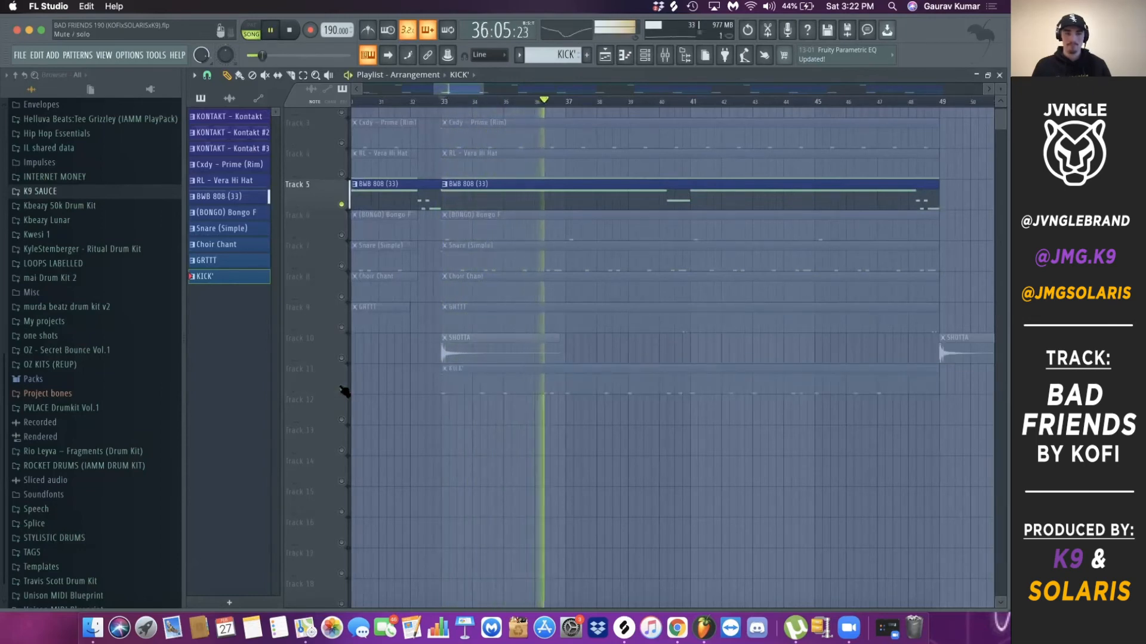
pyautogui.click(341, 389)
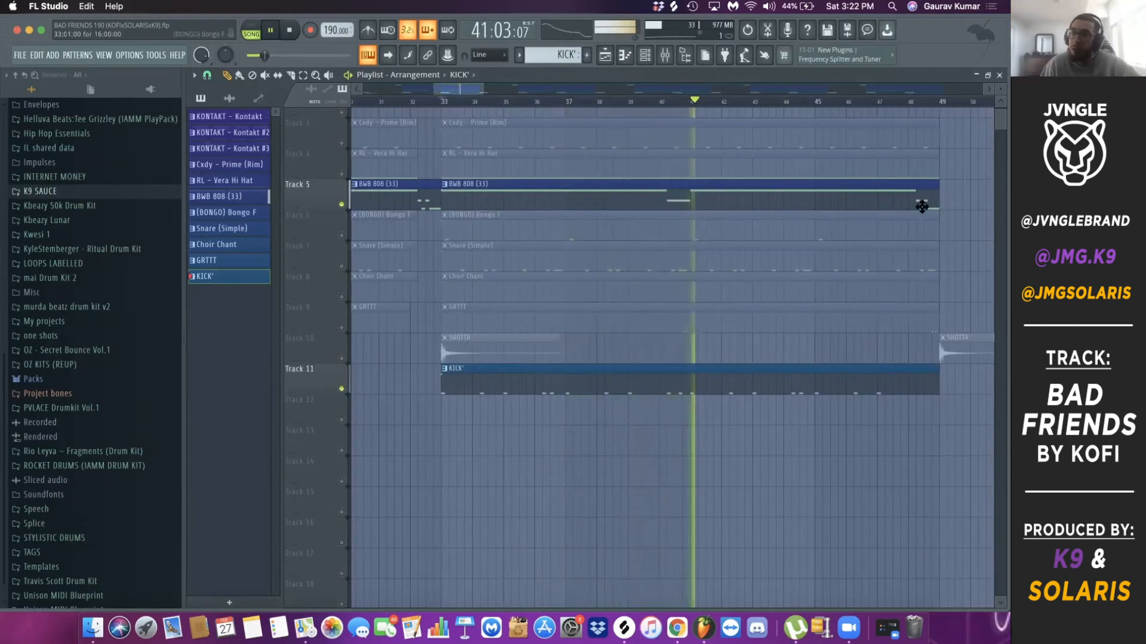
pyautogui.scroll(5, 985, 371)
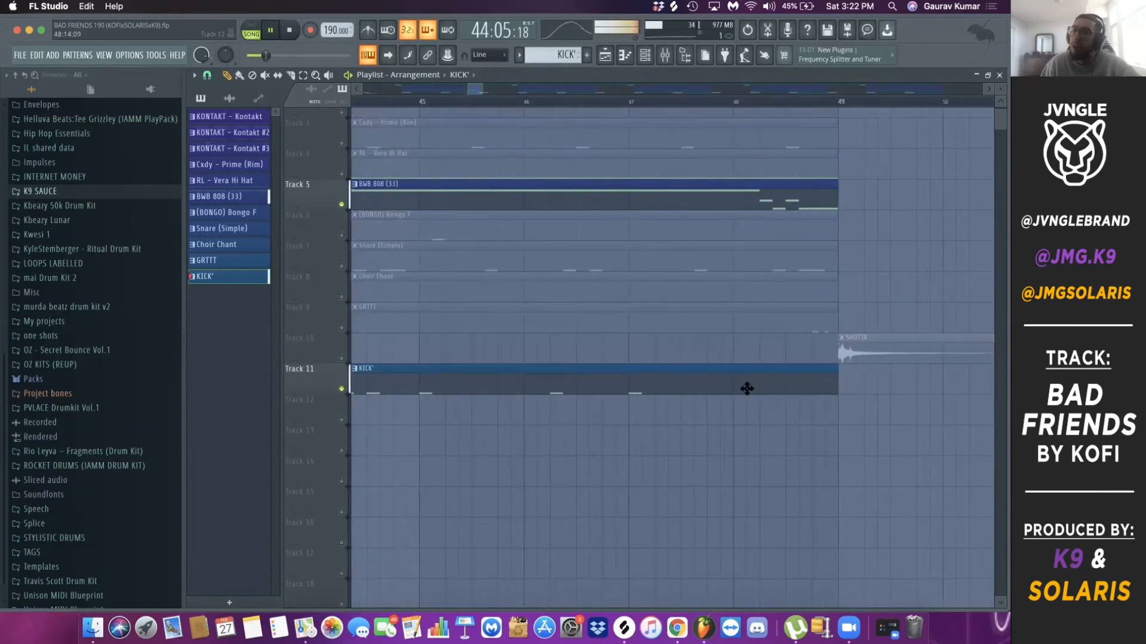
pyautogui.scroll(-2, 852, 334)
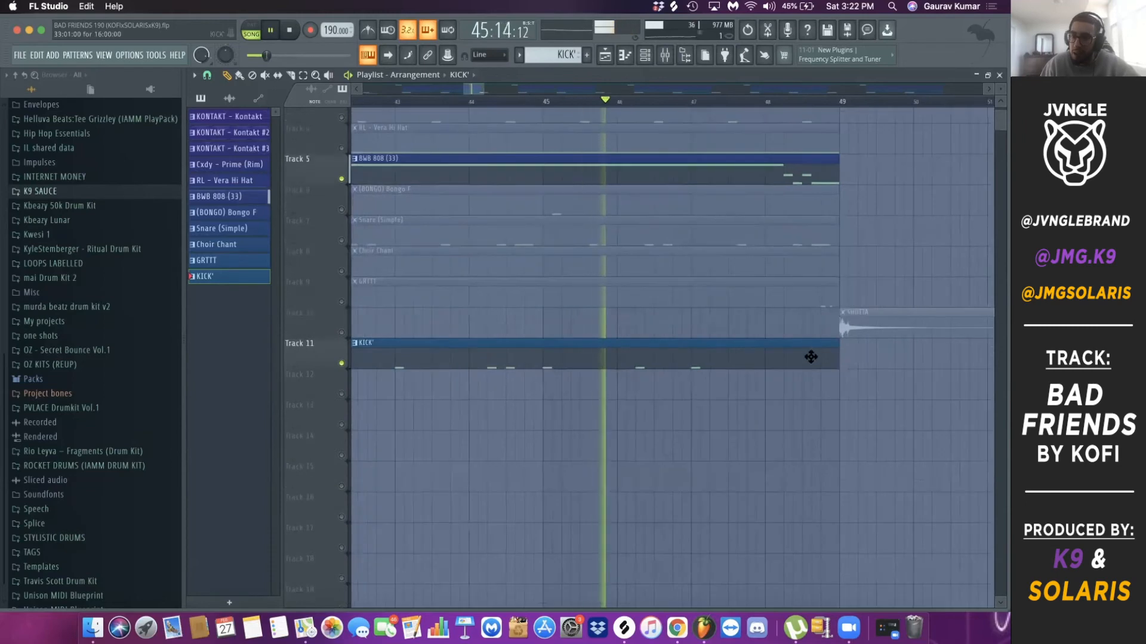
pyautogui.scroll(-1, 853, 335)
pyautogui.scroll(2, 849, 336)
pyautogui.scroll(-3, 842, 340)
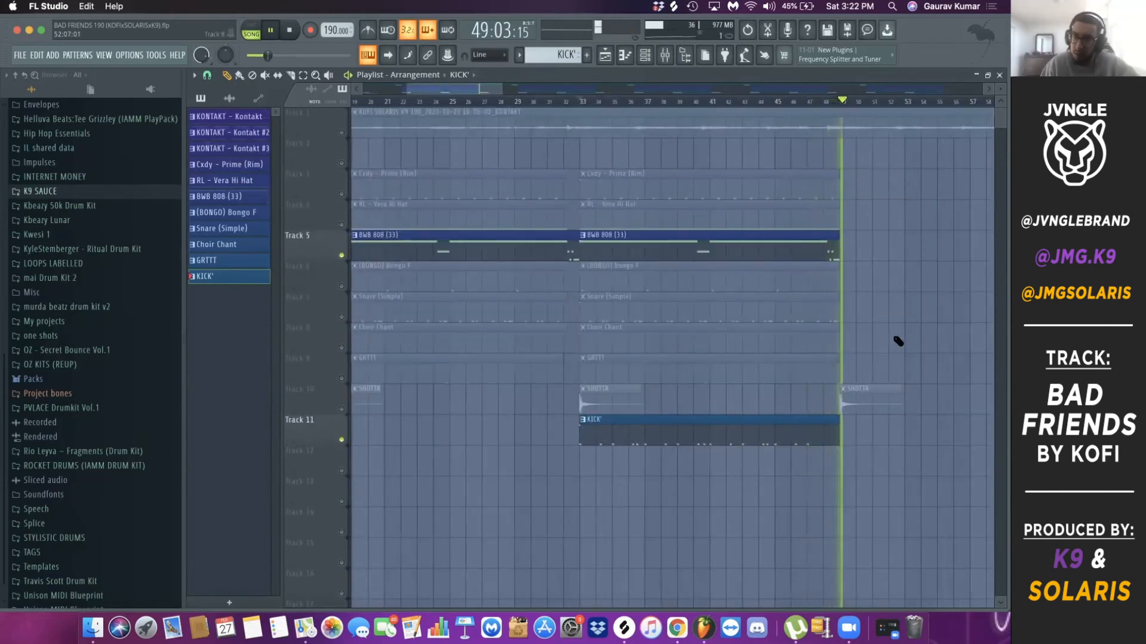
pyautogui.press('space')
# Step: Clear the solo so that all tracks are enabled again
pyautogui.scroll(-4, 585, 414)
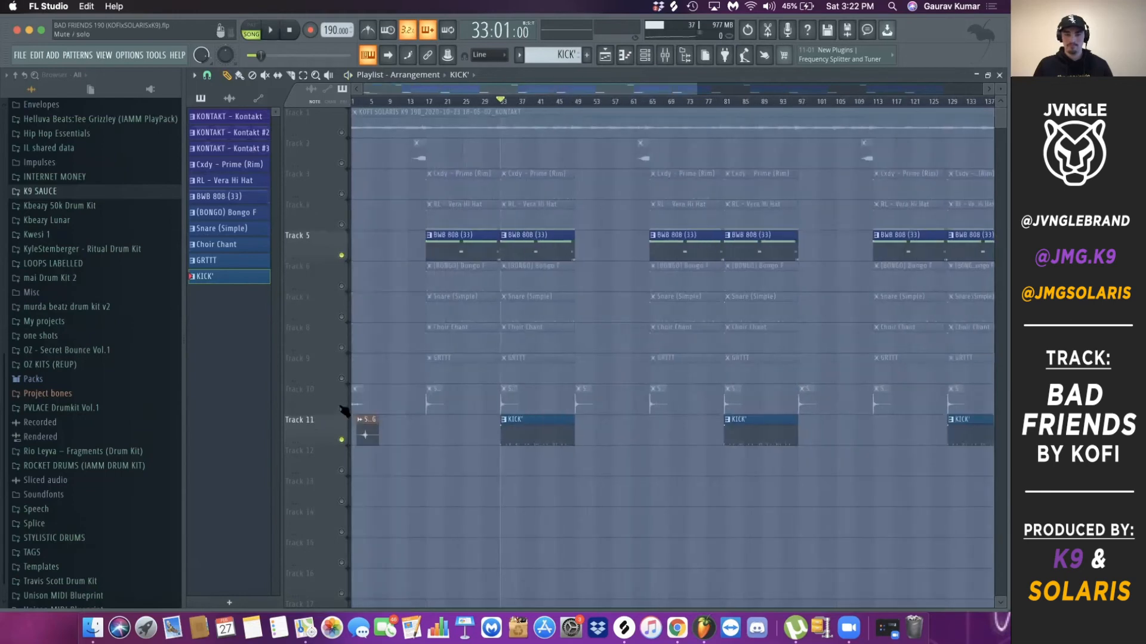
pyautogui.rightClick(342, 409)
pyautogui.rightClick(342, 410)
pyautogui.scroll(-4, 396, 273)
pyautogui.scroll(3, 396, 287)
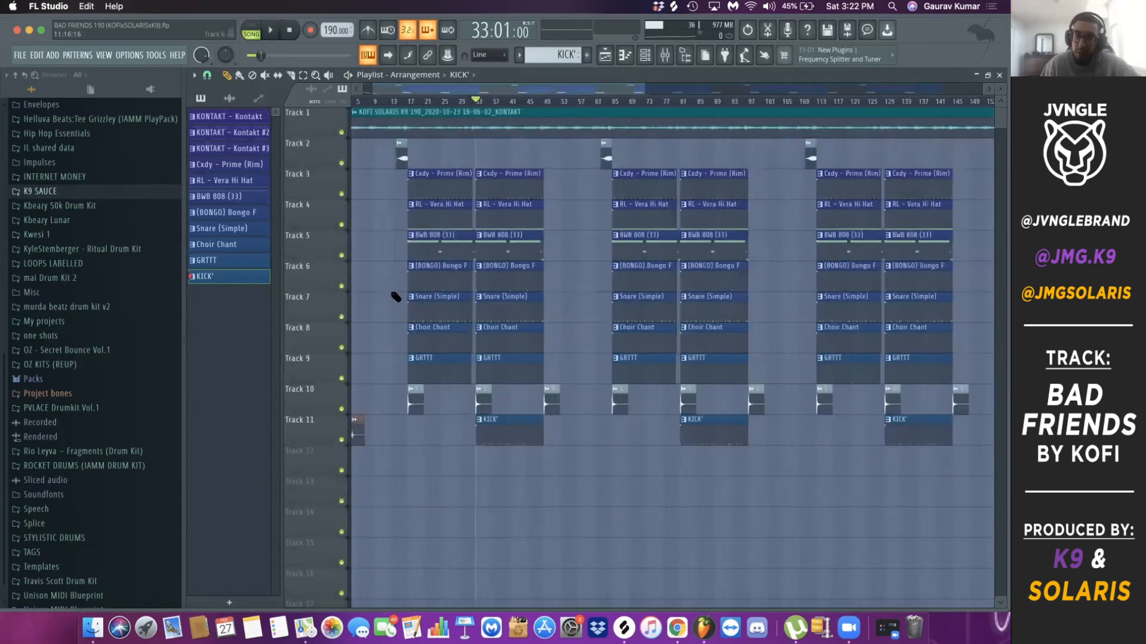
# Step: Solo the SWOOSH audio on Track 2 and set the playhead to the clip's start in bar 14
pyautogui.scroll(5, 396, 295)
pyautogui.click(408, 101)
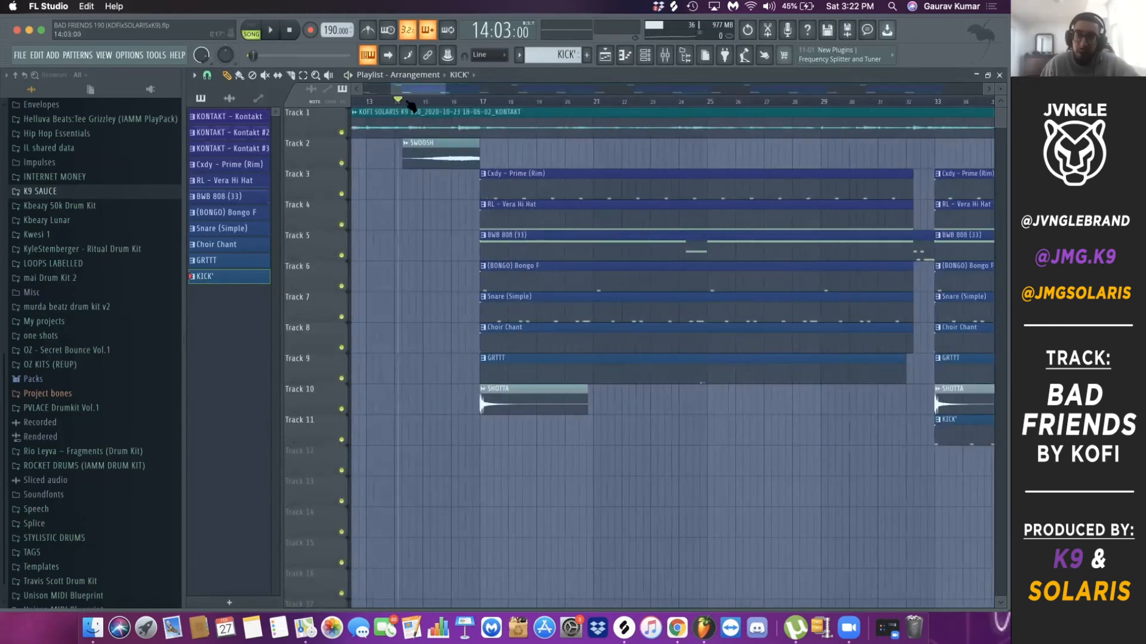
pyautogui.rightClick(342, 164)
pyautogui.scroll(1, 440, 194)
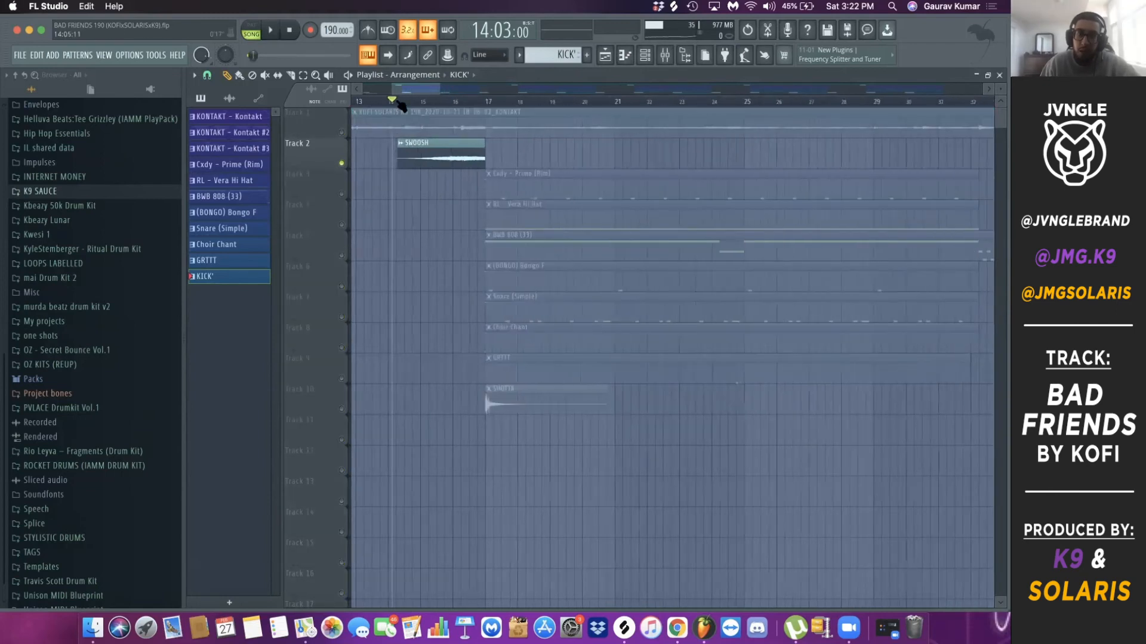
pyautogui.click(396, 102)
pyautogui.scroll(-5, 476, 192)
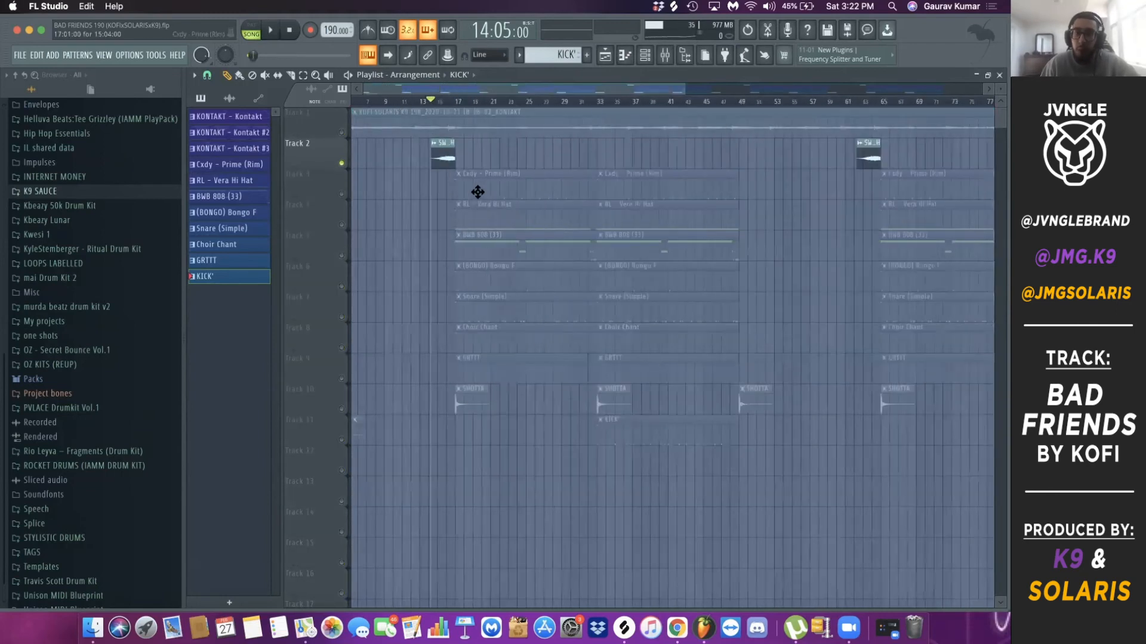
# Step: Examine the SWOOSH clip's placement leading into bar 17 and play it soloed from bar 14 to the drop
pyautogui.scroll(4, 434, 187)
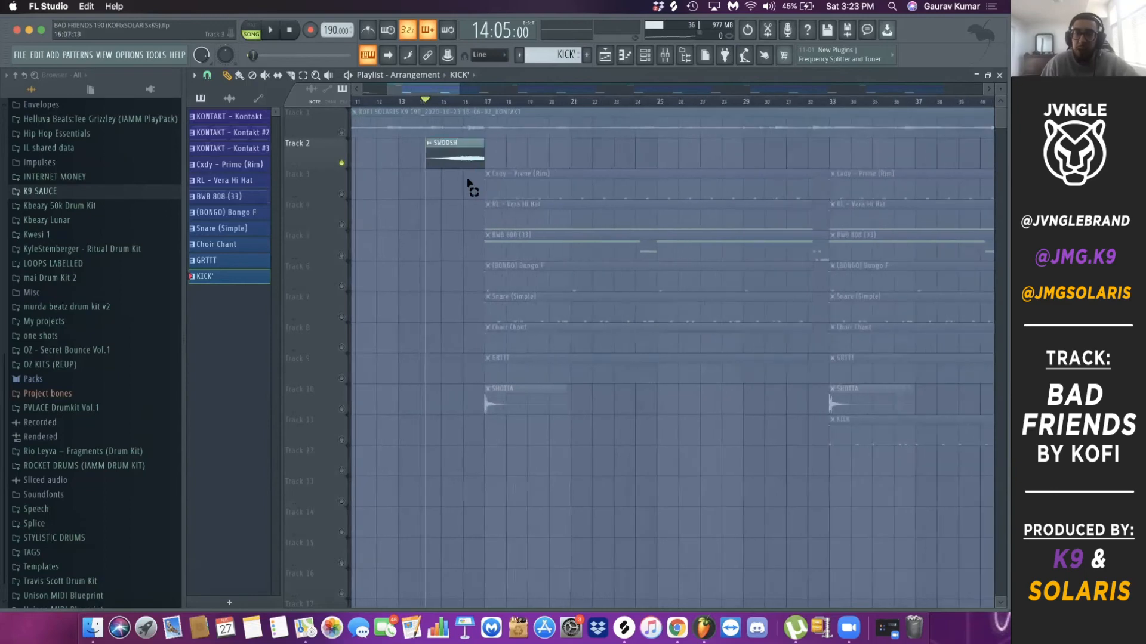
pyautogui.scroll(-5, 474, 197)
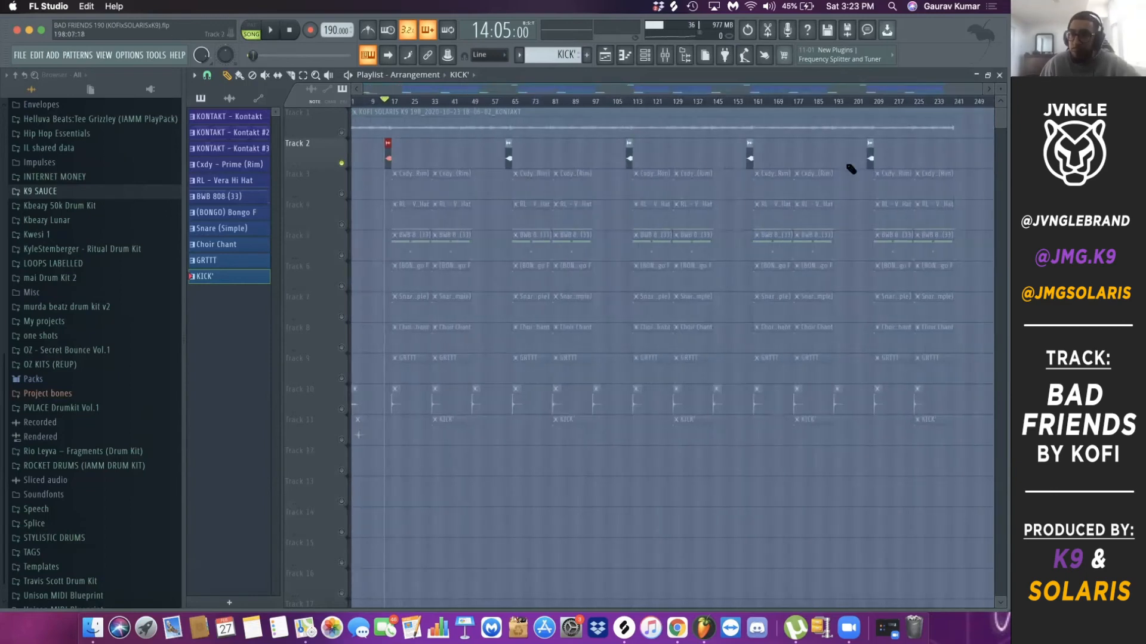
pyautogui.scroll(4, 389, 190)
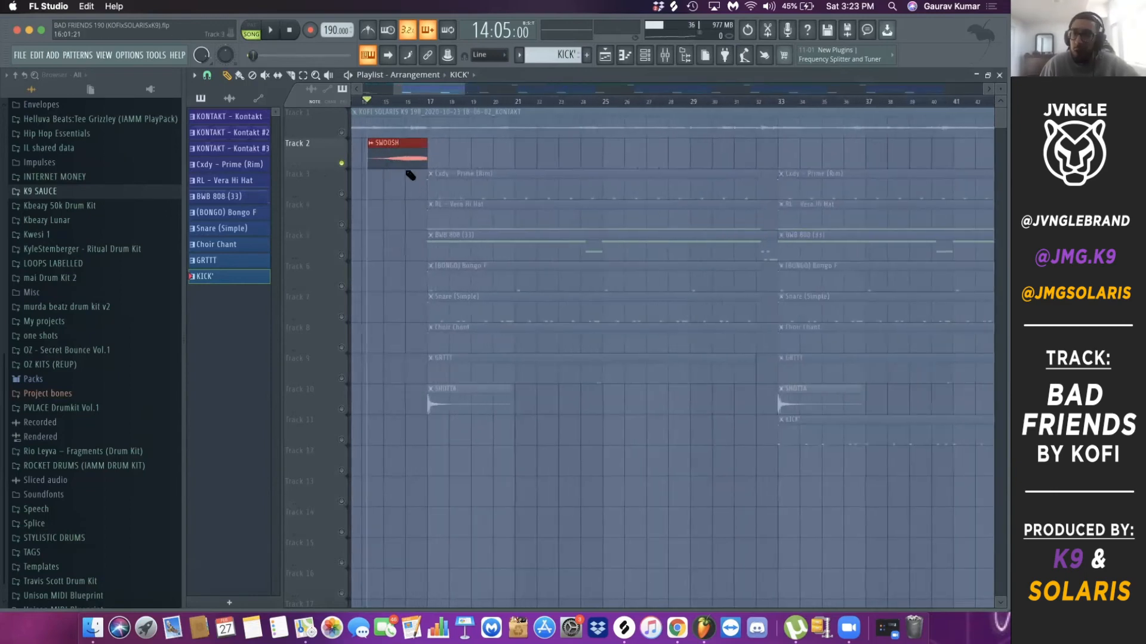
pyautogui.scroll(3, 425, 179)
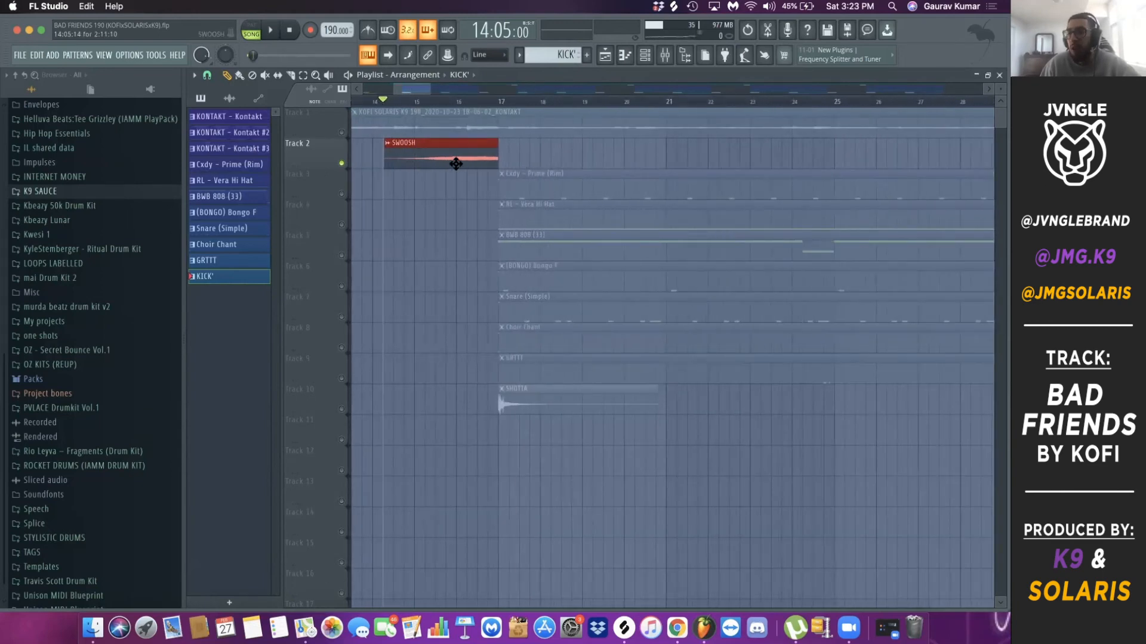
pyautogui.scroll(-3, 455, 163)
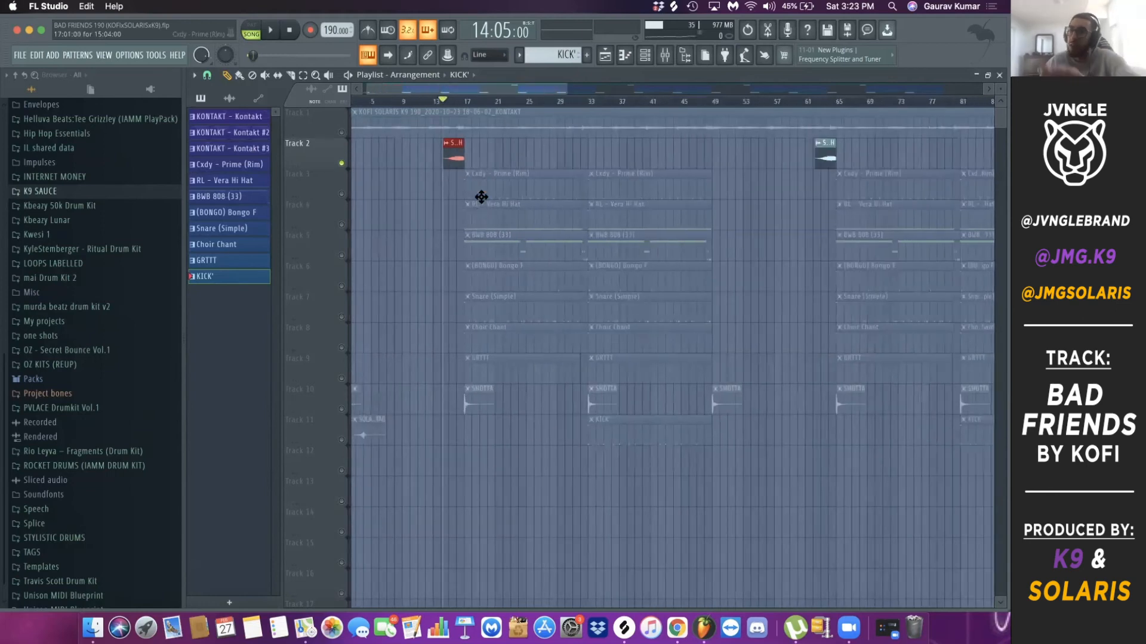
pyautogui.scroll(3, 442, 200)
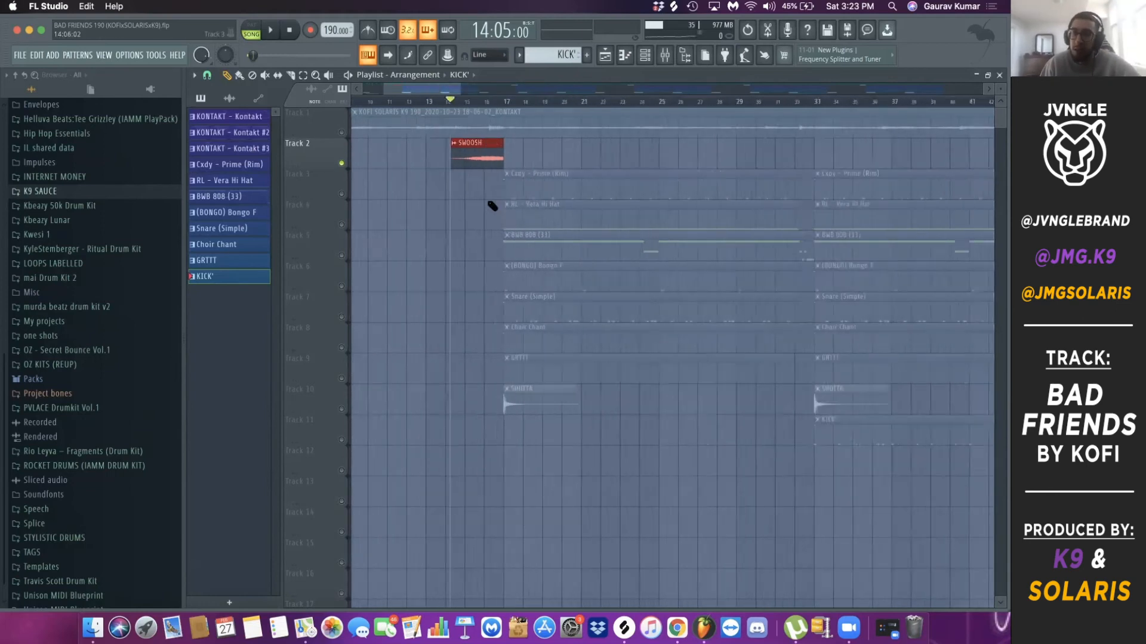
pyautogui.press('space')
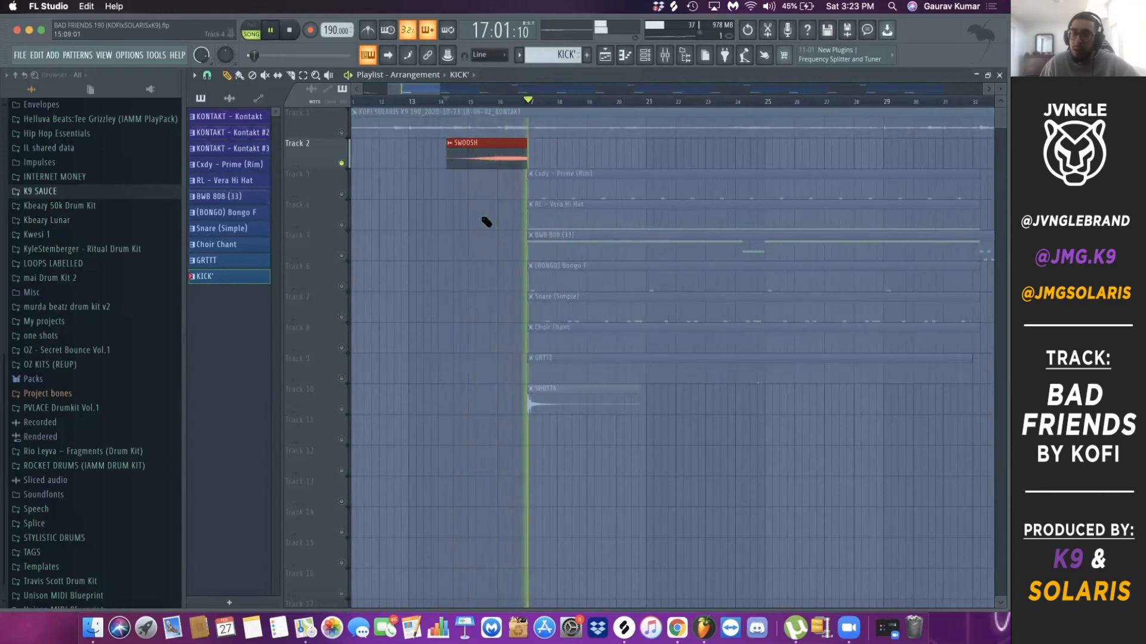
pyautogui.press('space')
# Step: Clear the Track 2 solo and play from the SWOOSH into the drop with the Track 1 melody muted
pyautogui.rightClick(341, 163)
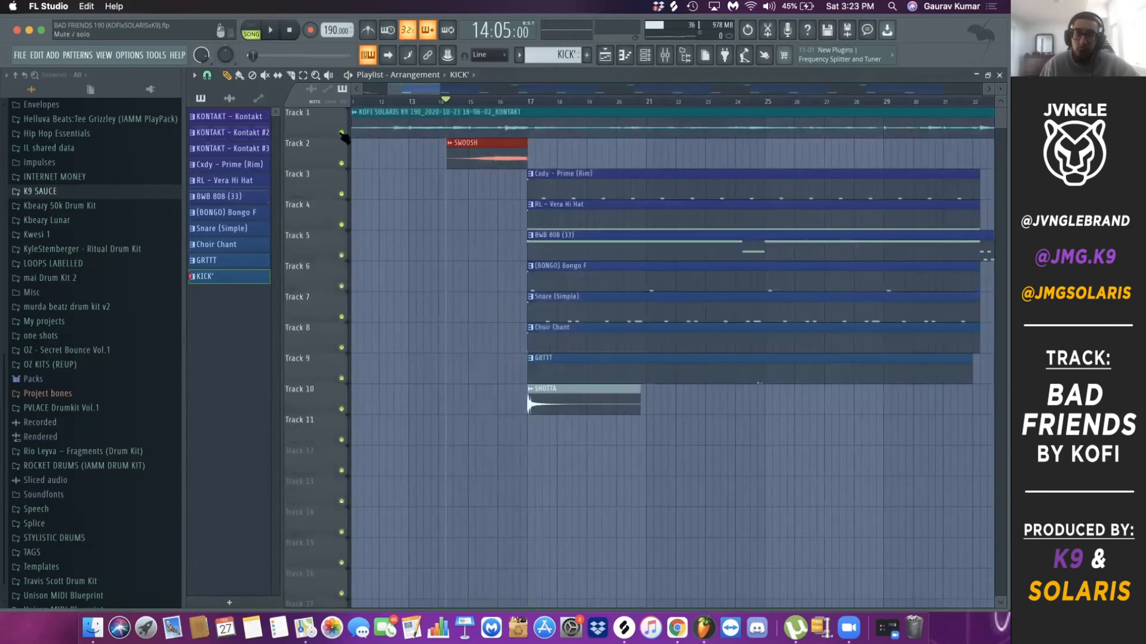
pyautogui.press('space')
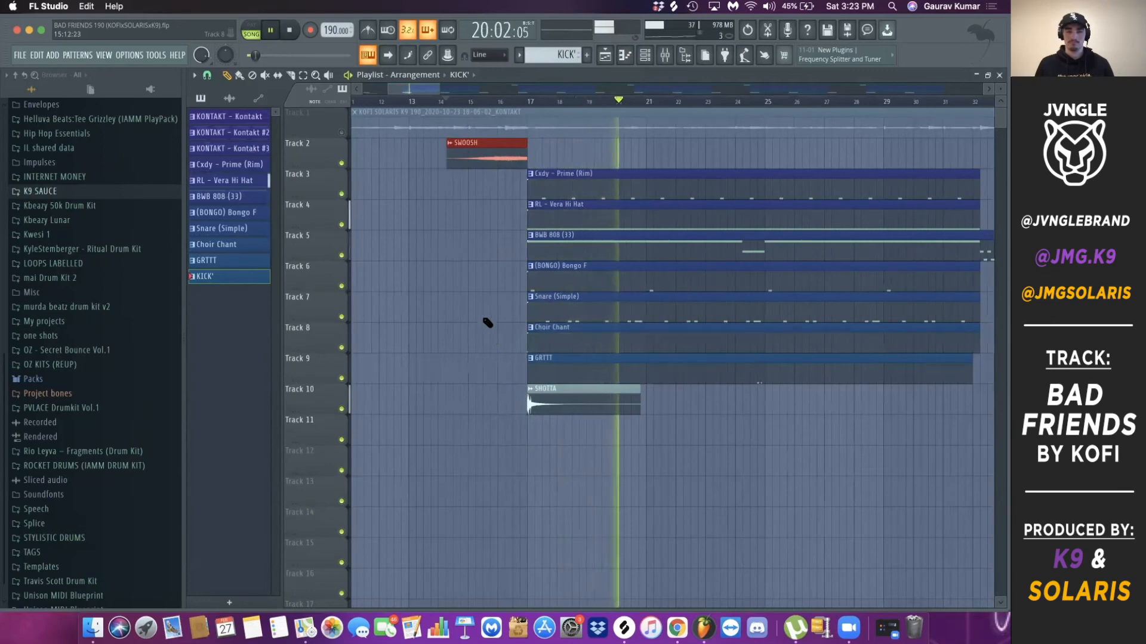
pyautogui.press('space')
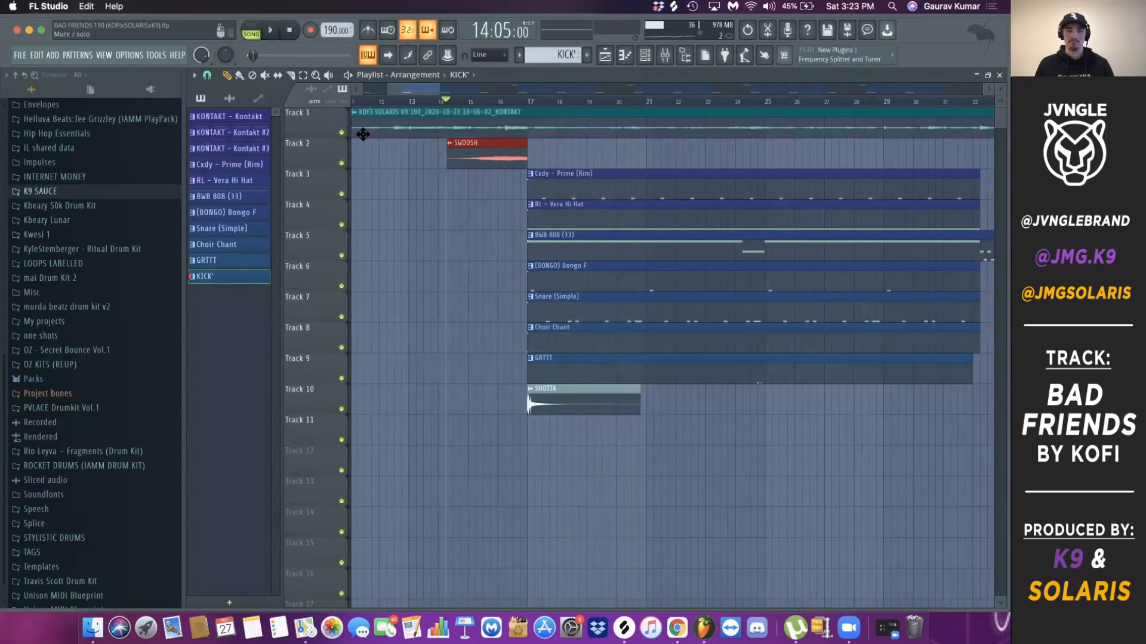
# Step: Play the full beat with all tracks enabled from the SWOOSH in bar 14 through both drum sections, and stop after bar 41
pyautogui.scroll(-10, 425, 195)
pyautogui.press('space')
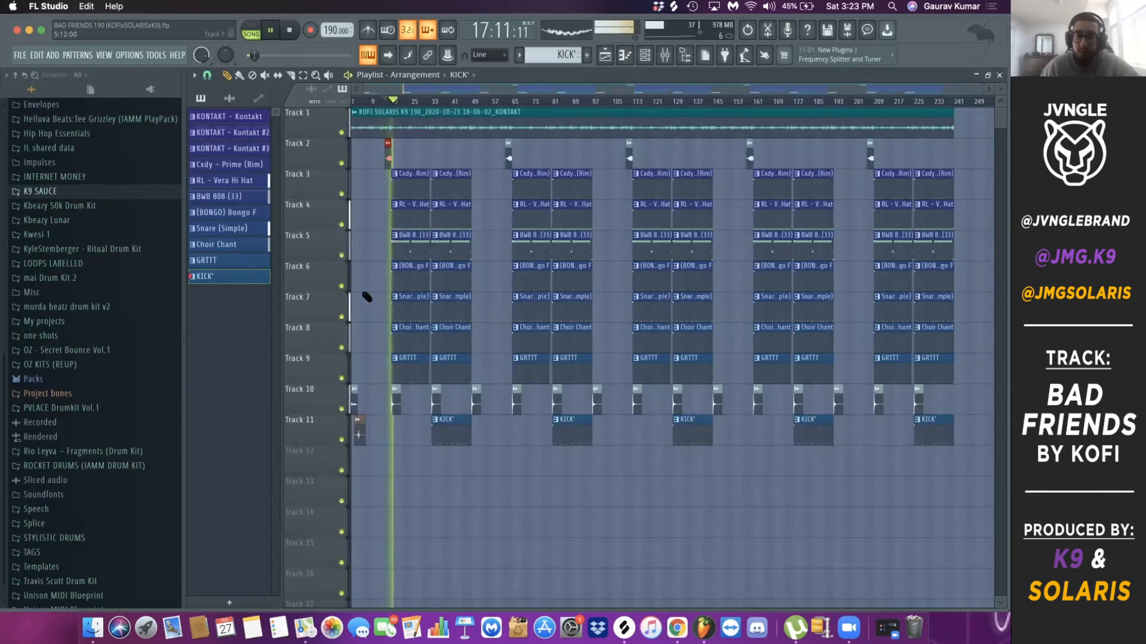
pyautogui.scroll(8, 376, 316)
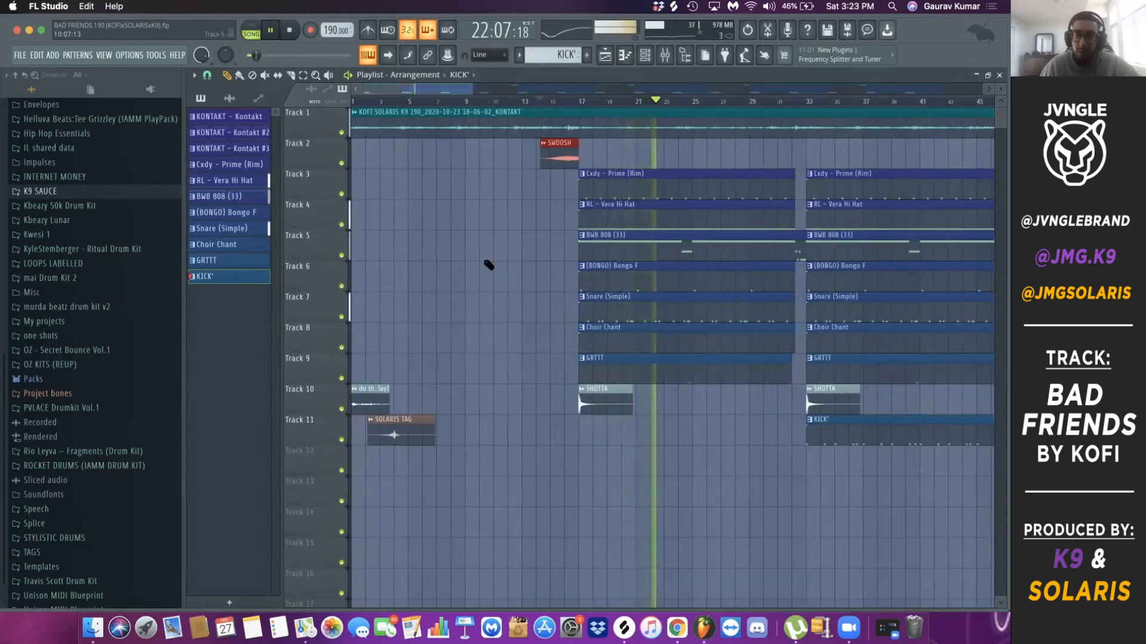
pyautogui.scroll(-1, 492, 268)
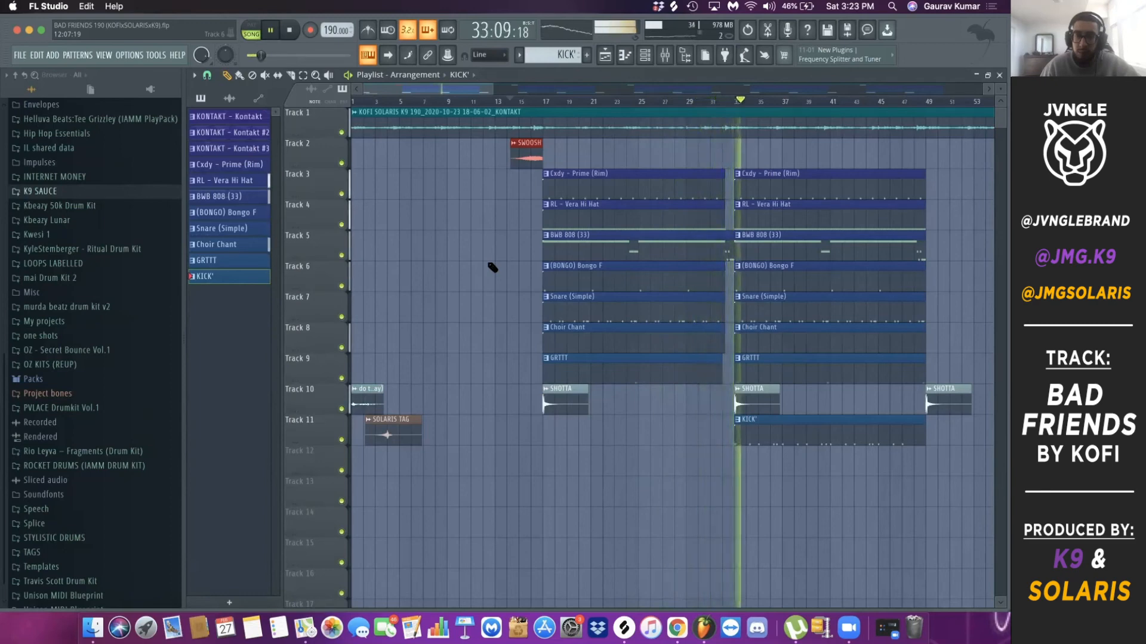
pyautogui.scroll(-4, 711, 266)
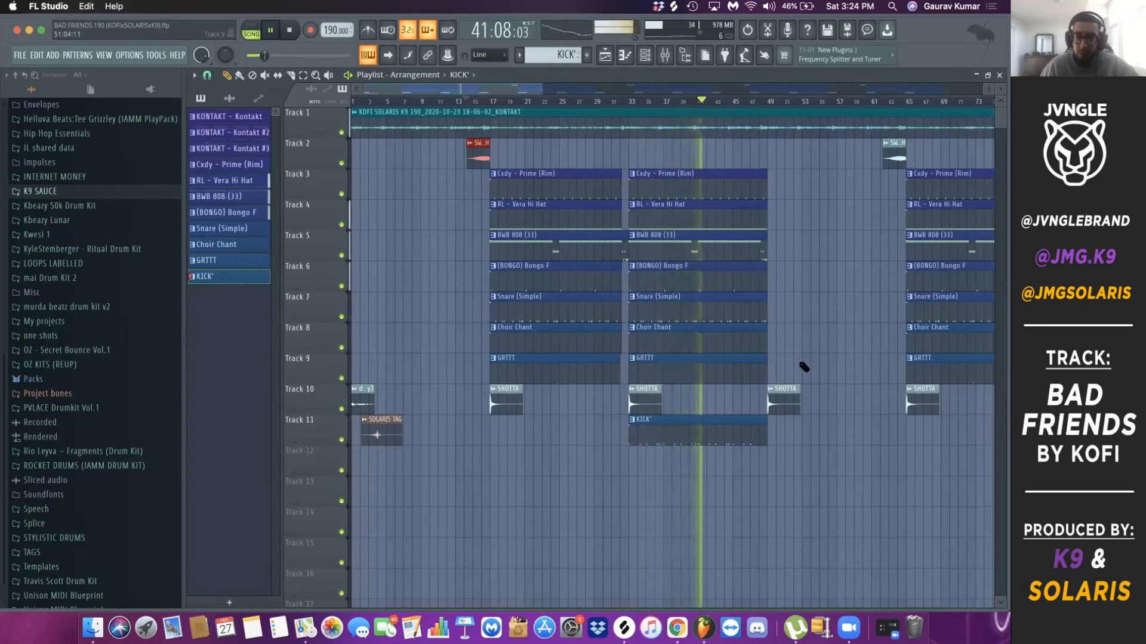
pyautogui.press('space')
# Step: Select the clips of the two drum sections between bars 17 and 49, reselect only the first section, and set the playhead to bar 21
pyautogui.moveTo(726, 471); pyautogui.dragTo(468, 106)
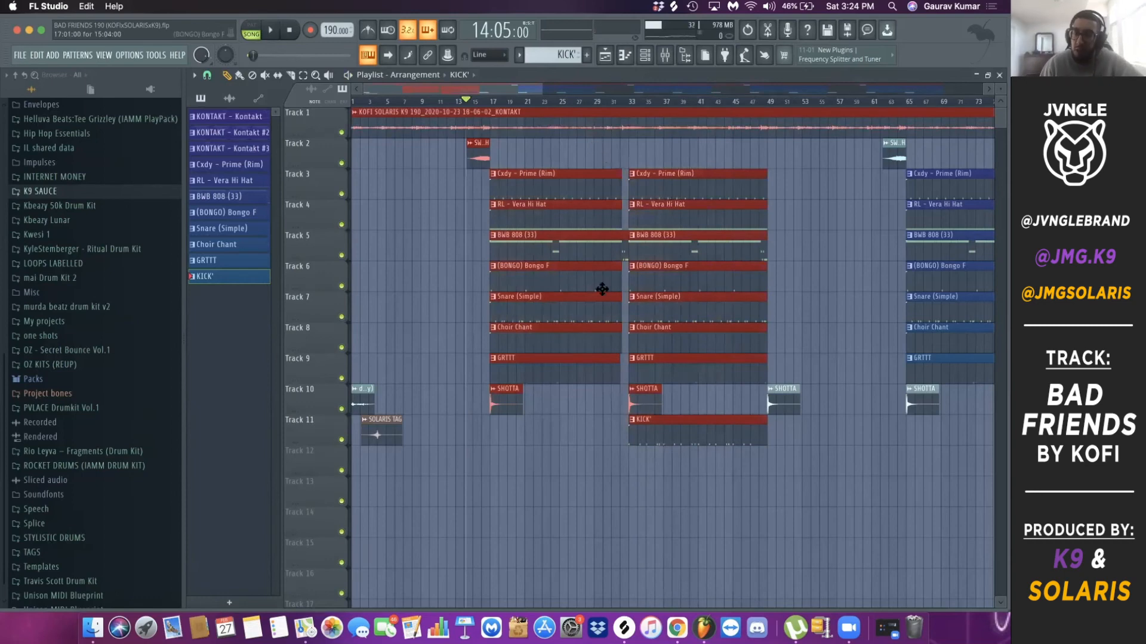
pyautogui.moveTo(516, 139); pyautogui.dragTo(741, 447)
pyautogui.moveTo(540, 101); pyautogui.dragTo(530, 100)
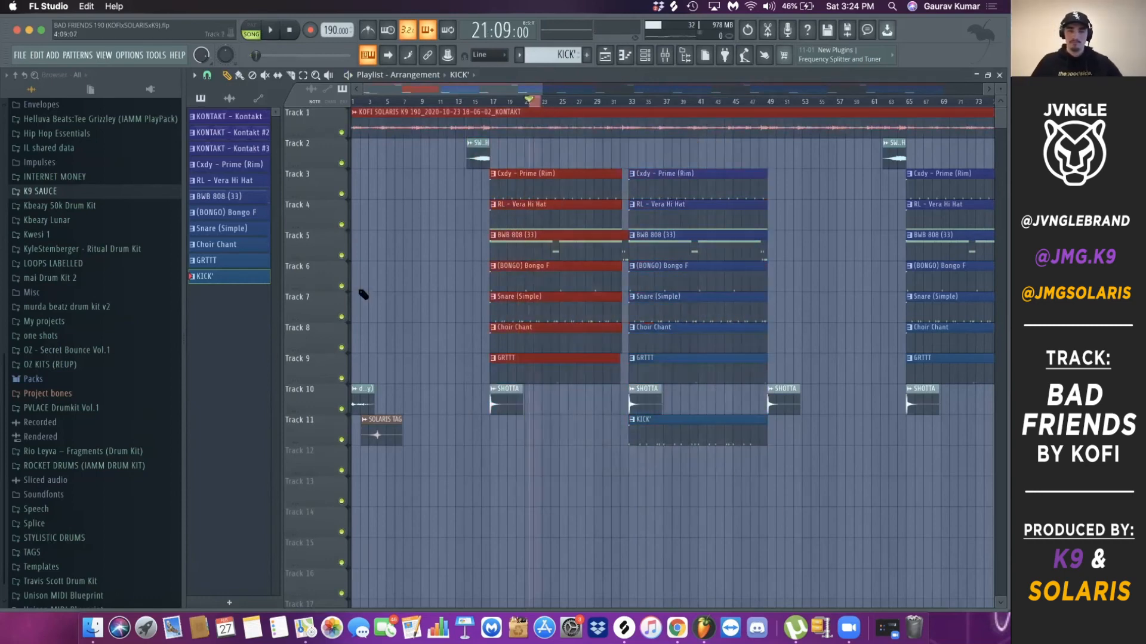
pyautogui.click(533, 101)
# Step: Examine the whole arrangement, comparing the repeated drum sections, the breaks between them and the continuous Track 1 melody
pyautogui.scroll(-5, 693, 318)
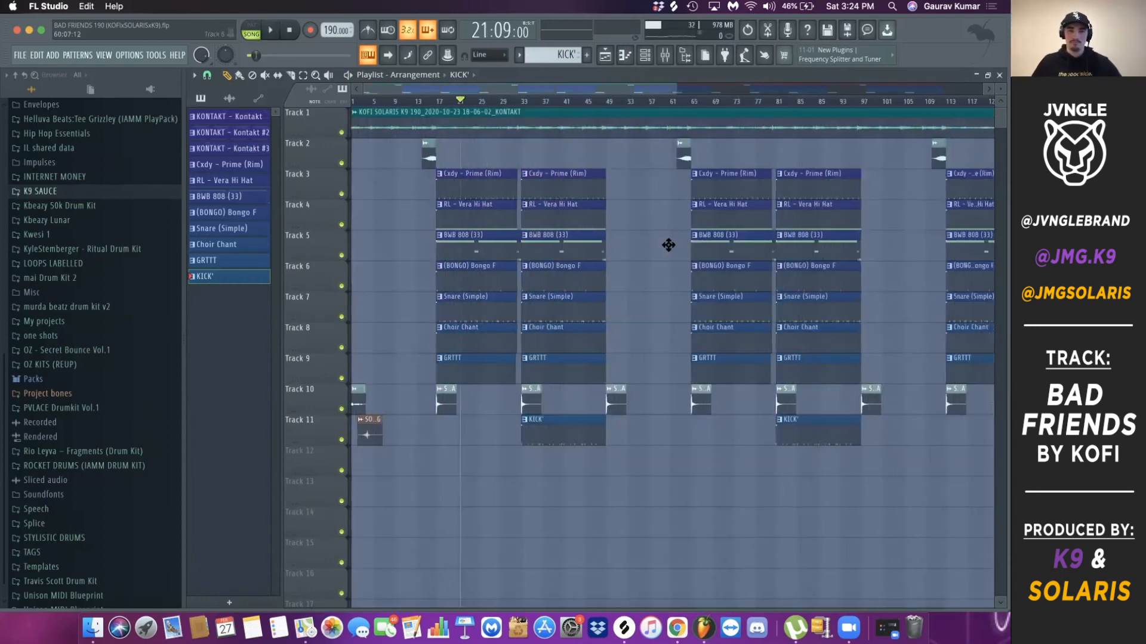
pyautogui.scroll(5, 320, 299)
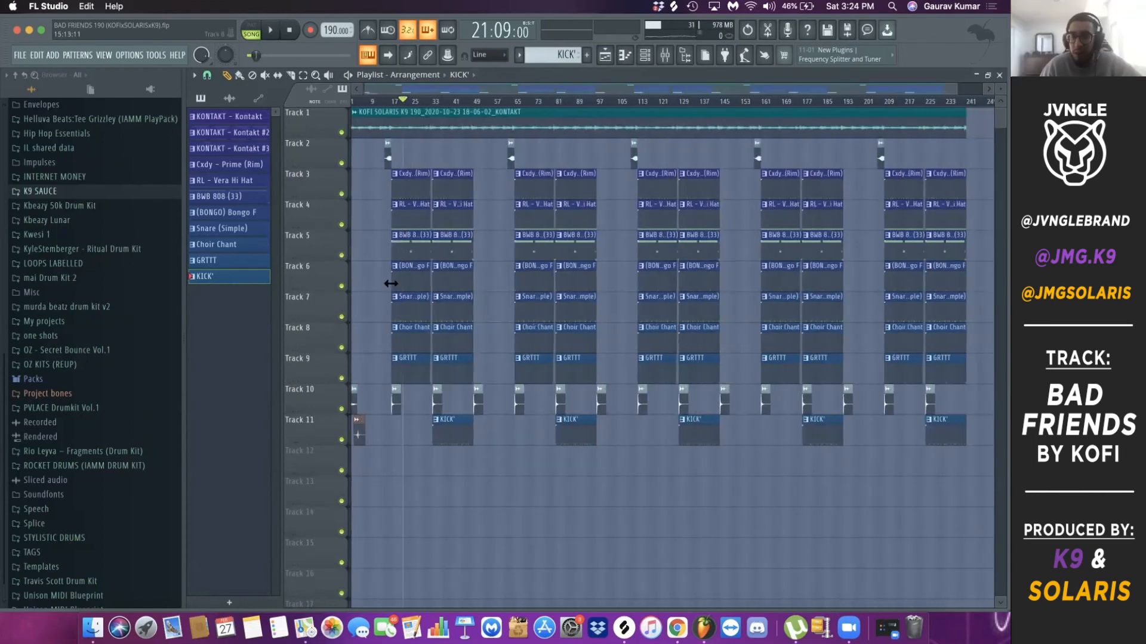
pyautogui.scroll(4, 397, 277)
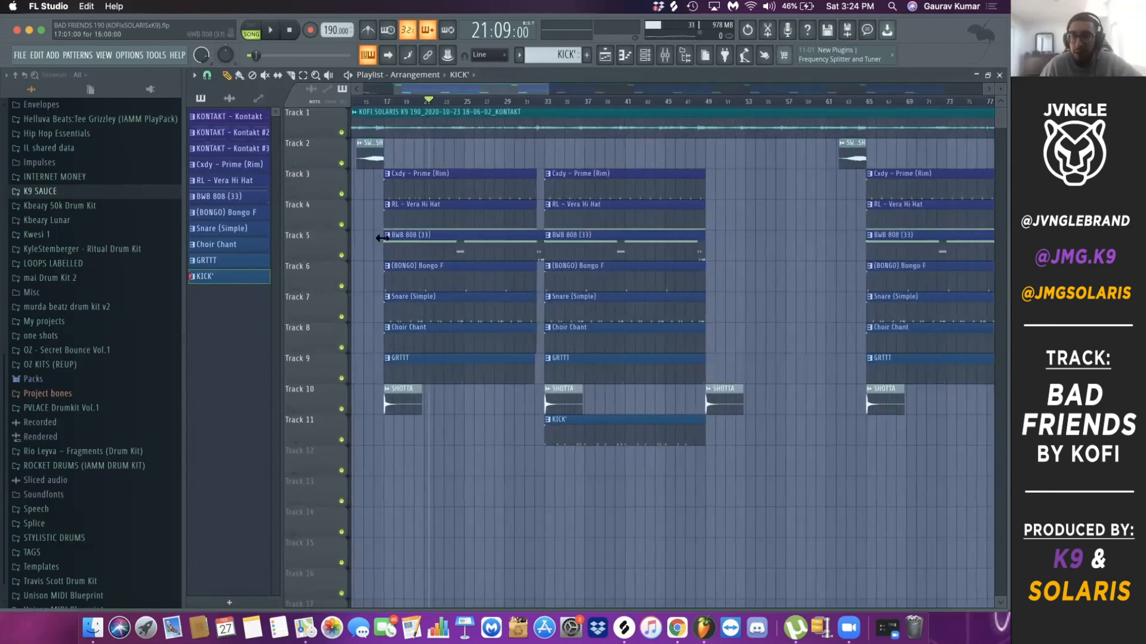
pyautogui.scroll(1, 392, 193)
pyautogui.hscroll(-5, 478, 173)
pyautogui.scroll(-2, 562, 156)
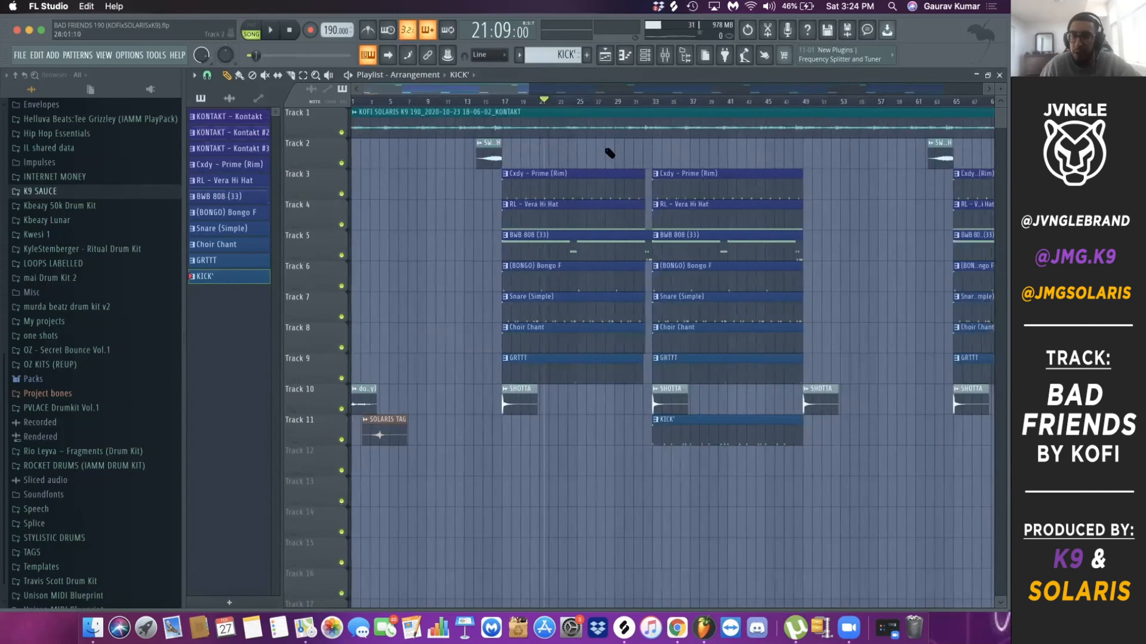
pyautogui.scroll(-2, 692, 155)
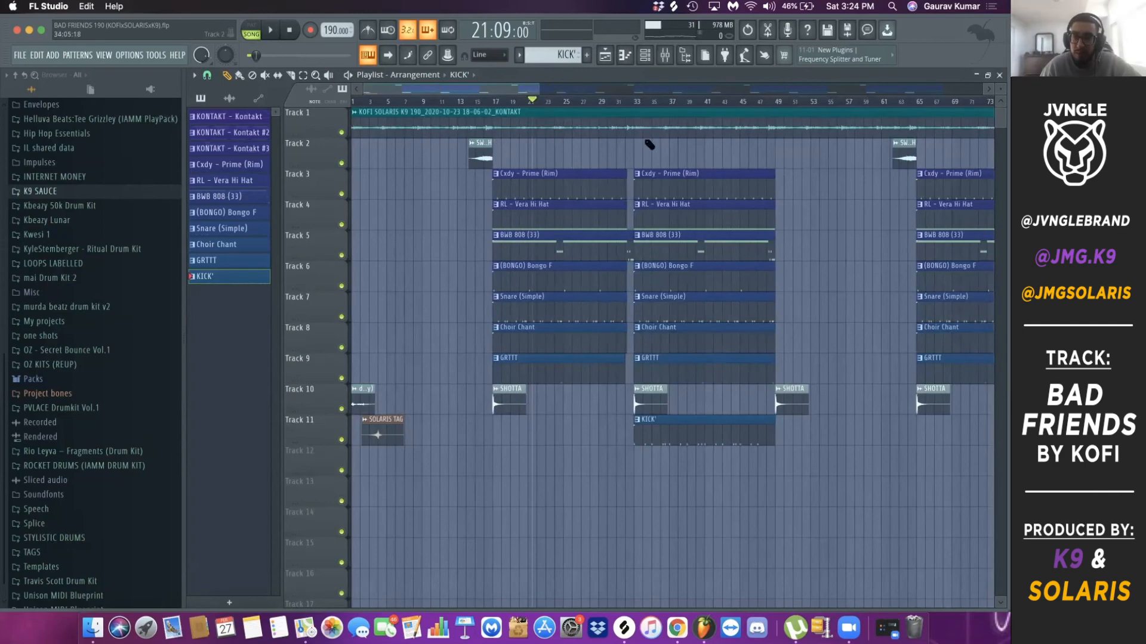
pyautogui.press('super+space')
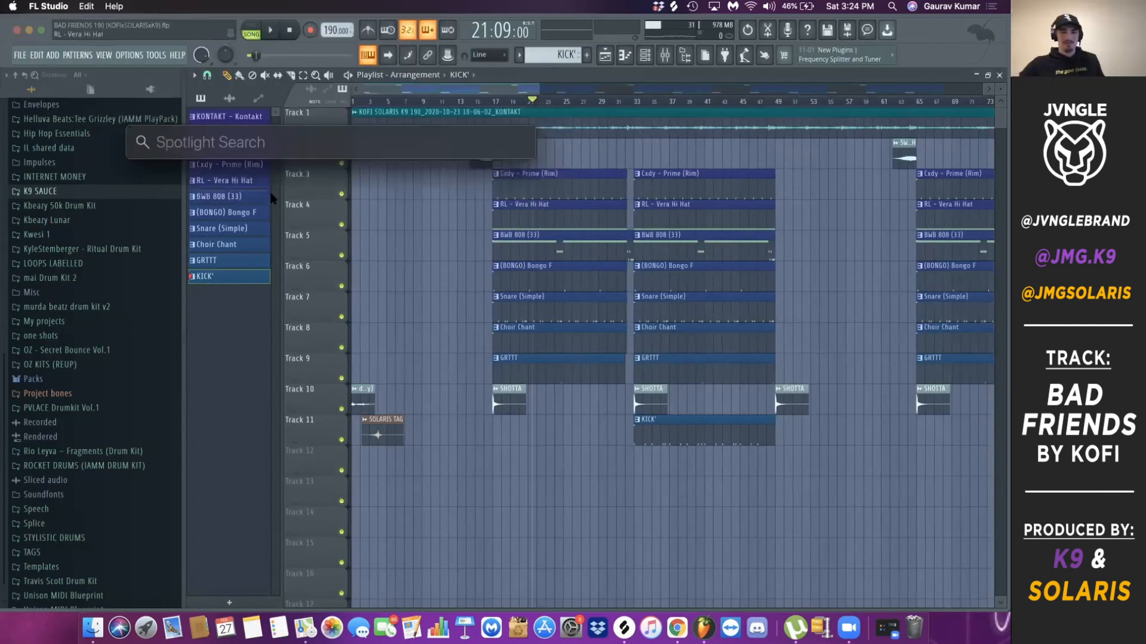
pyautogui.click(246, 384)
pyautogui.scroll(-5, 662, 170)
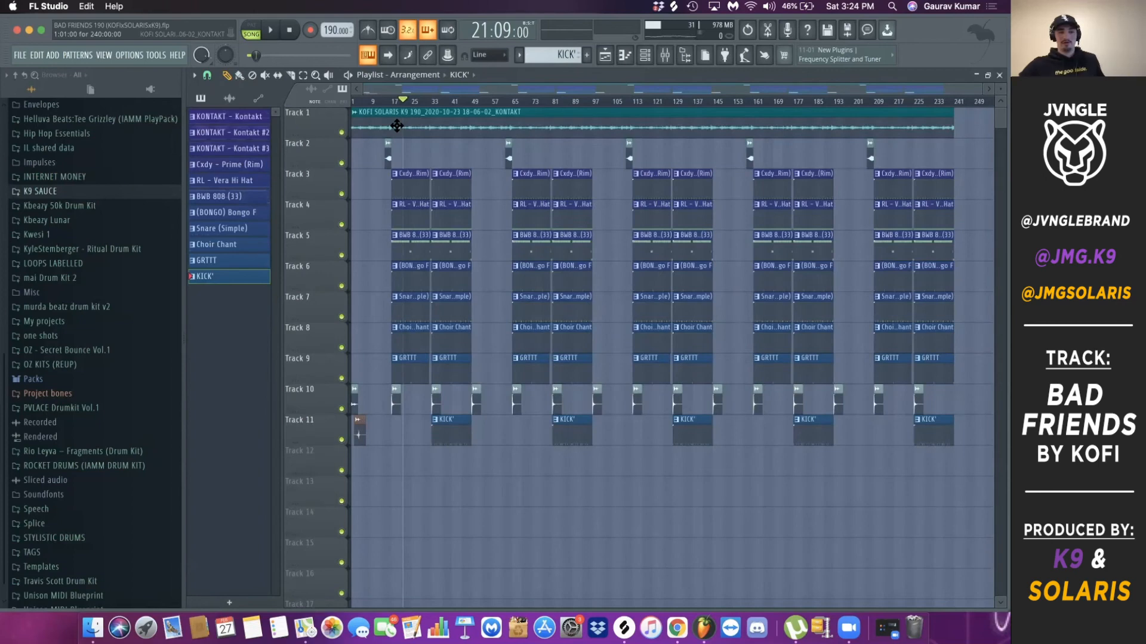
pyautogui.scroll(4, 448, 293)
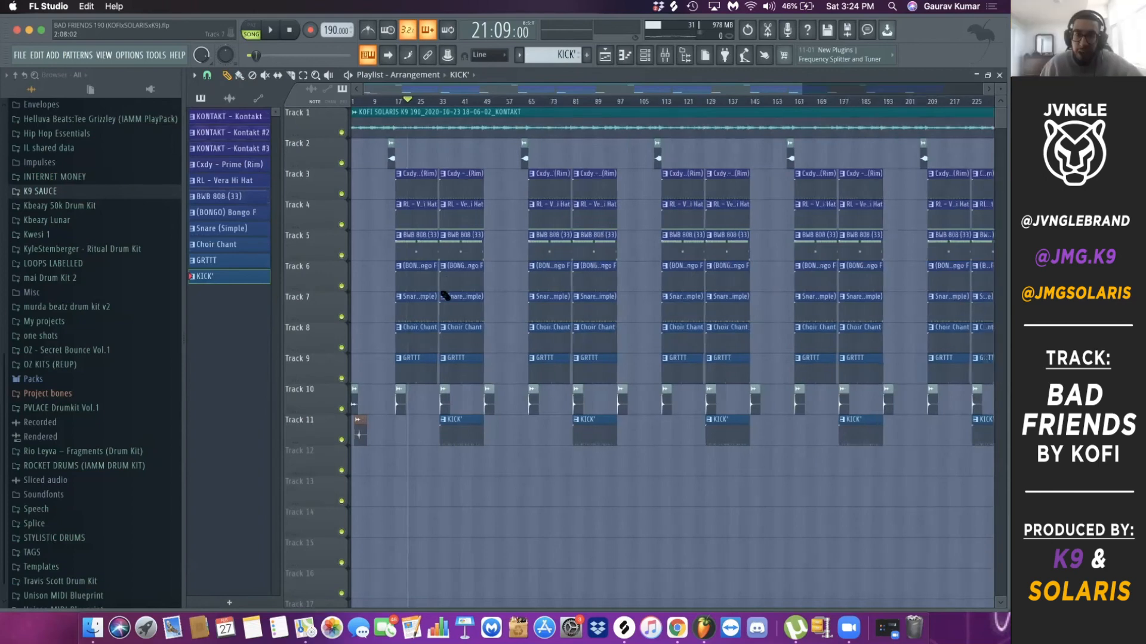
pyautogui.scroll(-4, 418, 299)
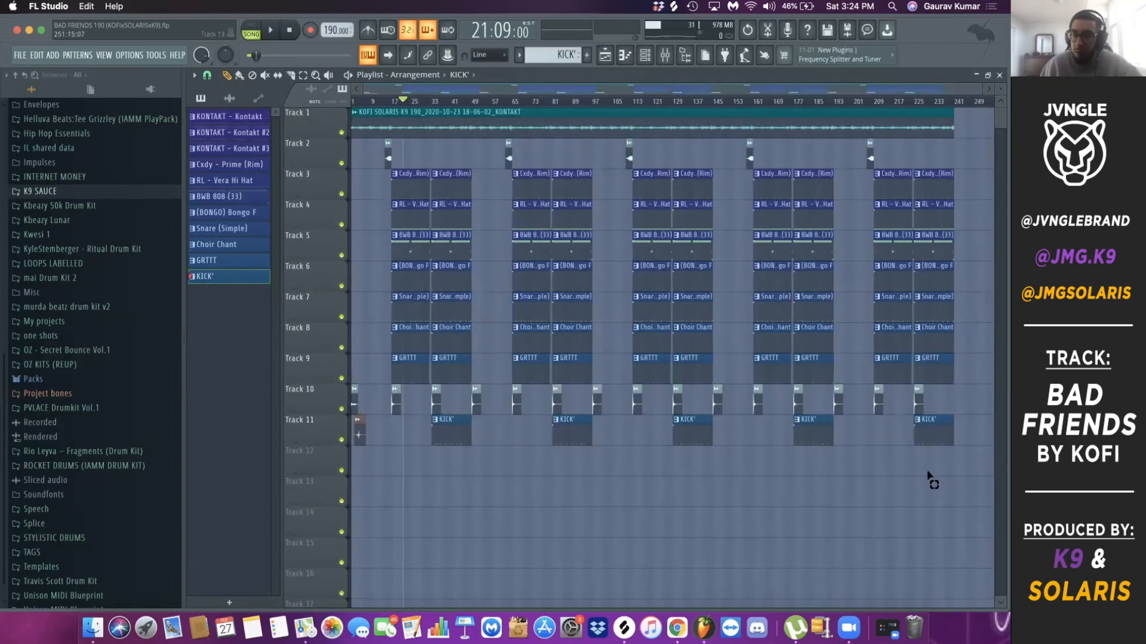
pyautogui.moveTo(978, 508); pyautogui.dragTo(311, 295)
pyautogui.click(382, 296)
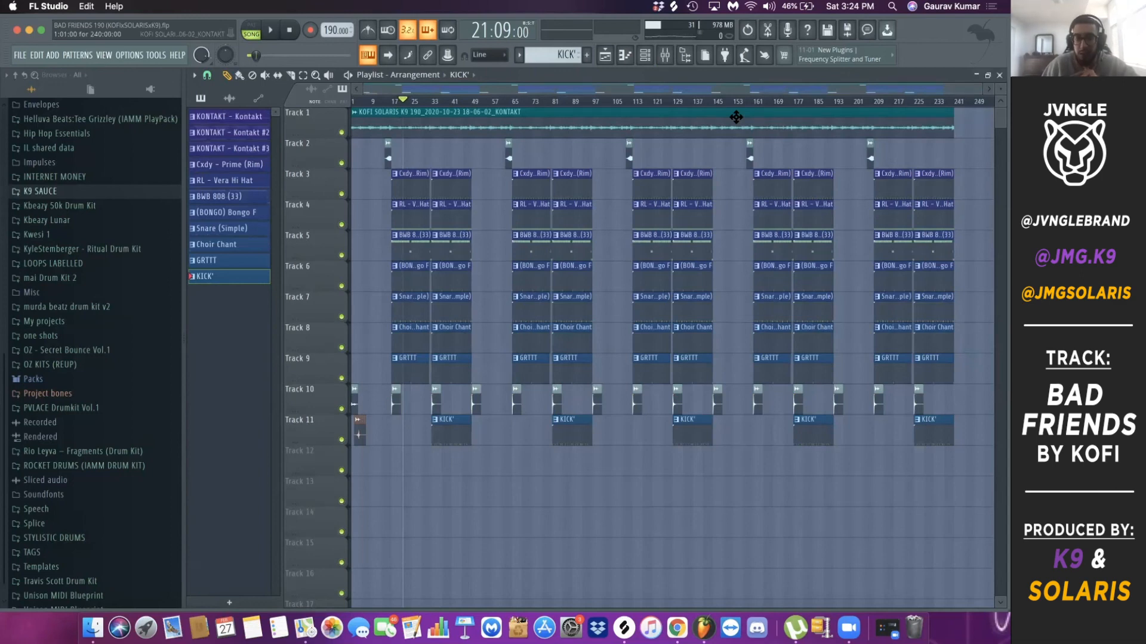
pyautogui.scroll(5, 283, 428)
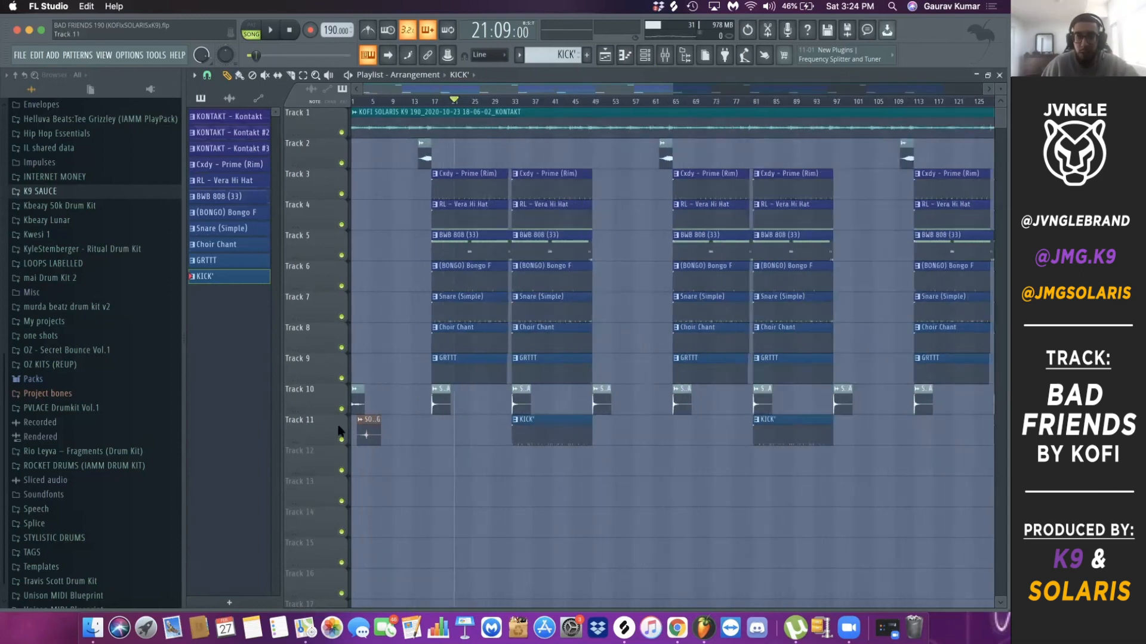
# Step: Reset the playhead to bar 1, select the opening tag clips on Tracks 10 and 11, and play the full beat
pyautogui.click(290, 32)
pyautogui.moveTo(379, 462); pyautogui.dragTo(434, 390)
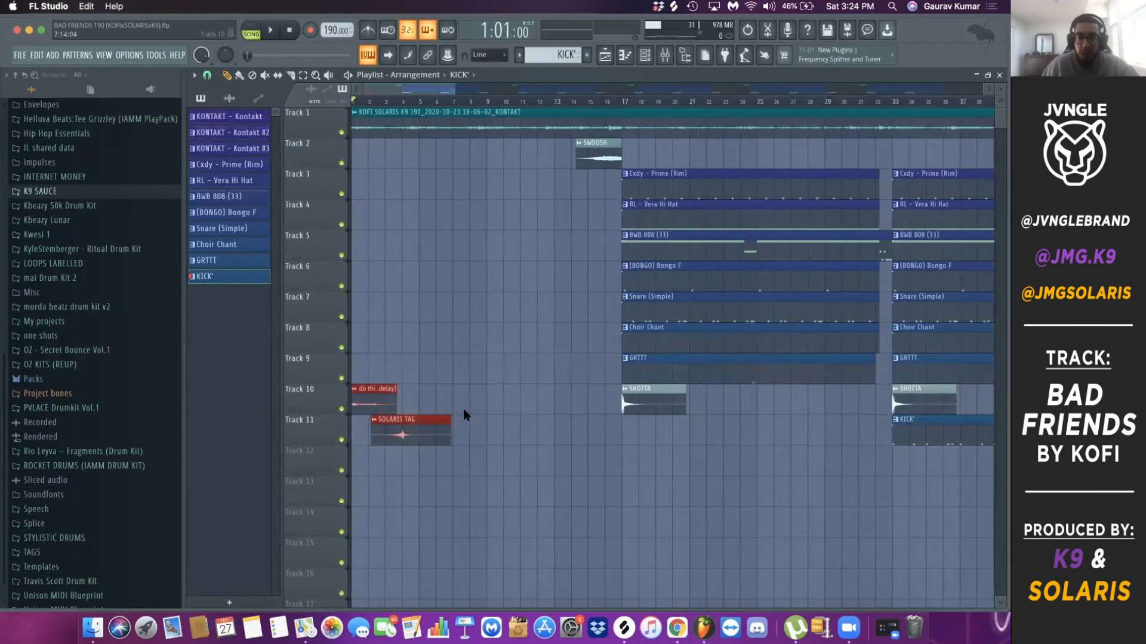
pyautogui.scroll(-5, 457, 408)
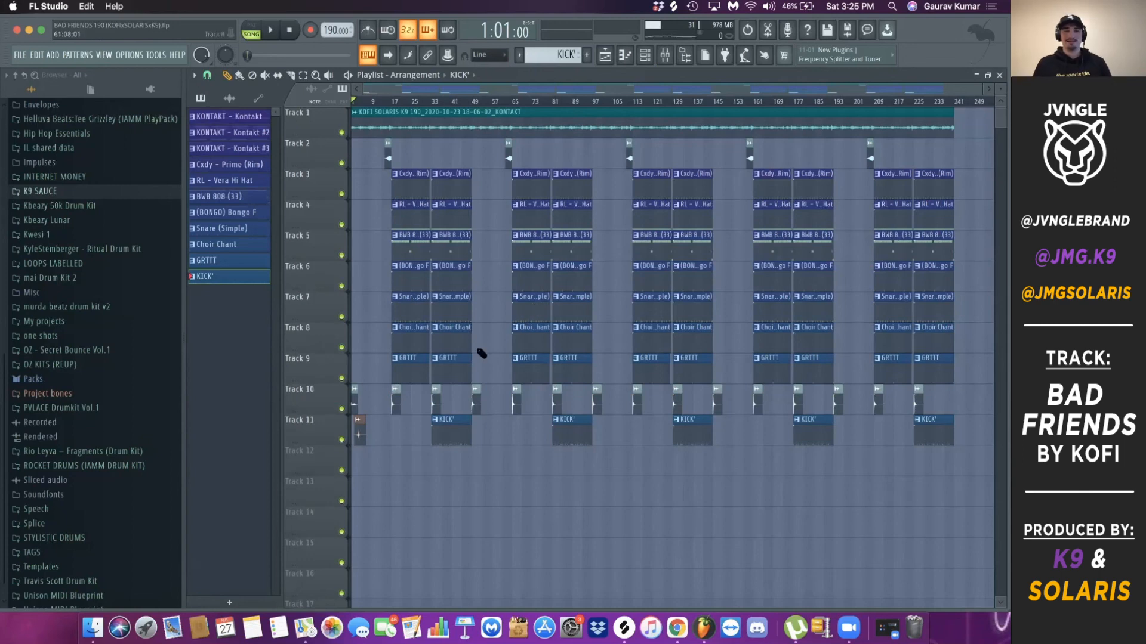
pyautogui.press('space')
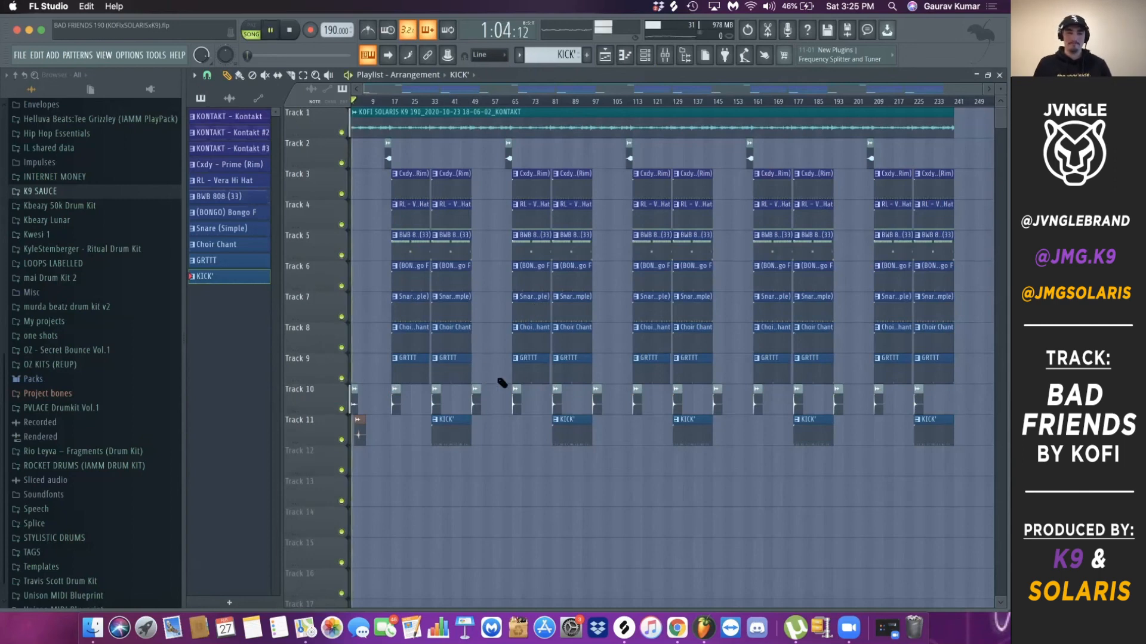